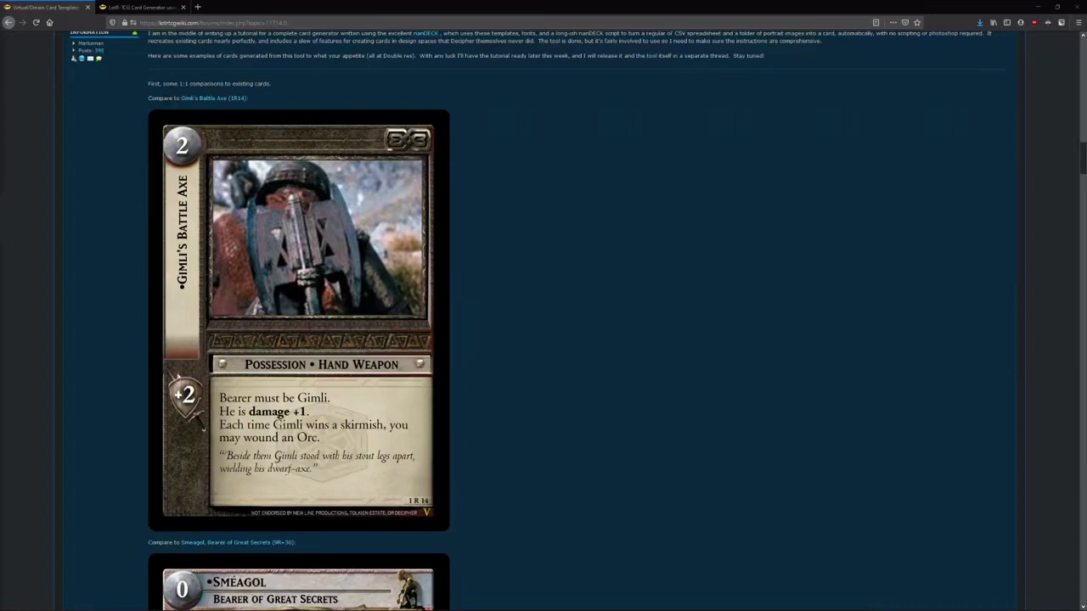
- Scroll down through the Sméagol, One Ring, Hollin Snarler and Steel is Steel card templates
scroll(389, 253, down, 3)
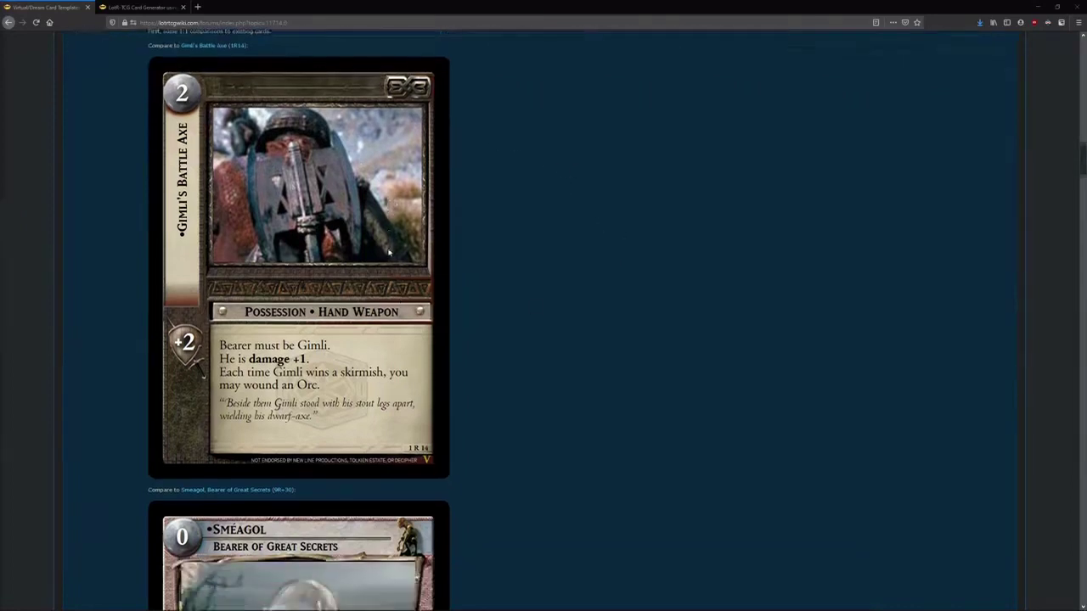
scroll(446, 260, up, 4)
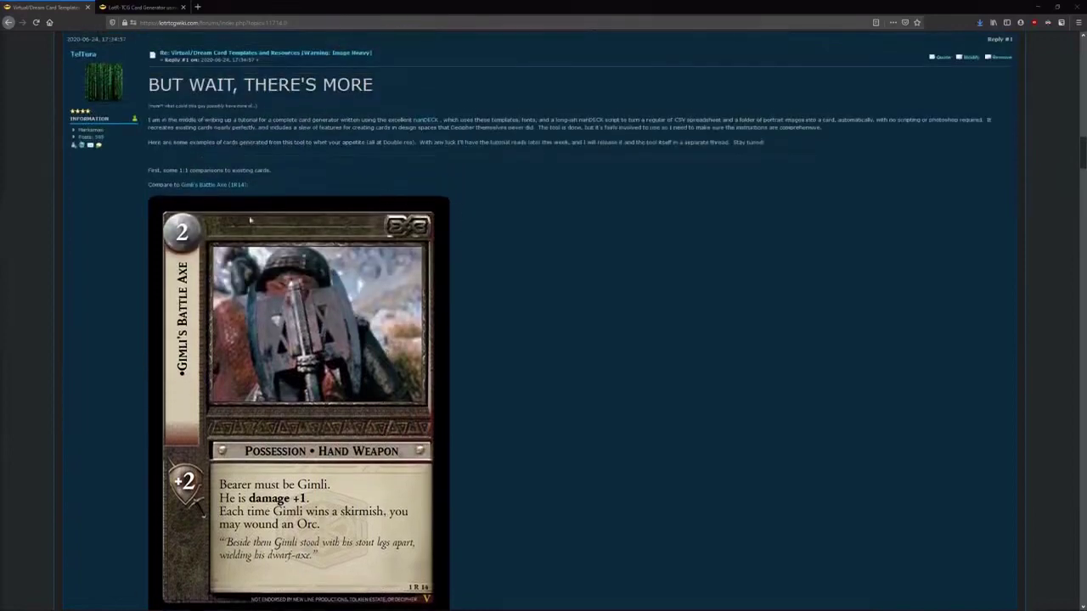
scroll(229, 187, down, 2)
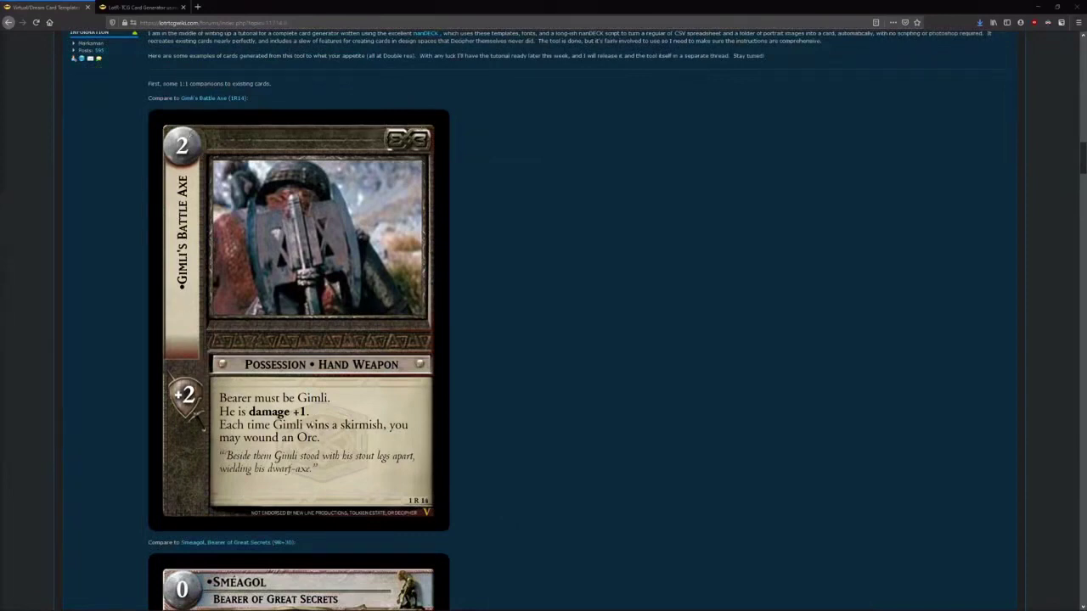
mouse_move(202, 99)
scroll(439, 380, down, 5)
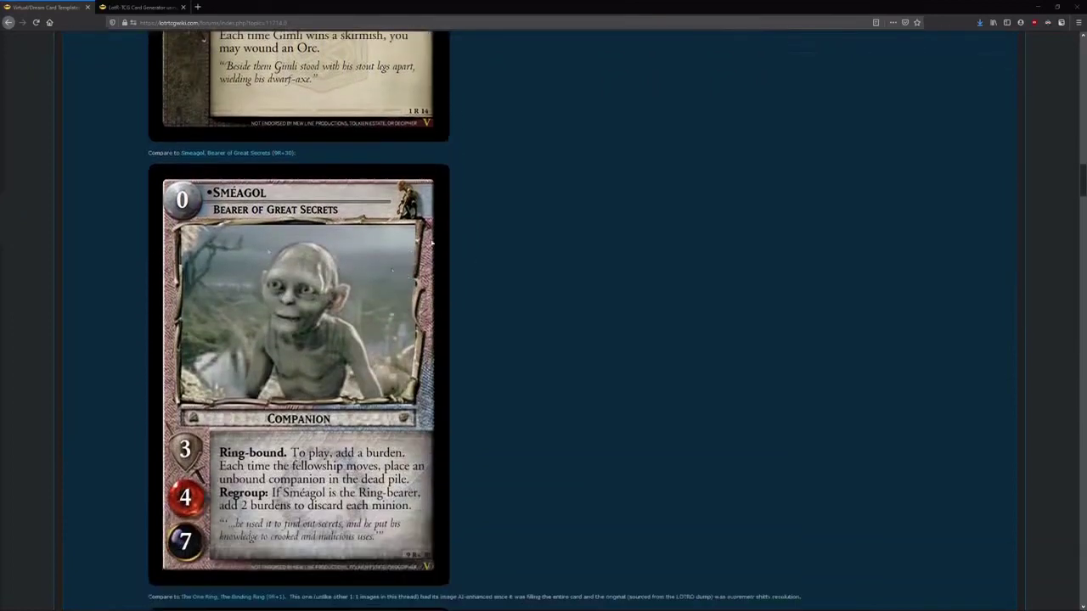
scroll(254, 292, down, 2)
scroll(229, 170, up, 1)
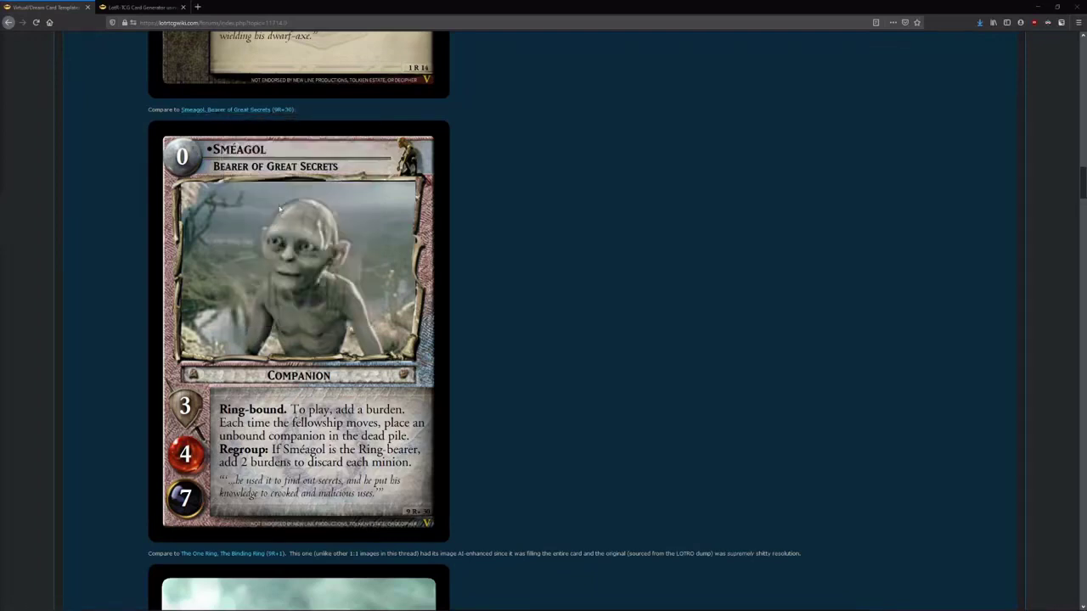
scroll(288, 251, down, 3)
scroll(501, 220, down, 7)
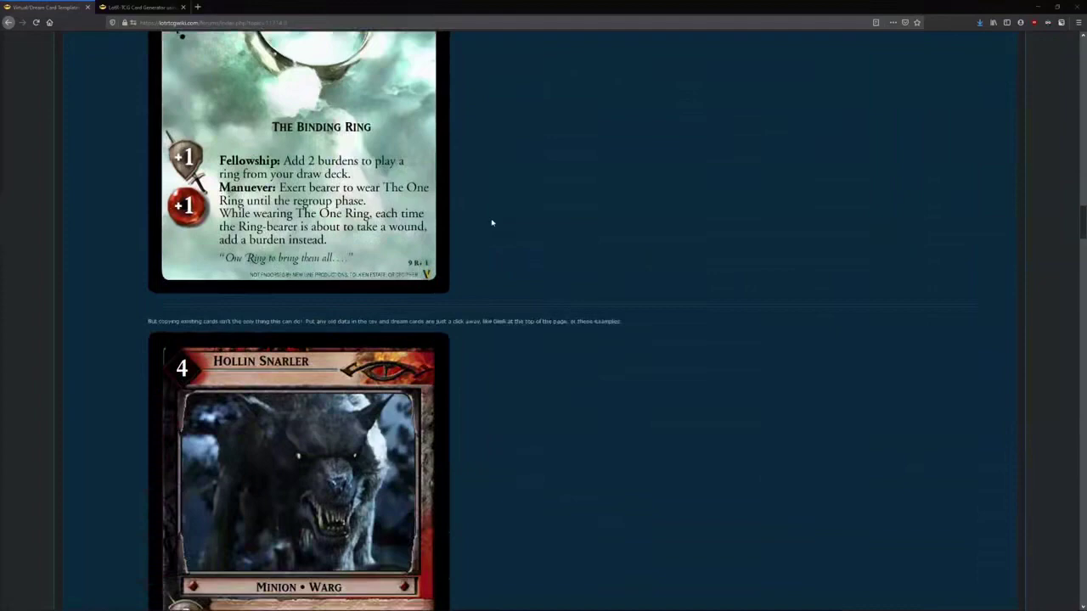
scroll(316, 221, down, 2)
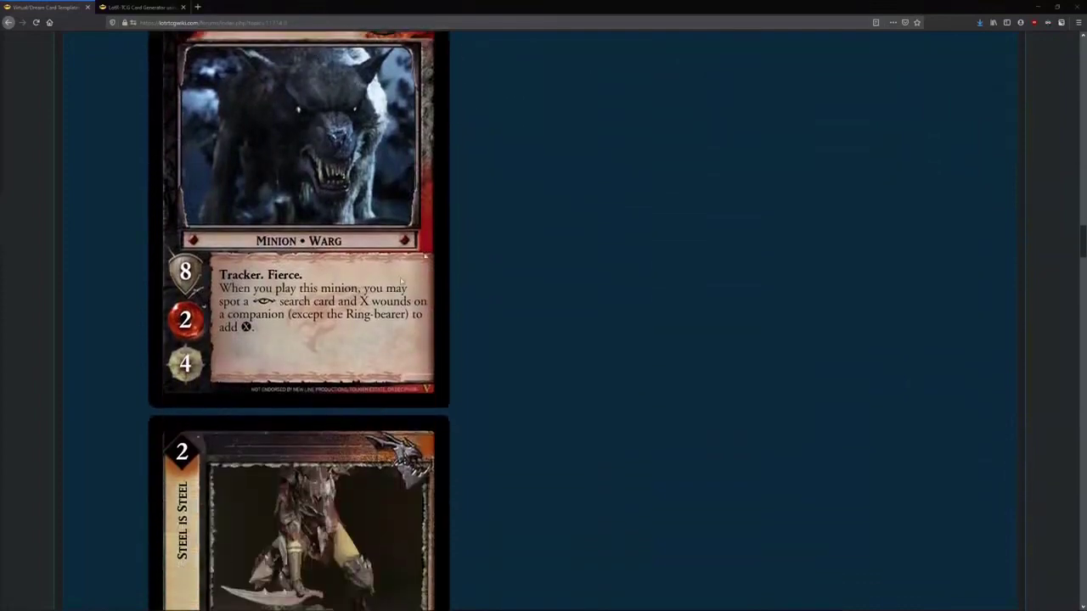
scroll(385, 268, down, 3)
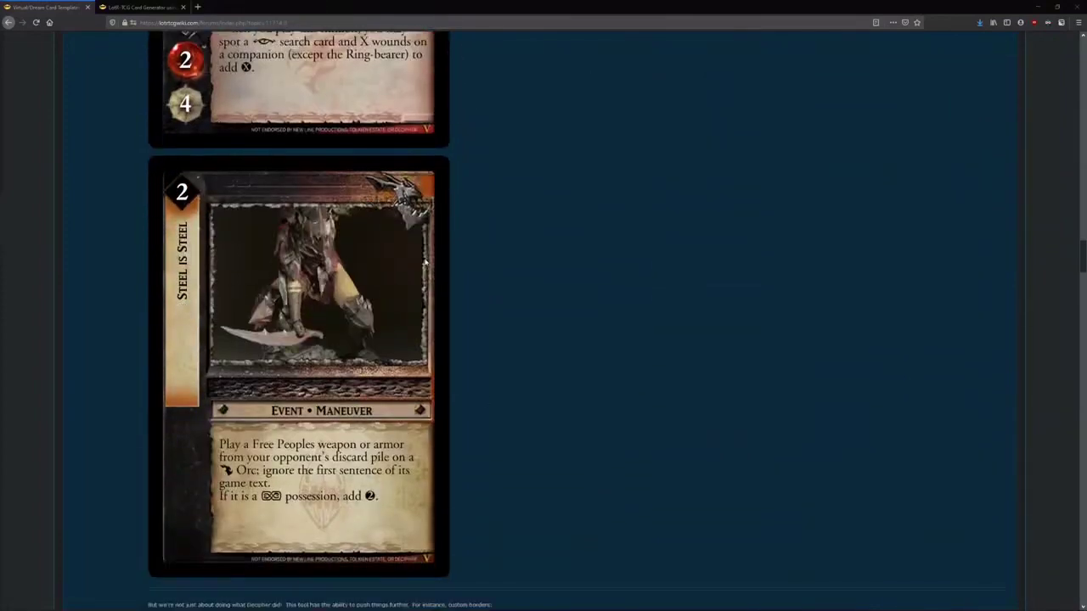
- Autoscroll back to the top of the post showing the Gimli, Obstinate Visitor card
scroll(452, 337, up, 3)
scroll(452, 337, up, 5)
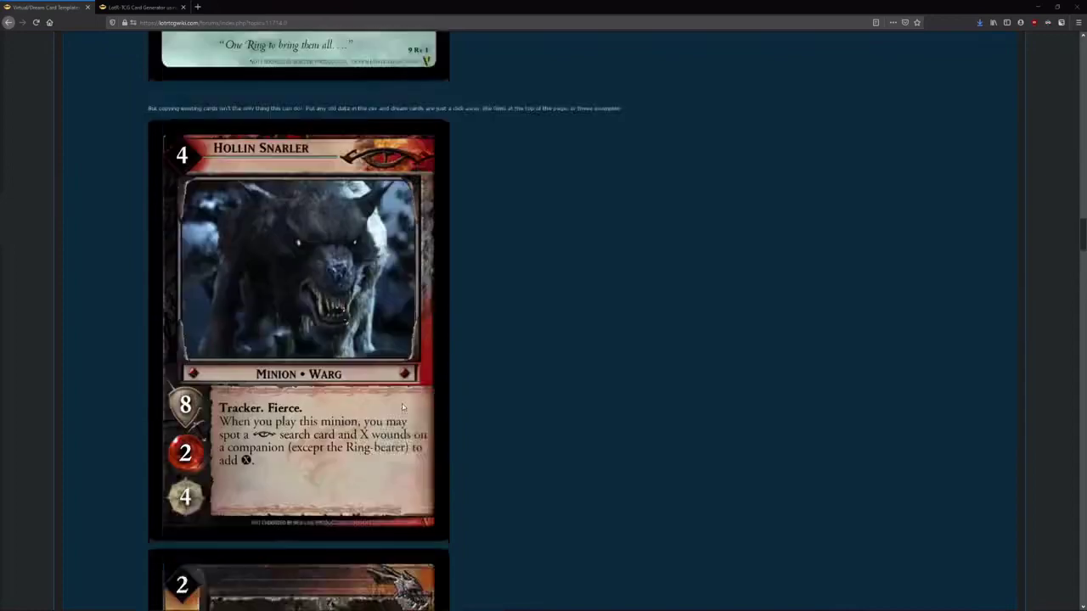
scroll(367, 413, up, 3)
scroll(367, 413, up, 4)
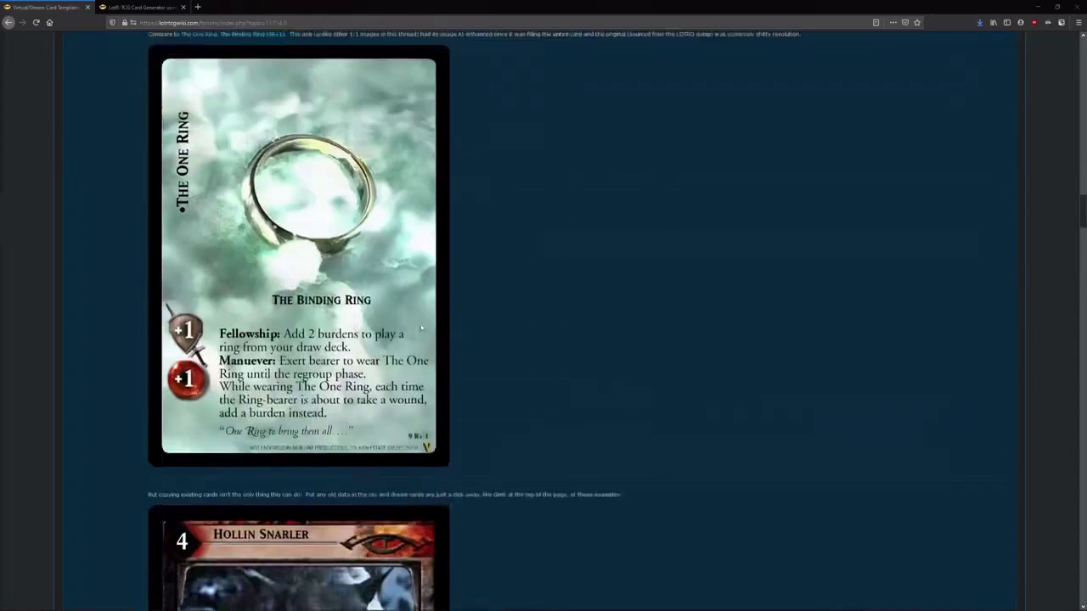
scroll(370, 370, down, 2)
scroll(370, 371, down, 10)
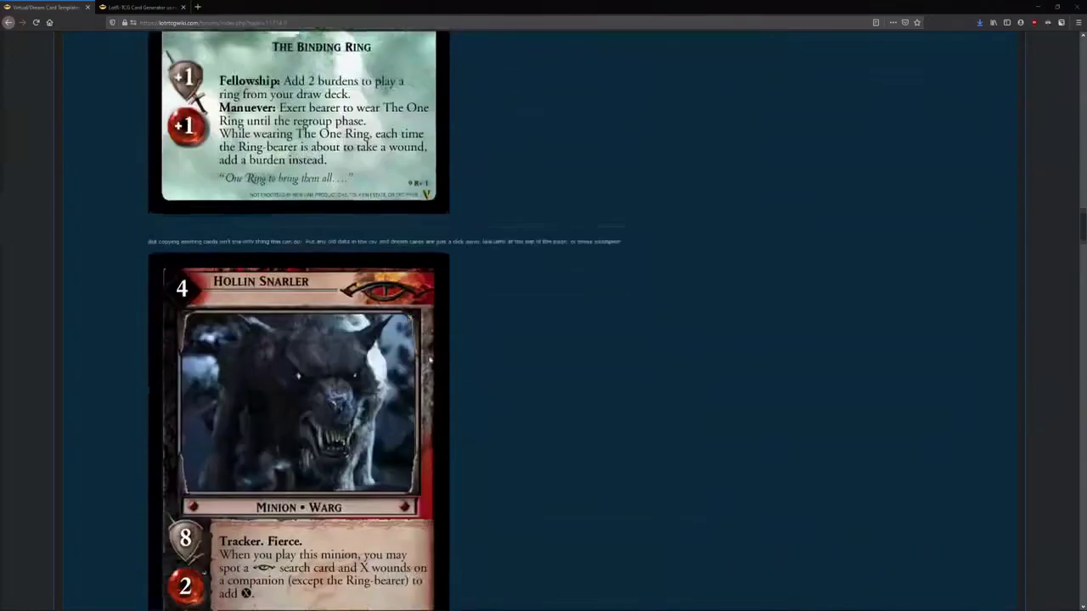
middle_click(583, 490)
click(361, 88)
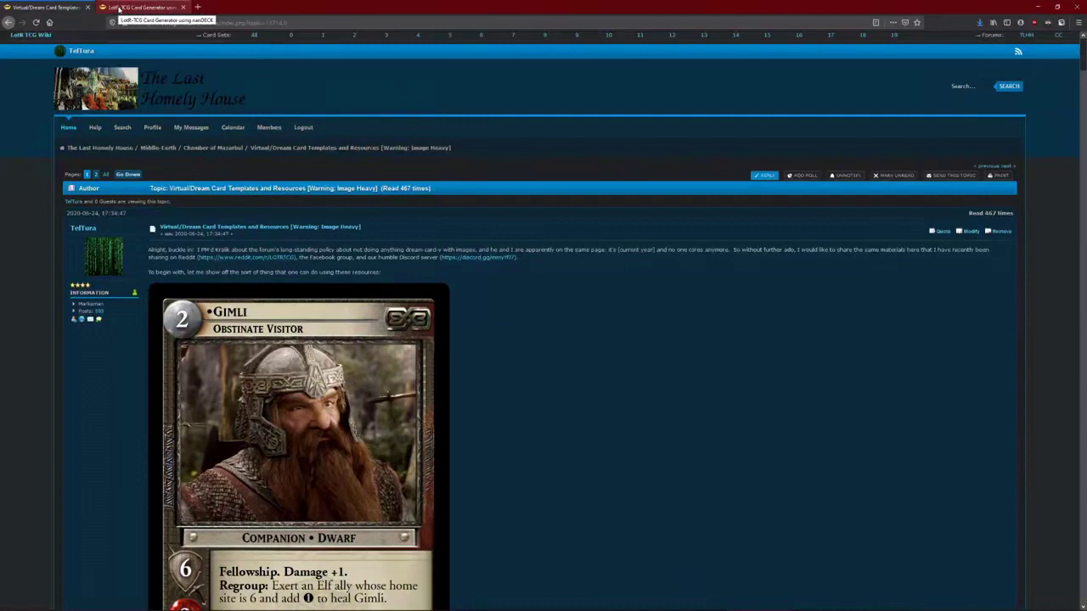
- Switch to the LotR-TCG Card Generator using nanDECK thread and review the v1.9.1 update notes
click(119, 9)
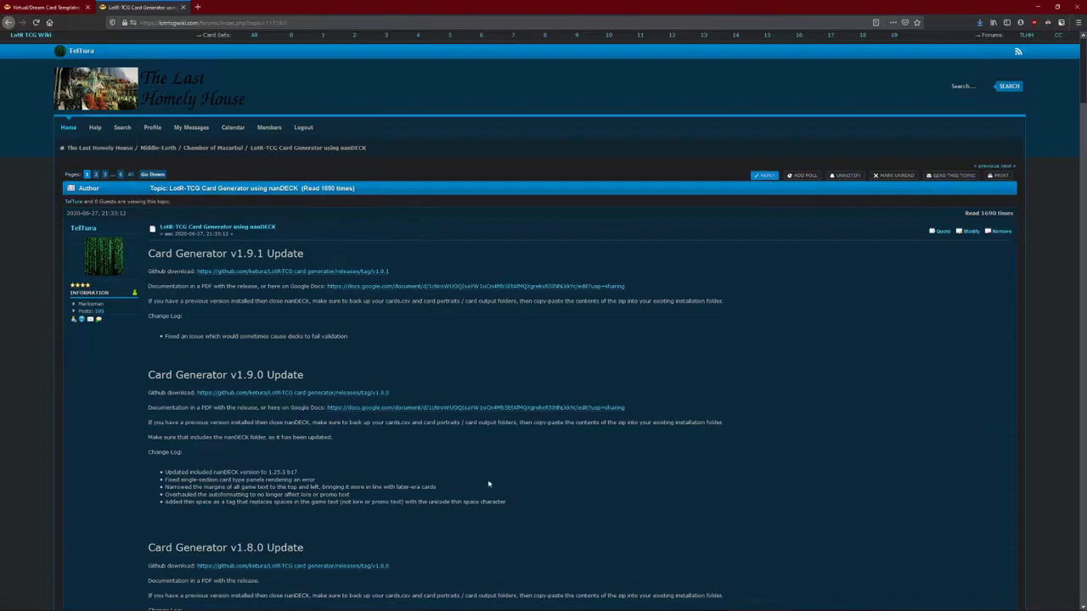
scroll(488, 484, down, 14)
scroll(311, 441, up, 1)
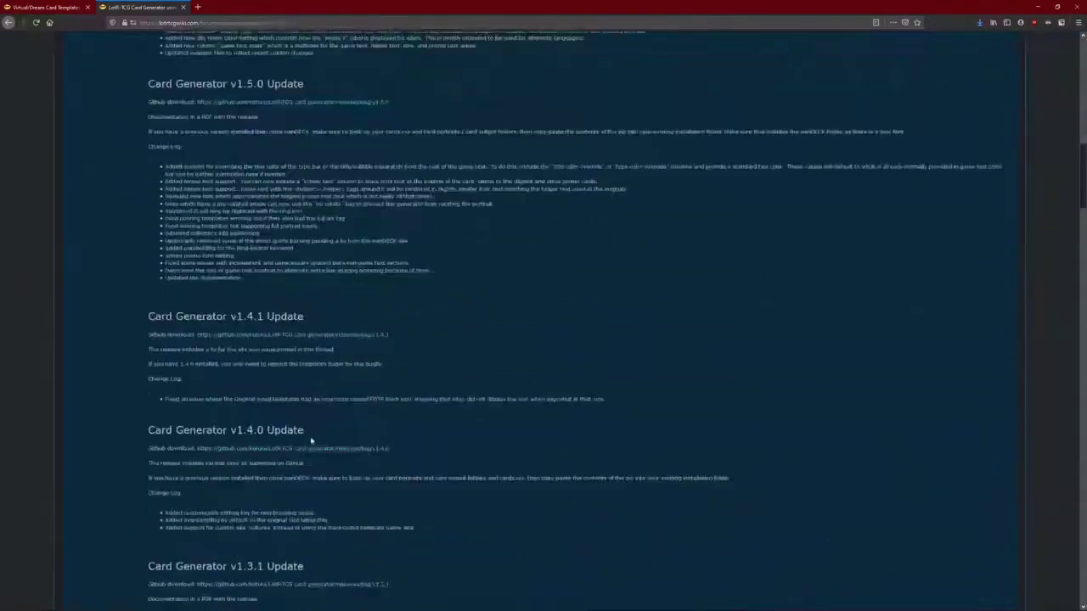
scroll(311, 441, down, 5)
scroll(286, 456, up, 5)
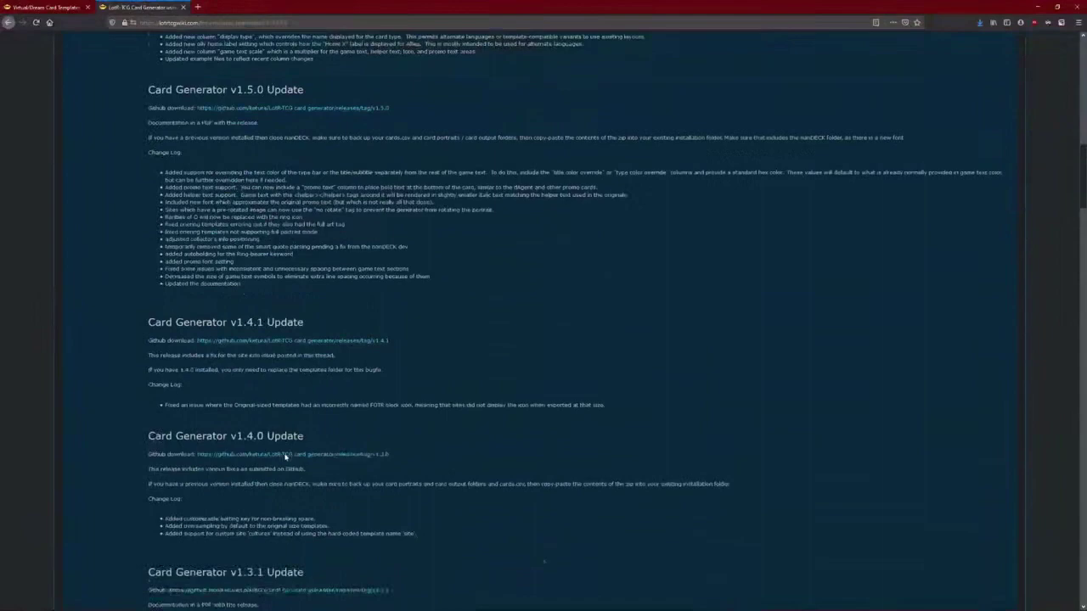
scroll(286, 456, up, 10)
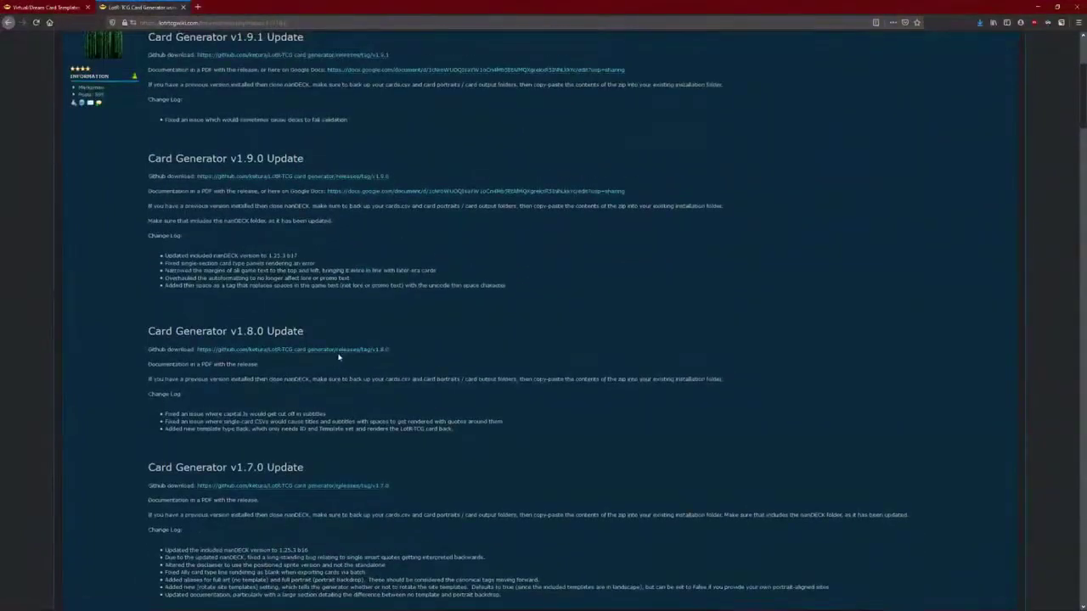
scroll(338, 357, up, 3)
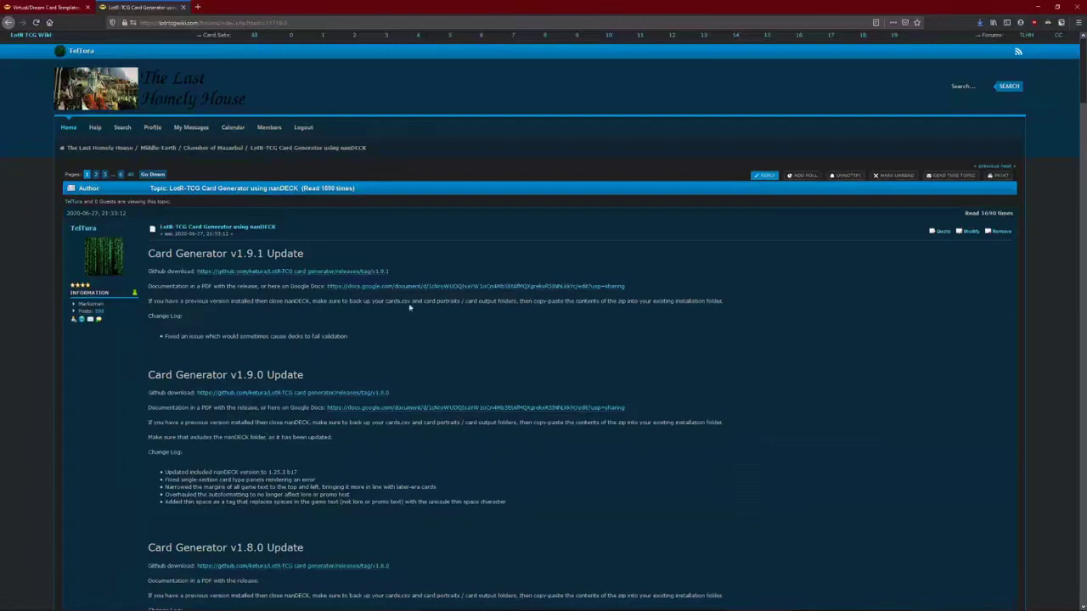
- Download csv_virtual_card_converter_v1.9.1.zip from the GitHub Card Generator v1.9.1 release page
click(229, 272)
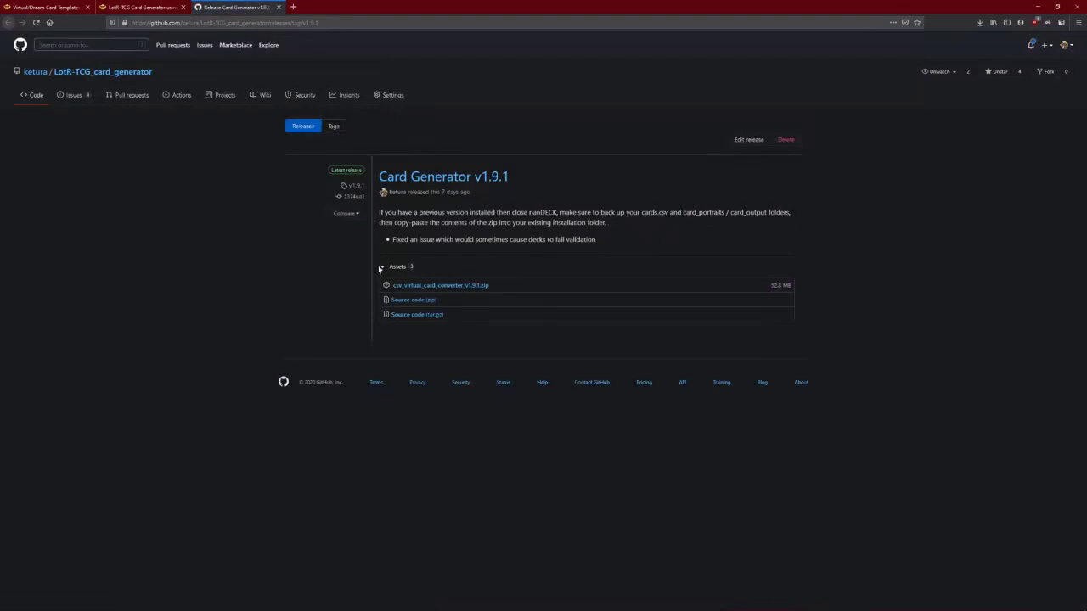
click(462, 289)
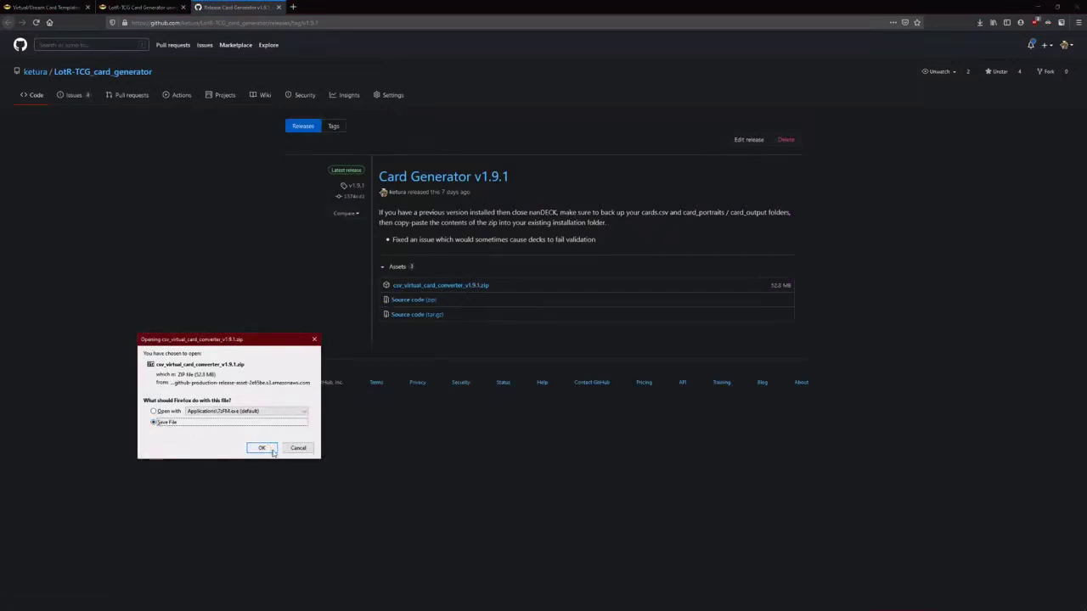
click(266, 447)
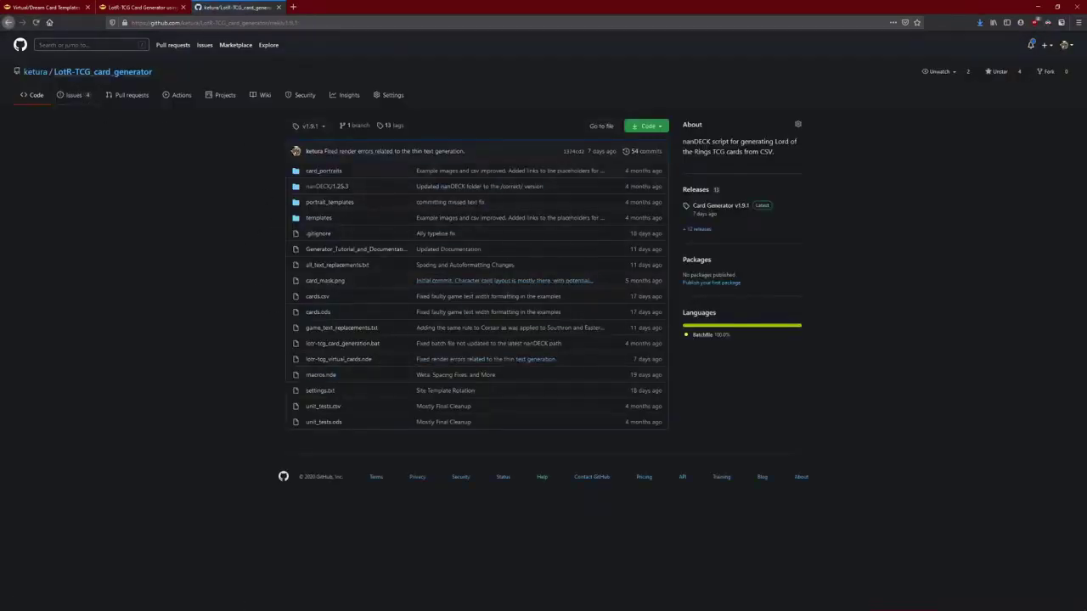
click(9, 22)
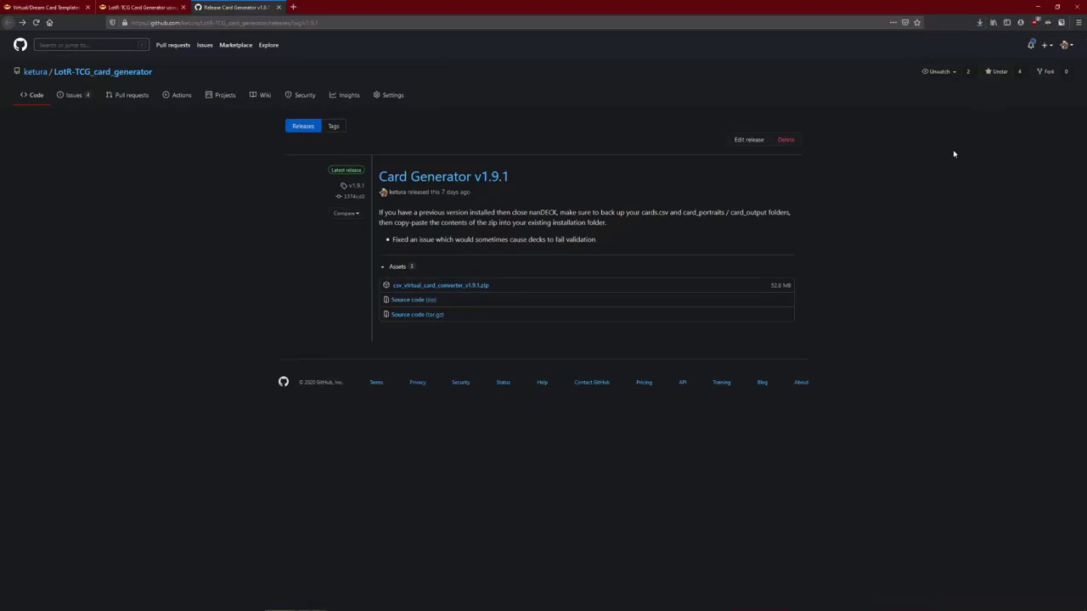
- Open the downloaded csv_virtual_card_converter_v1.9.1.zip in 7-Zip over the desktop
click(980, 22)
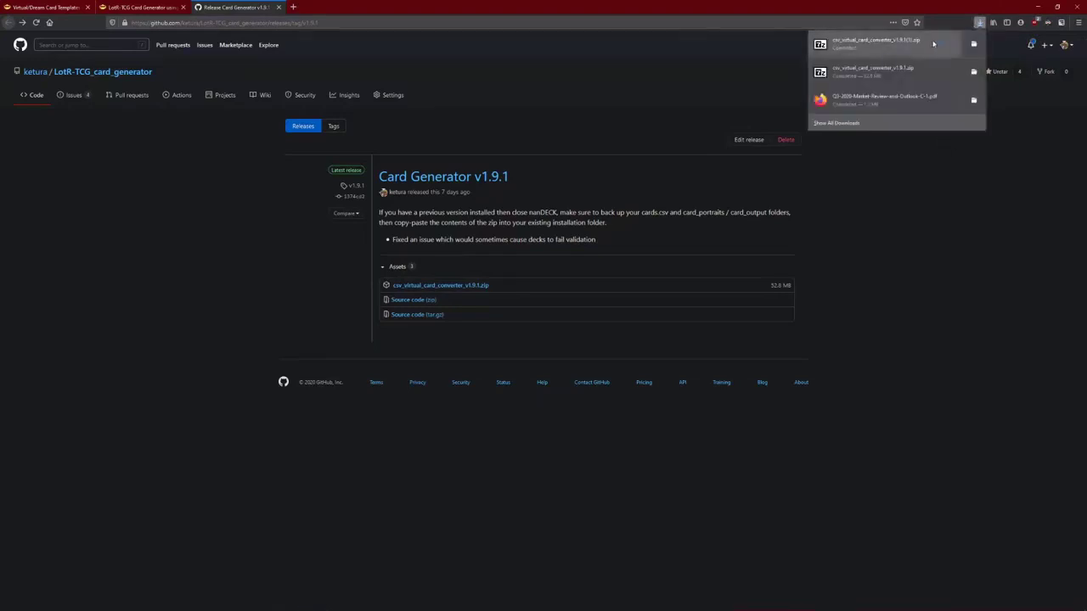
click(957, 40)
click(1033, 8)
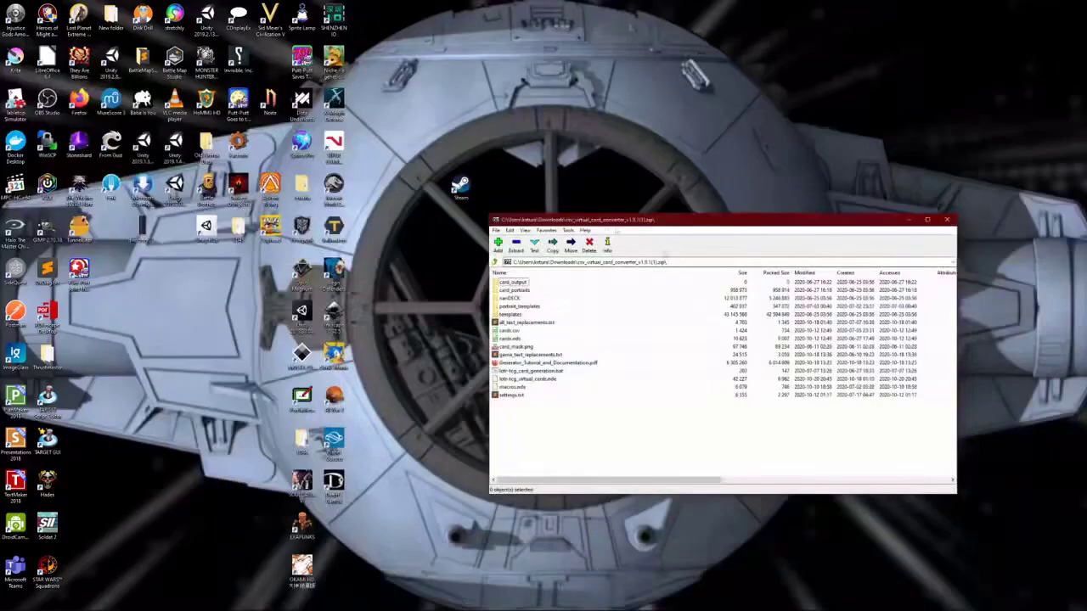
drag(671, 204, 567, 306)
- Create a new desktop folder named card_generator
right_click(595, 183)
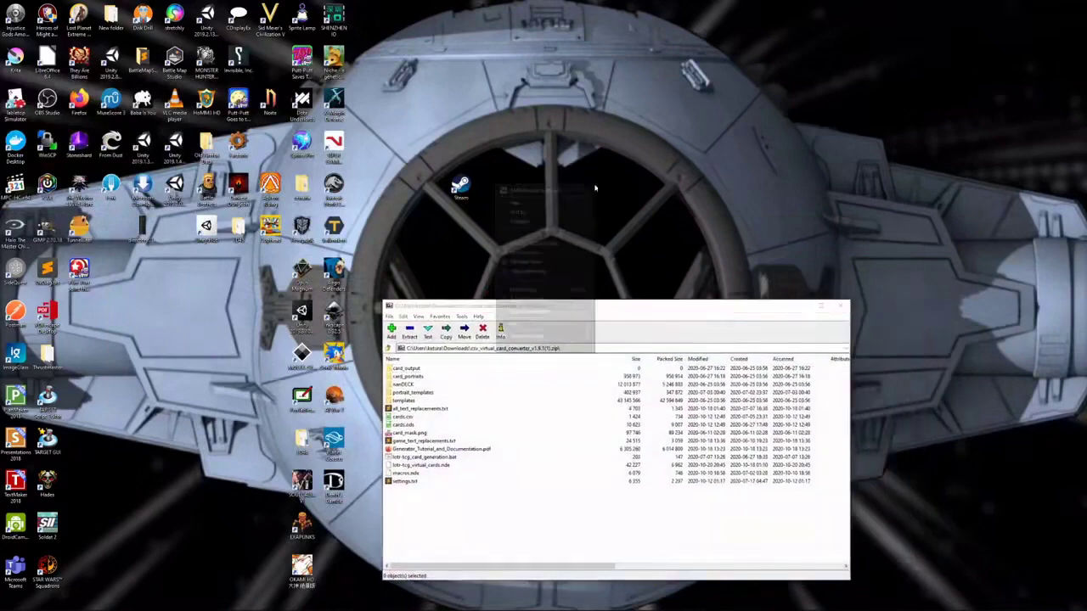
mouse_move(543, 323)
click(611, 325)
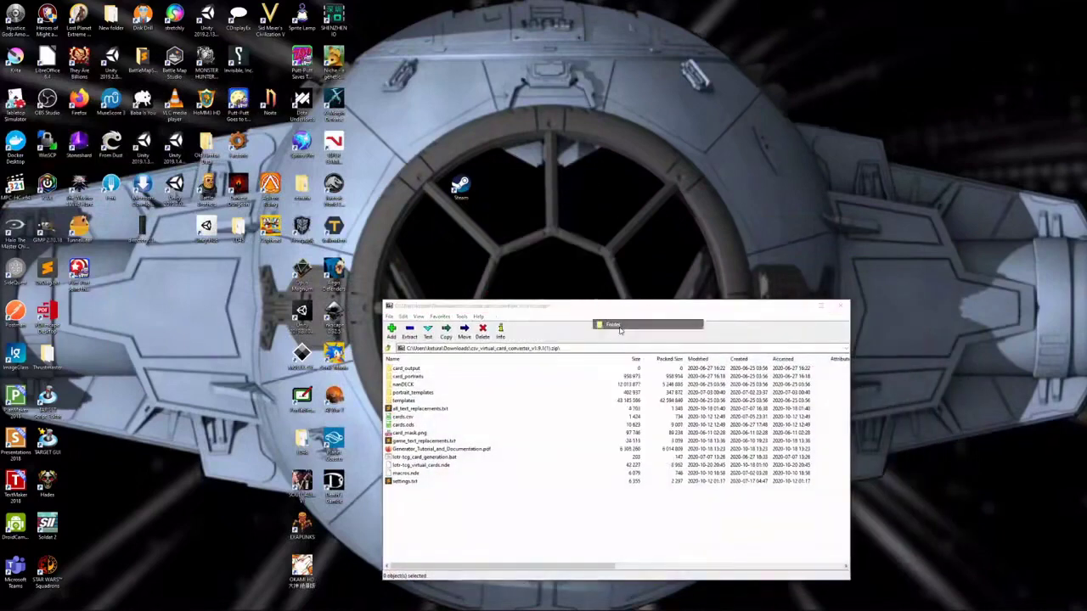
text(cadd_gener)
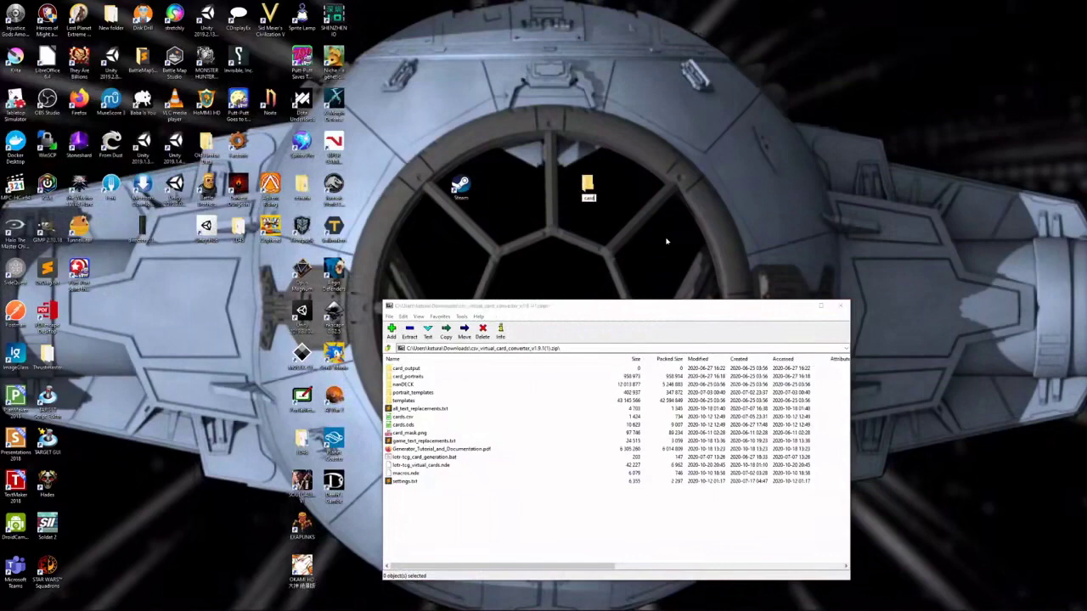
text(ator)
key(Return)
key(Return)
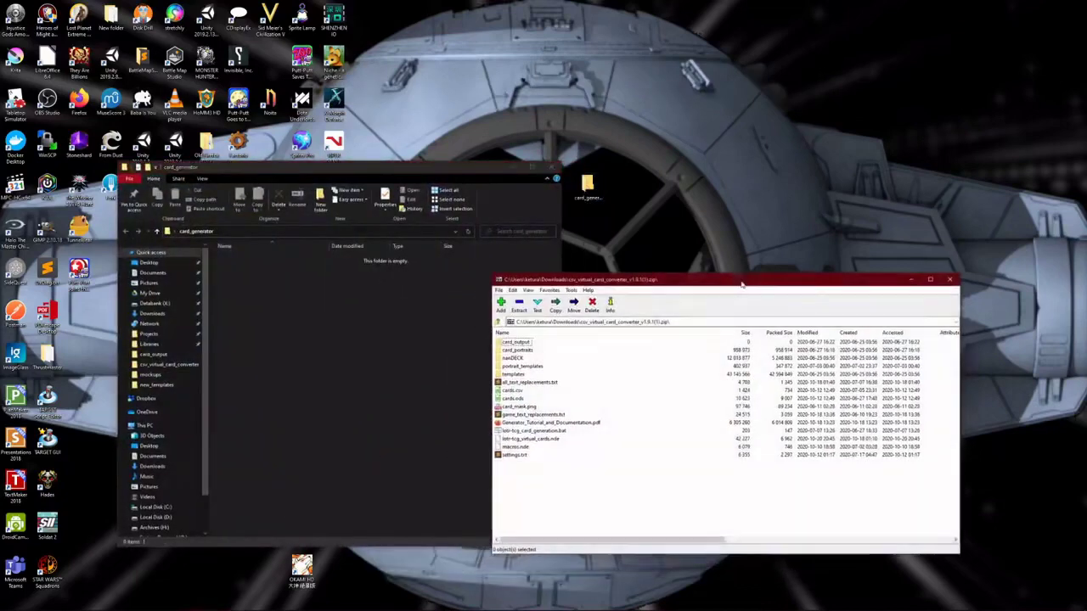
- Extract all archive contents into the card_generator folder and minimize 7-Zip
key(ctrl+a)
drag(505, 372, 371, 331)
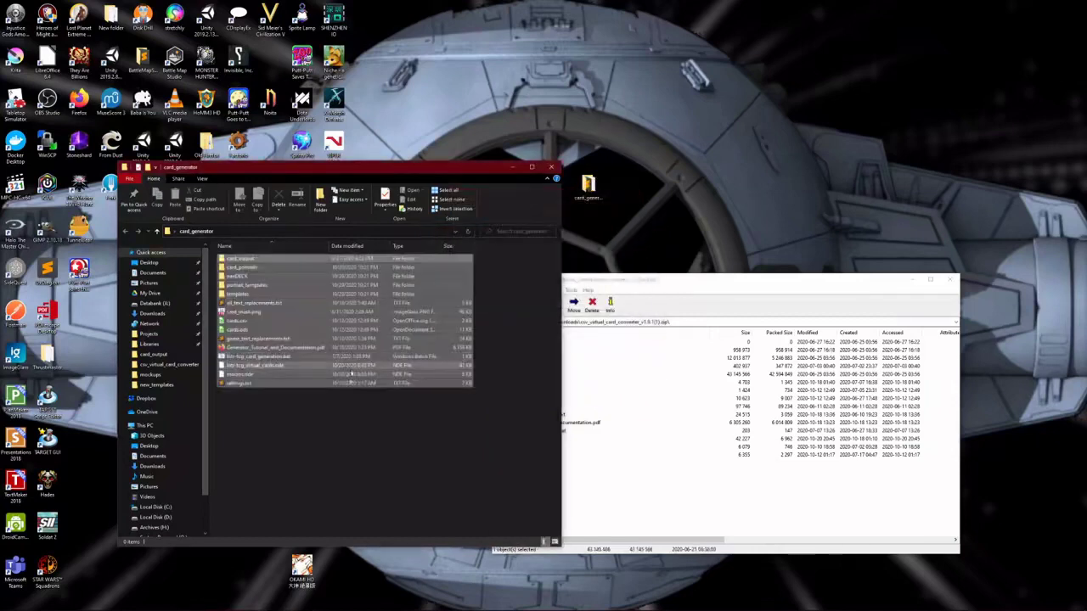
click(909, 286)
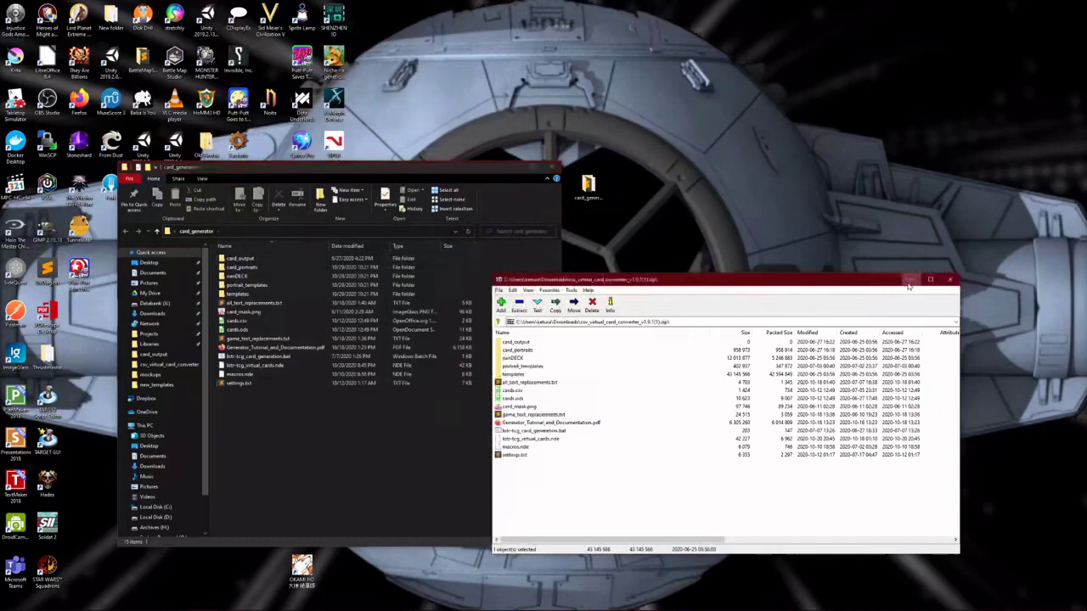
click(909, 281)
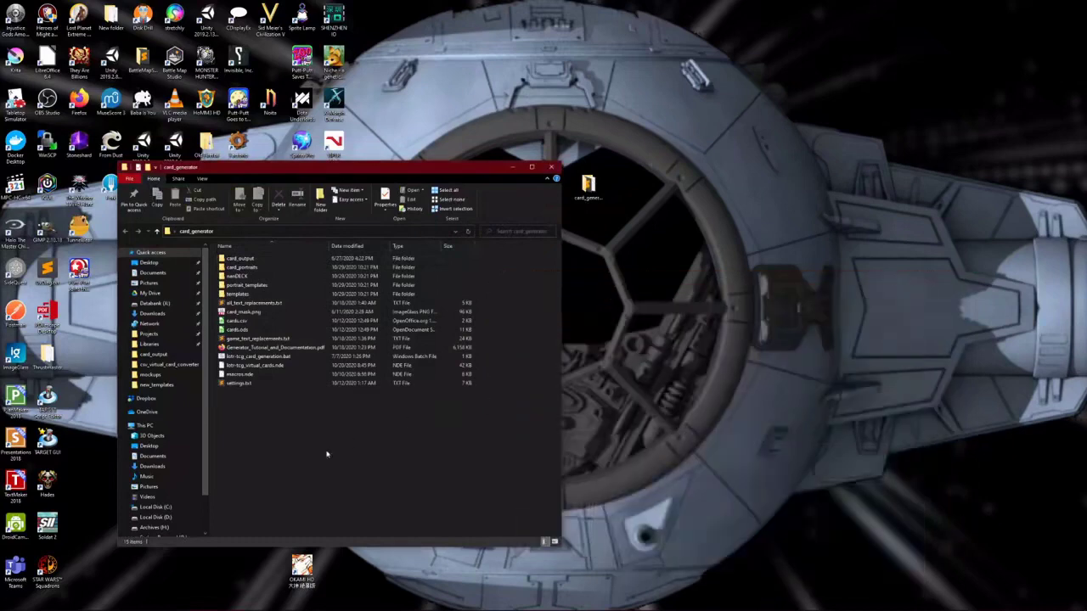
- Point out cards.csv and Generator_Tutorial_and_Documentation.pdf in the card_generator folder
click(253, 324)
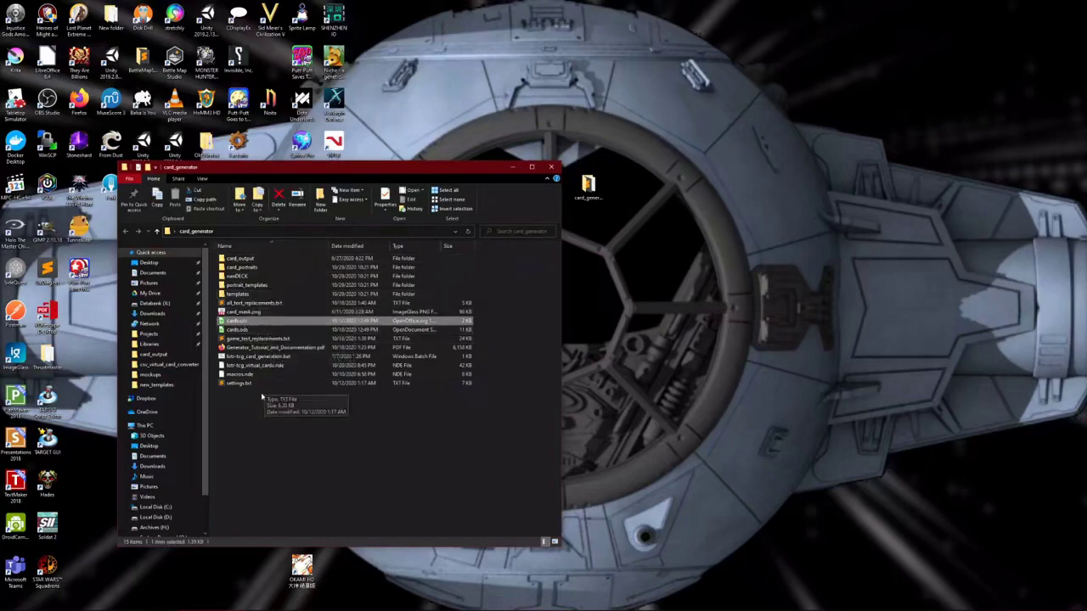
click(272, 348)
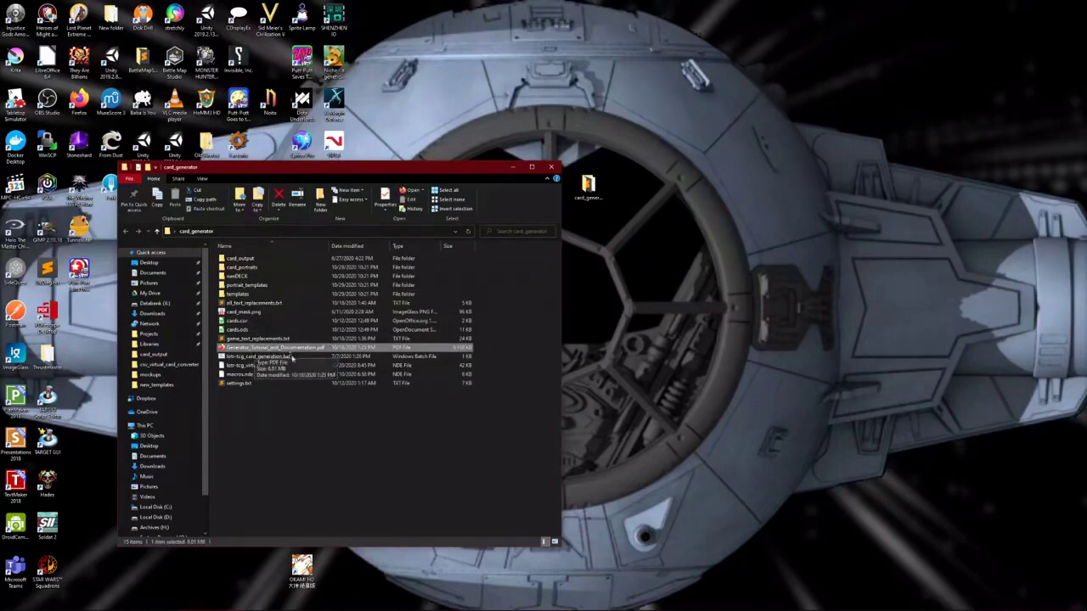
mouse_move(390, 604)
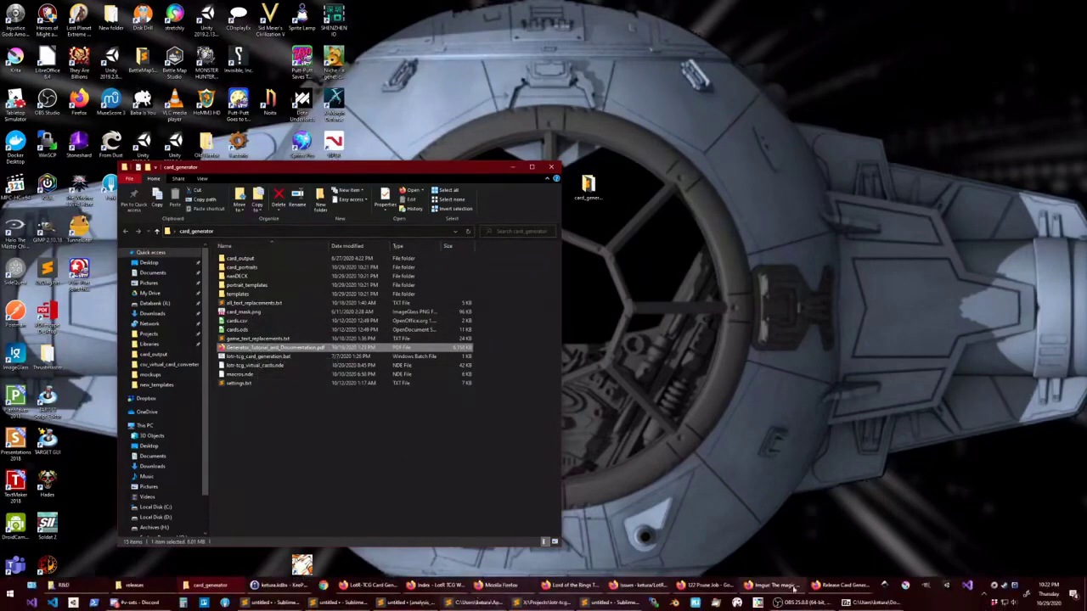
click(845, 585)
click(133, 8)
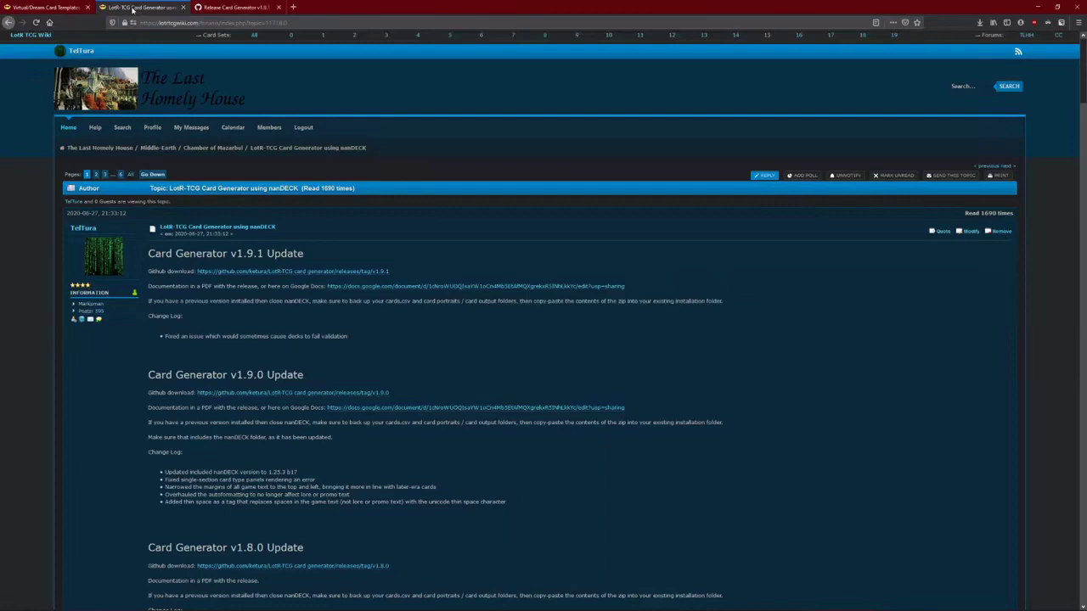
middle_click(355, 287)
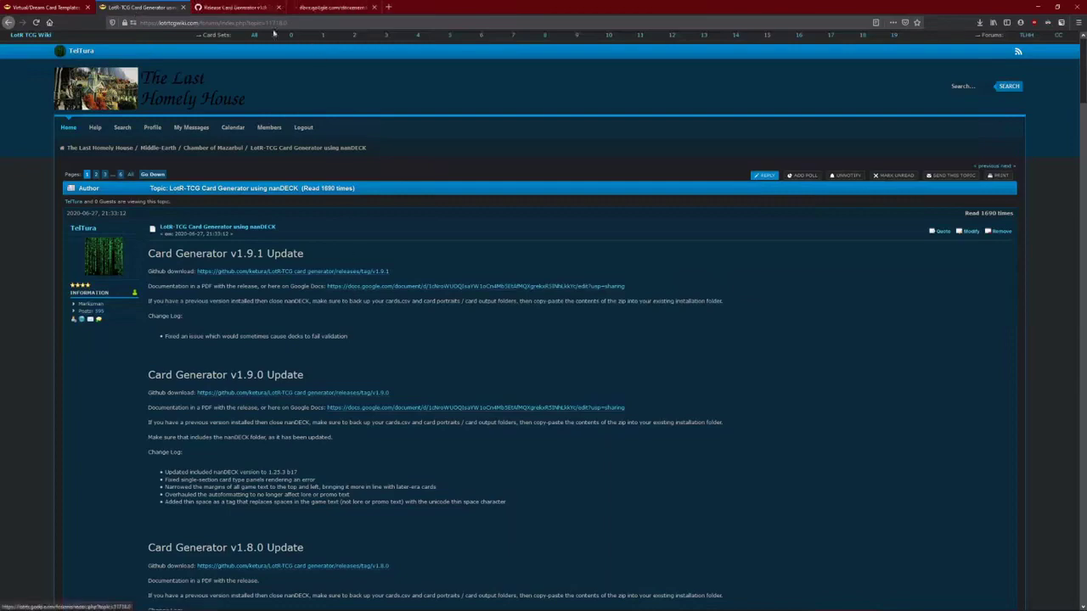
click(332, 10)
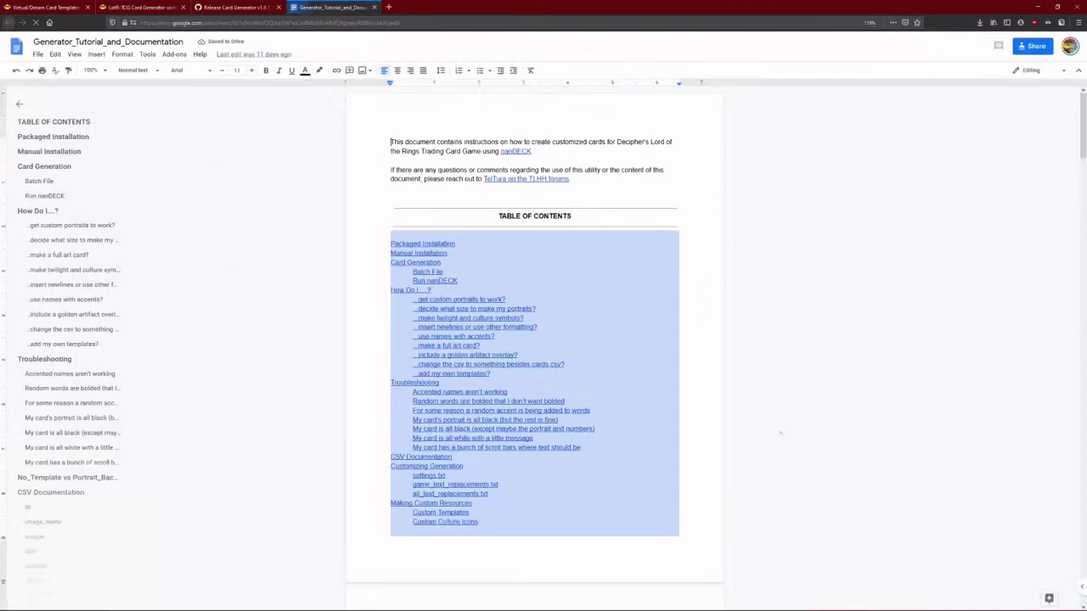
middle_click(315, 10)
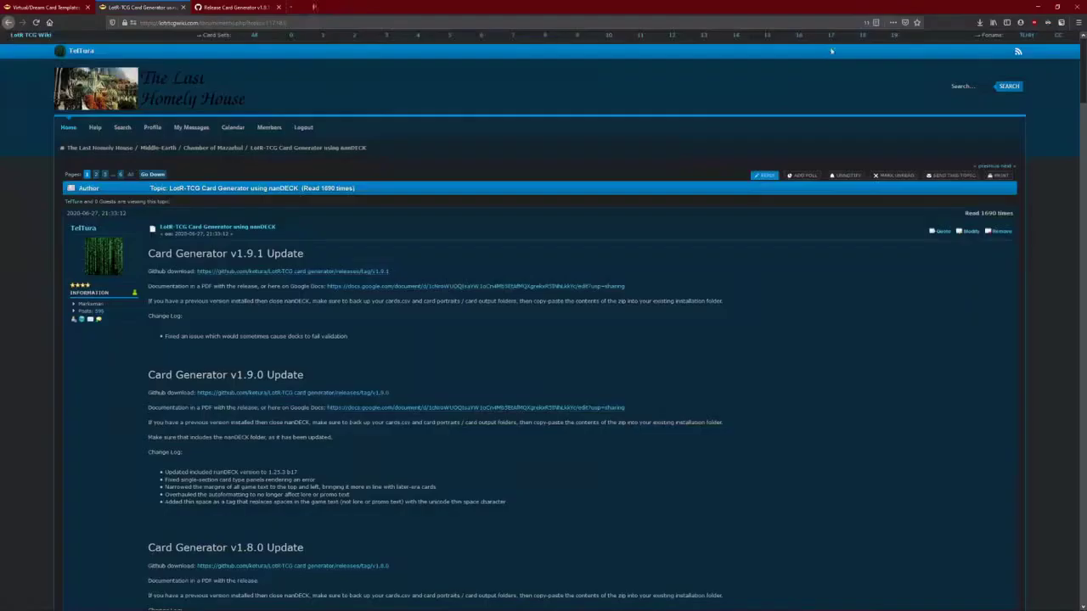
click(1037, 6)
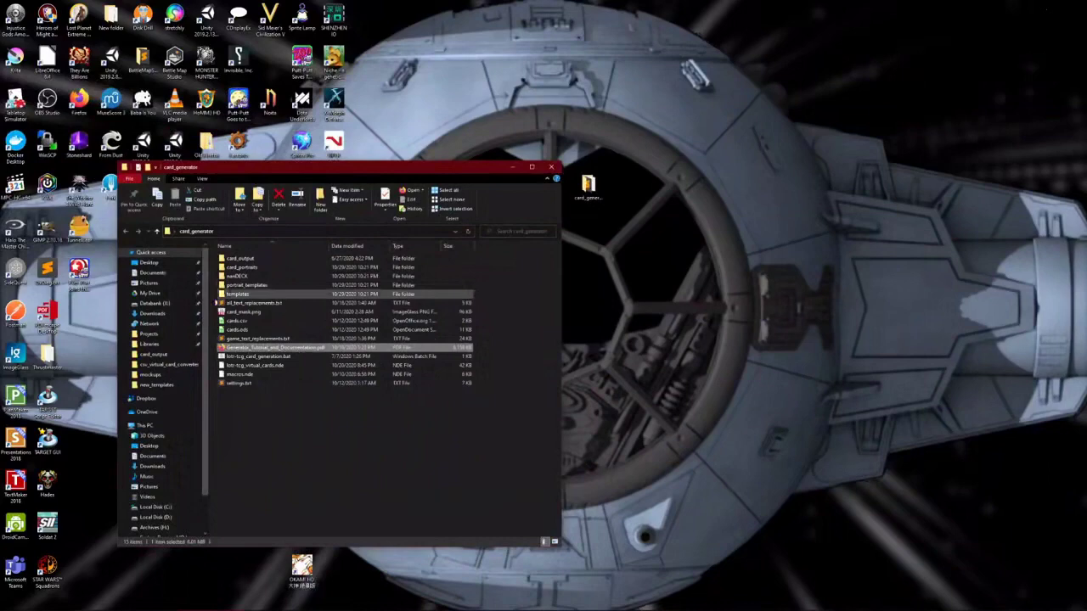
- Browse the templates' double_res_export, original_res_export and huge_res_export folders
click(249, 409)
click(255, 348)
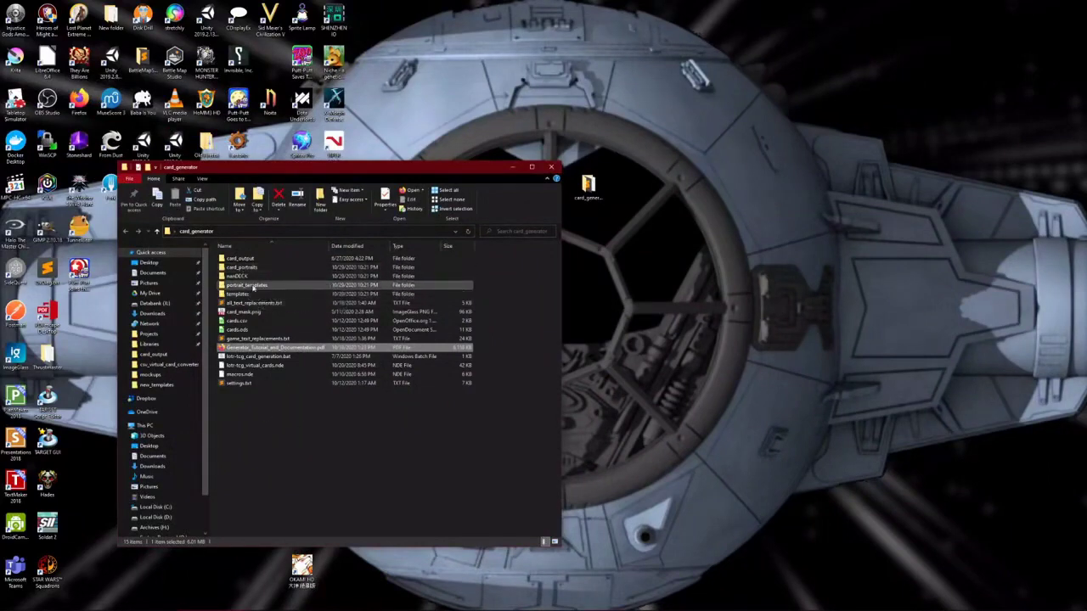
double_click(242, 294)
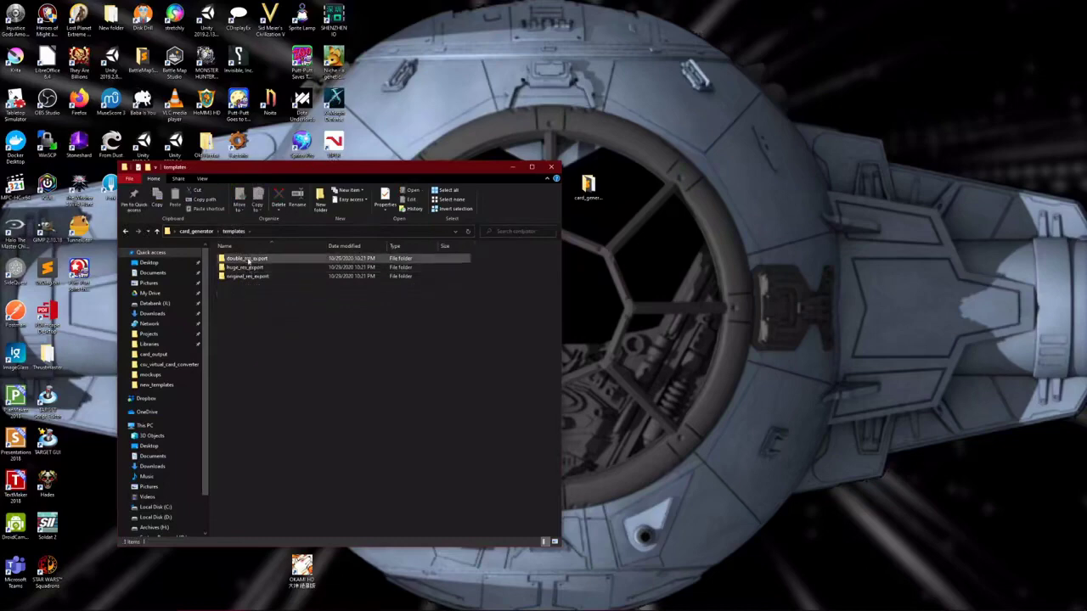
double_click(248, 259)
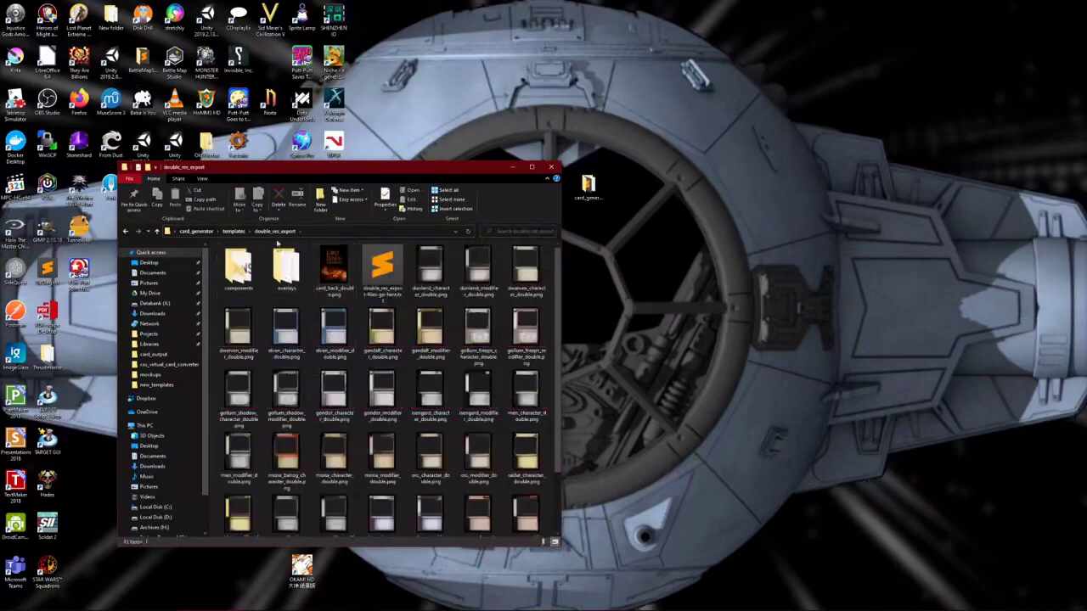
click(234, 231)
double_click(246, 278)
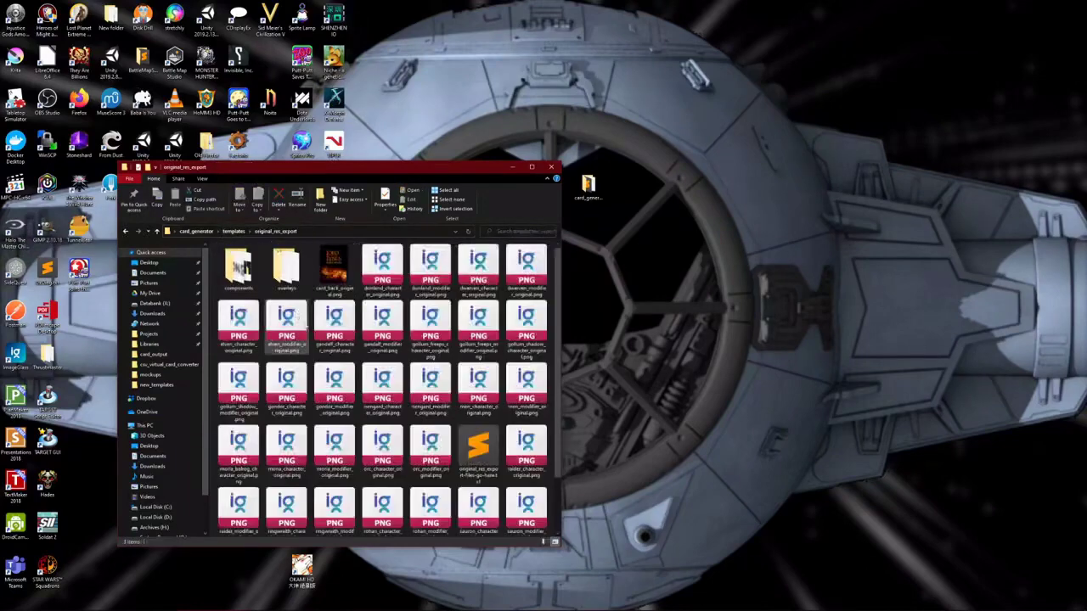
click(235, 231)
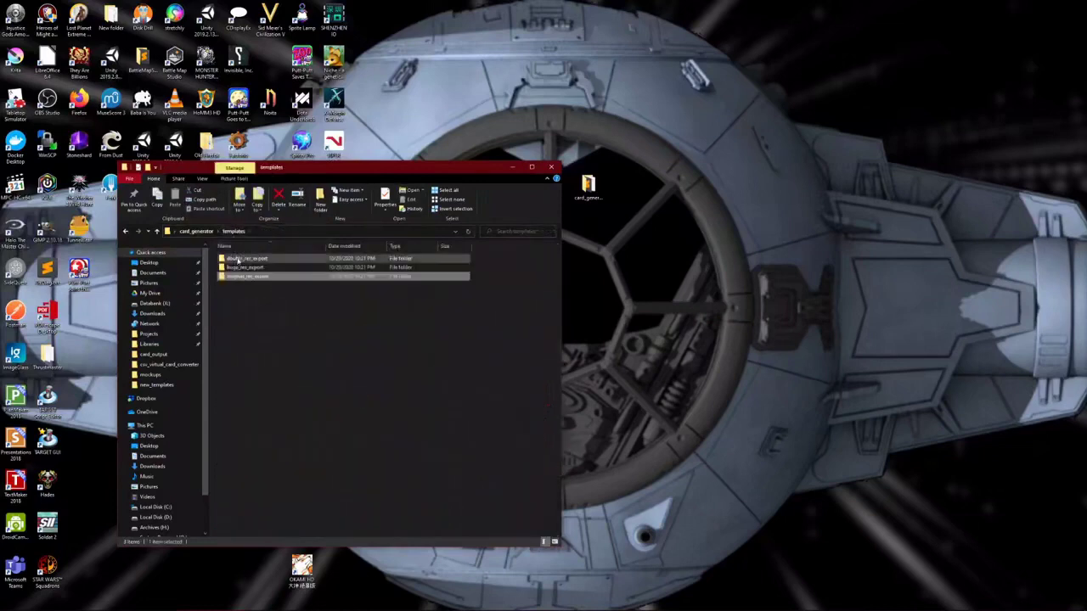
double_click(245, 268)
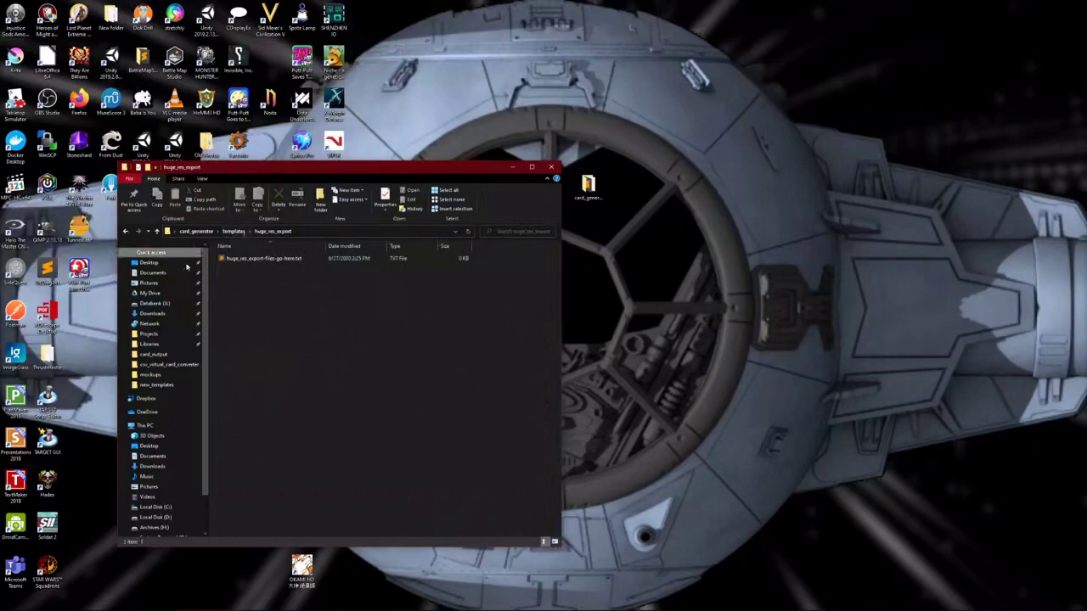
click(235, 231)
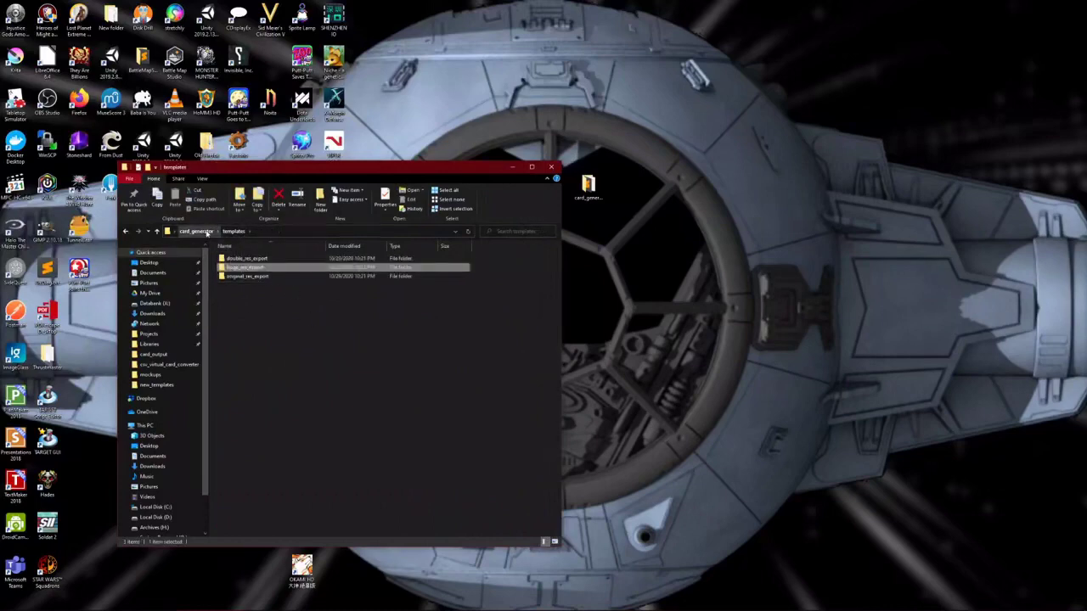
- Launch nanDECK.exe from the card_generator's nanDECK\1.25.3 folder
click(182, 232)
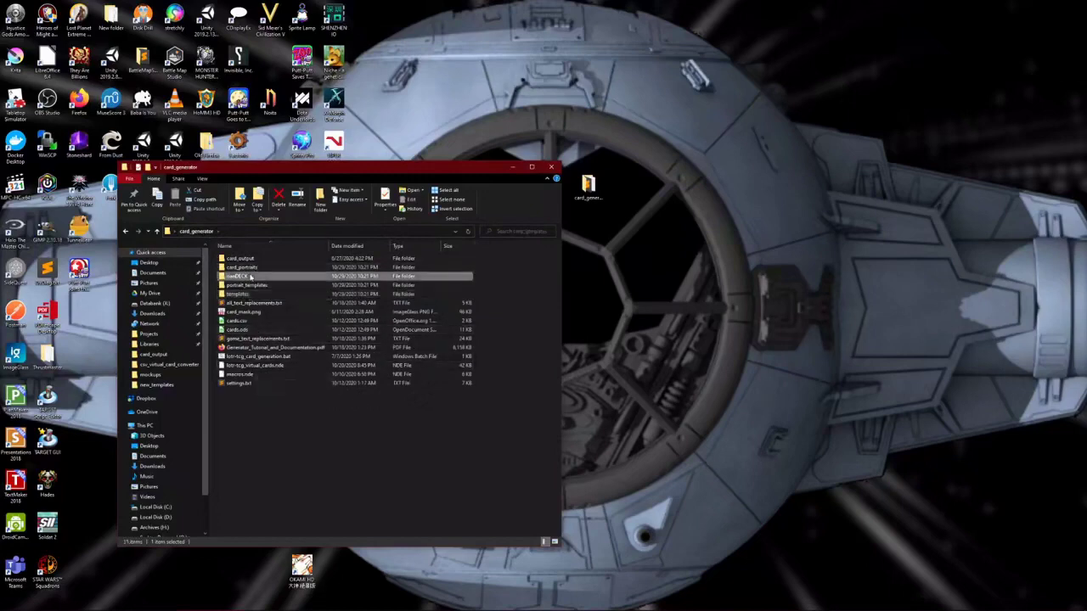
double_click(242, 276)
double_click(242, 265)
key(n)
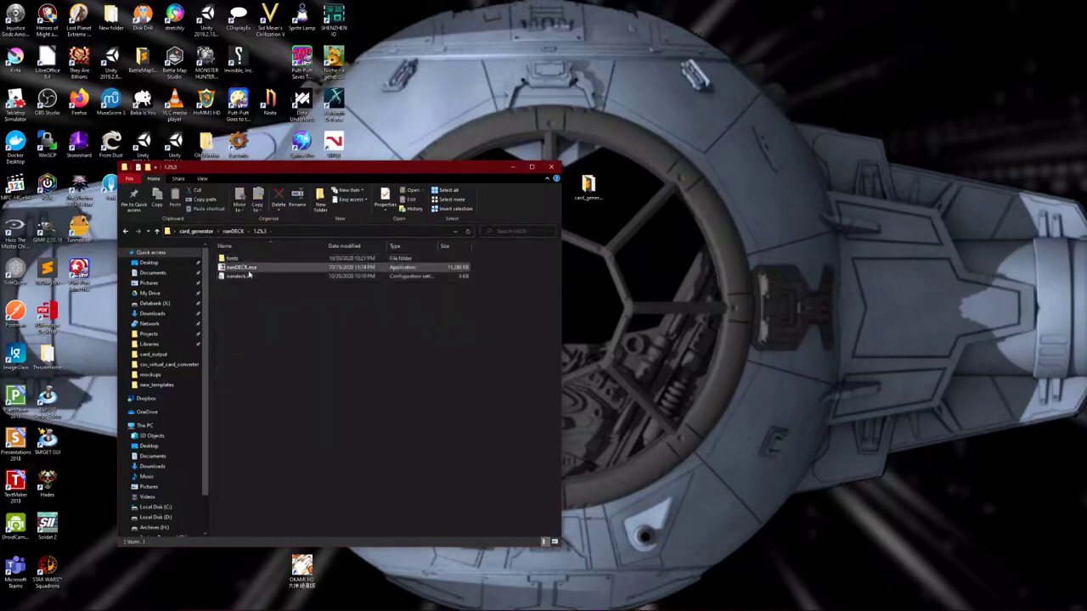
key(Return)
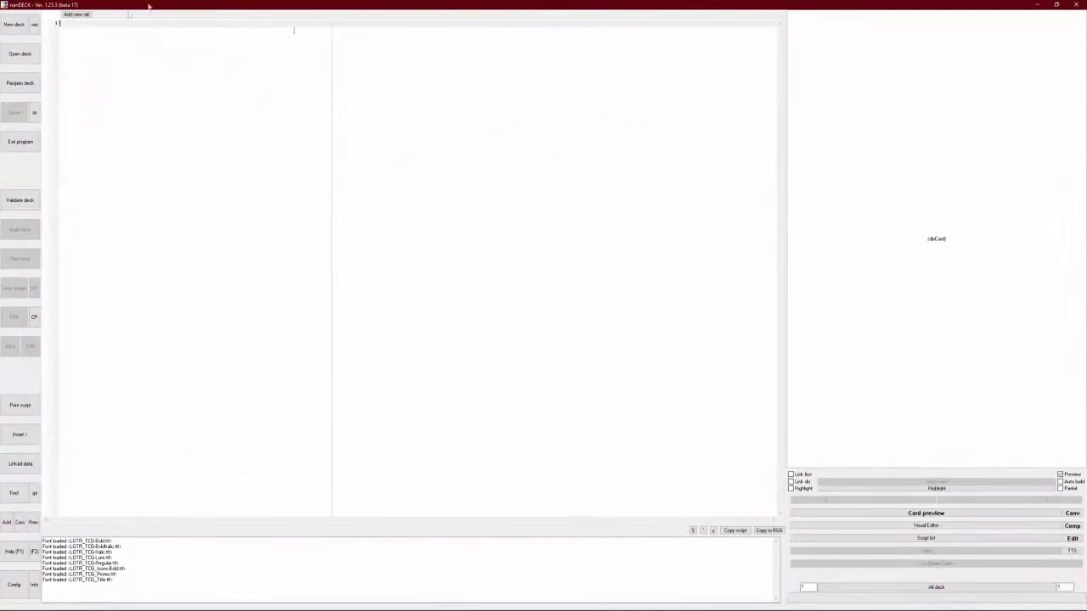
- Load lotr-tcg_virtual_cards.nde from the card_generator folder into the nanDECK editor
click(16, 56)
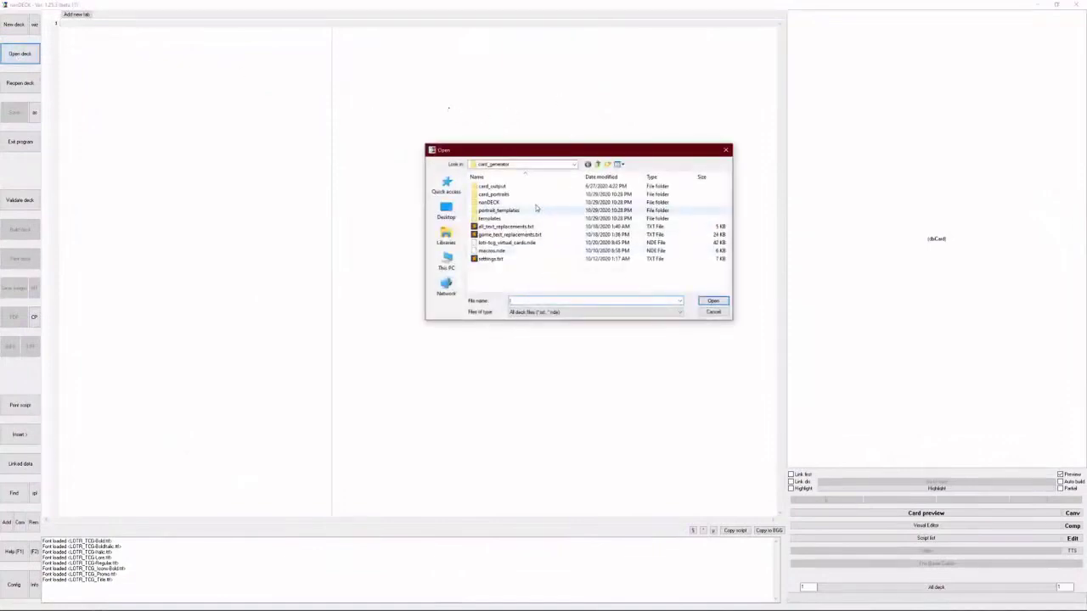
click(507, 243)
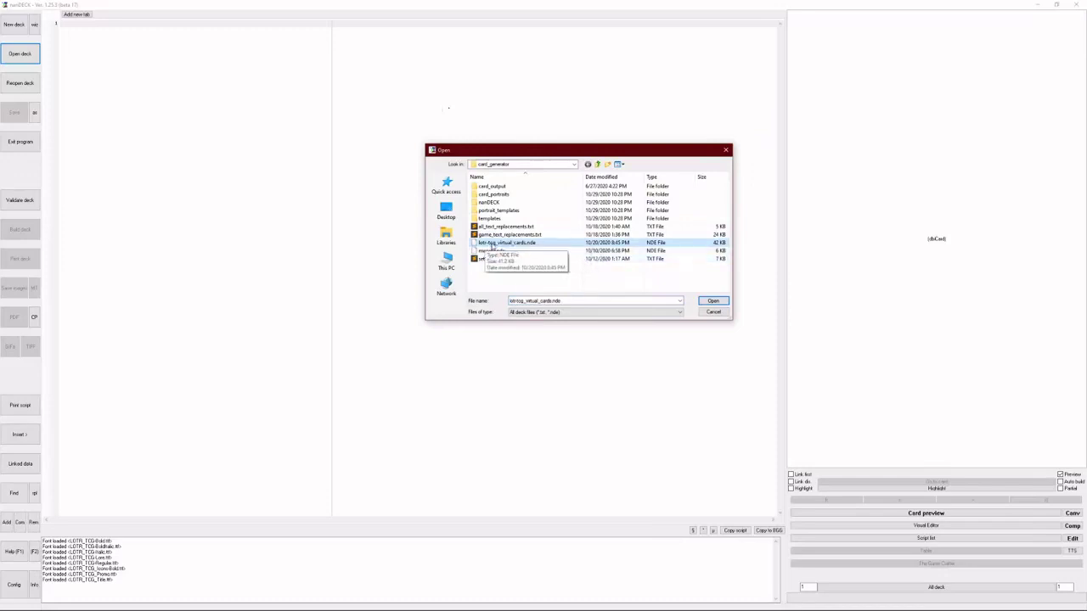
click(713, 301)
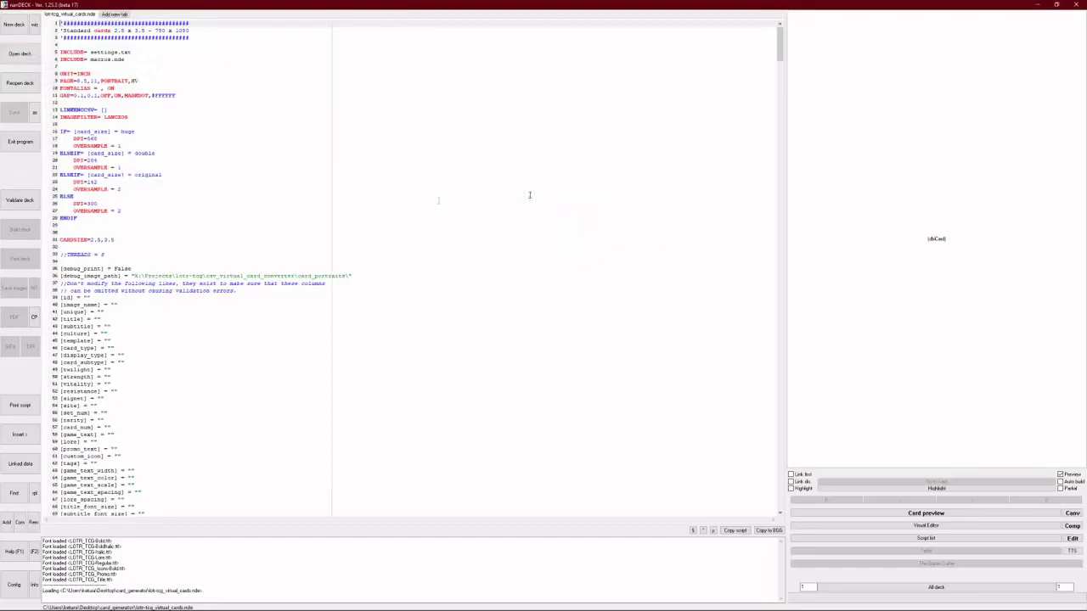
mouse_move(785, 44)
mouse_down()
mouse_move(785, 485)
mouse_move(801, 93)
mouse_move(786, 230)
mouse_move(733, 161)
mouse_move(781, 34)
mouse_up()
- Open settings.txt in a second nanDECK editor tab
click(20, 54)
click(490, 259)
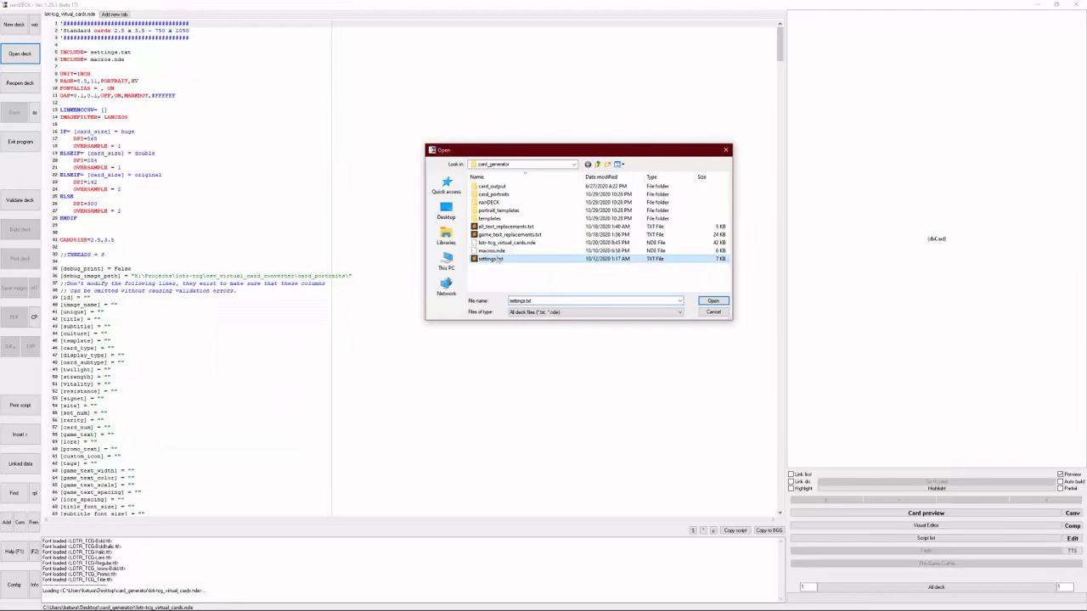
click(713, 301)
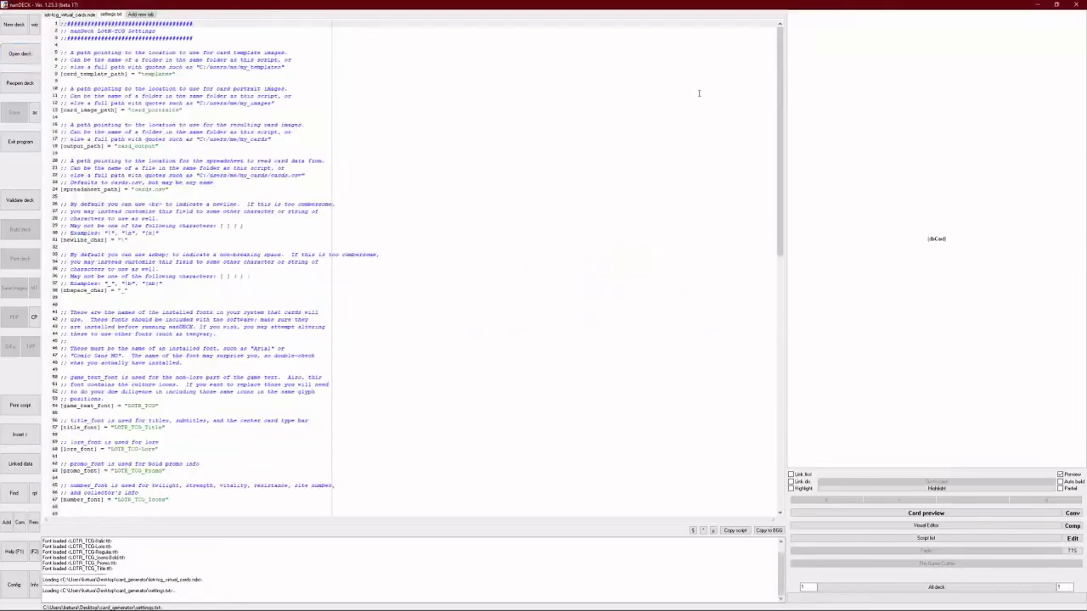
drag(780, 52, 763, 19)
- Highlight the cards.csv, card_output, card_portraits and templates path settings
drag(132, 189, 162, 189)
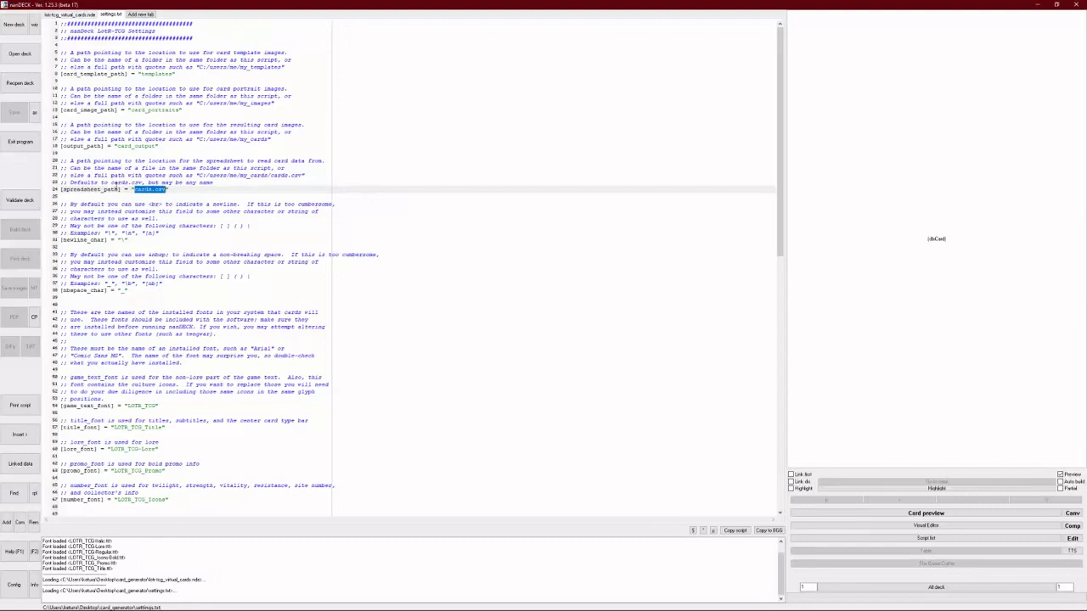
double_click(133, 146)
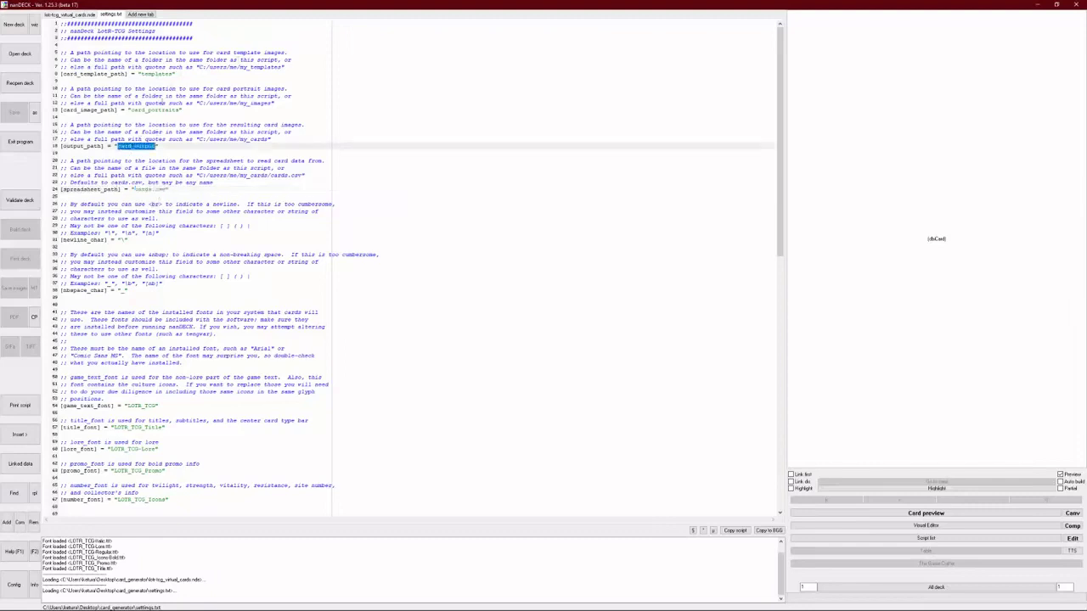
double_click(152, 111)
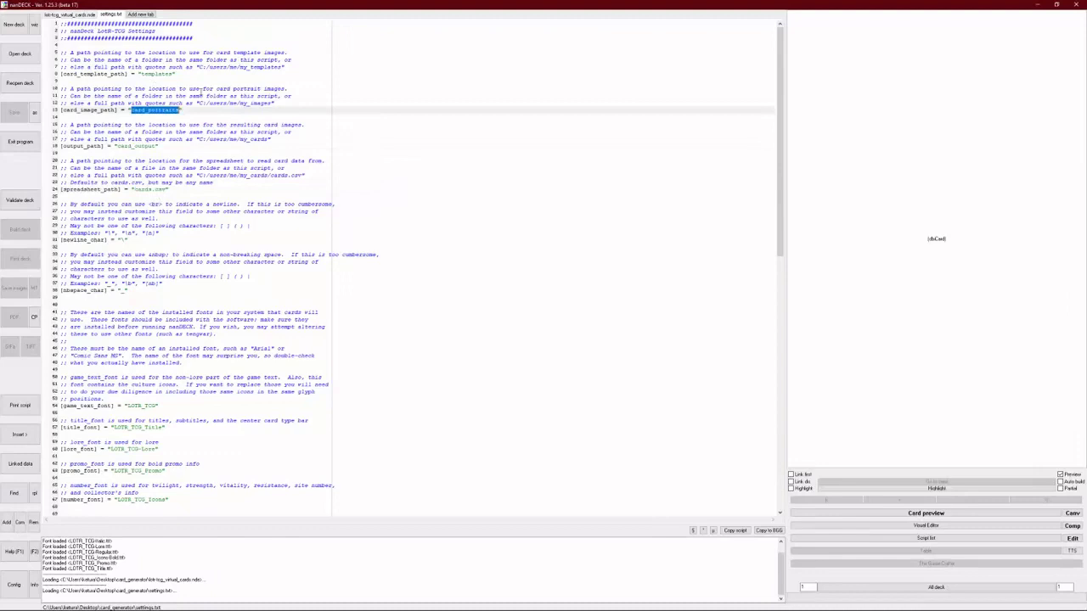
double_click(156, 75)
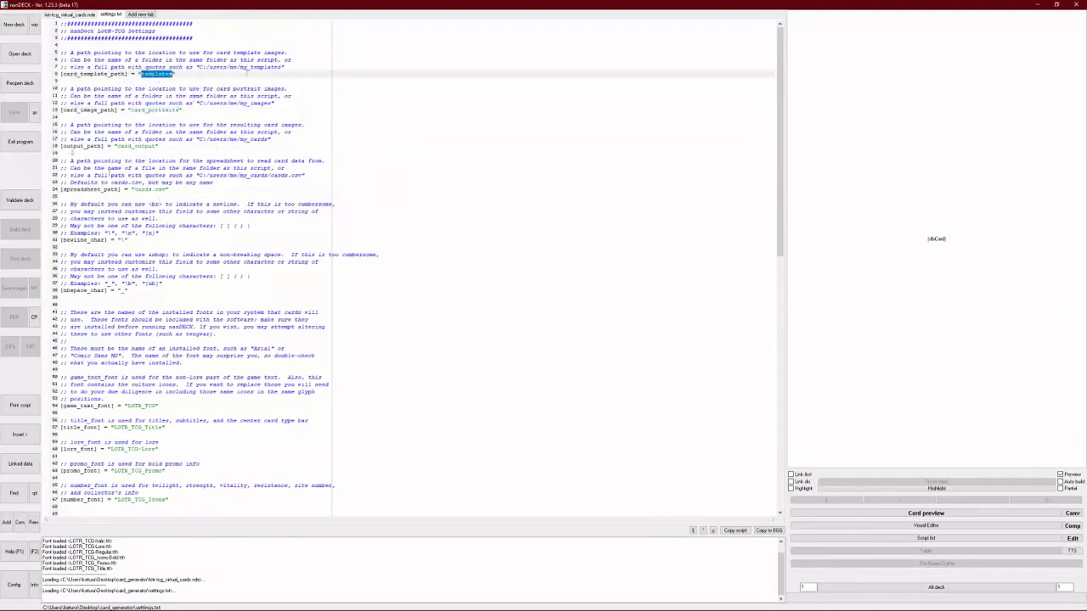
scroll(226, 331, down, 17)
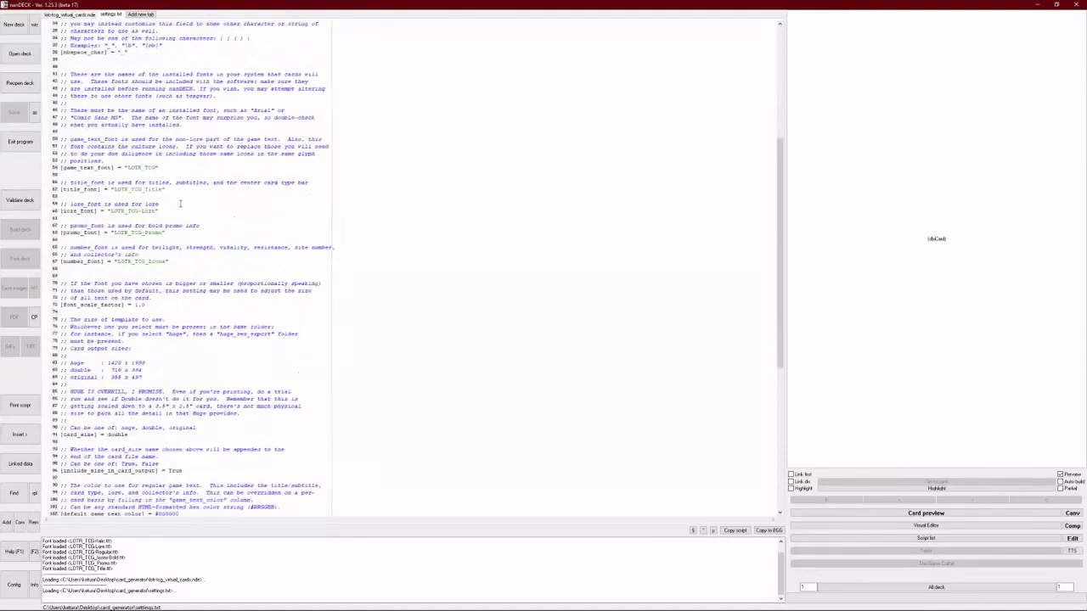
- Point out the card_size value double and its original and huge alternatives, then bring up Open deck
double_click(119, 305)
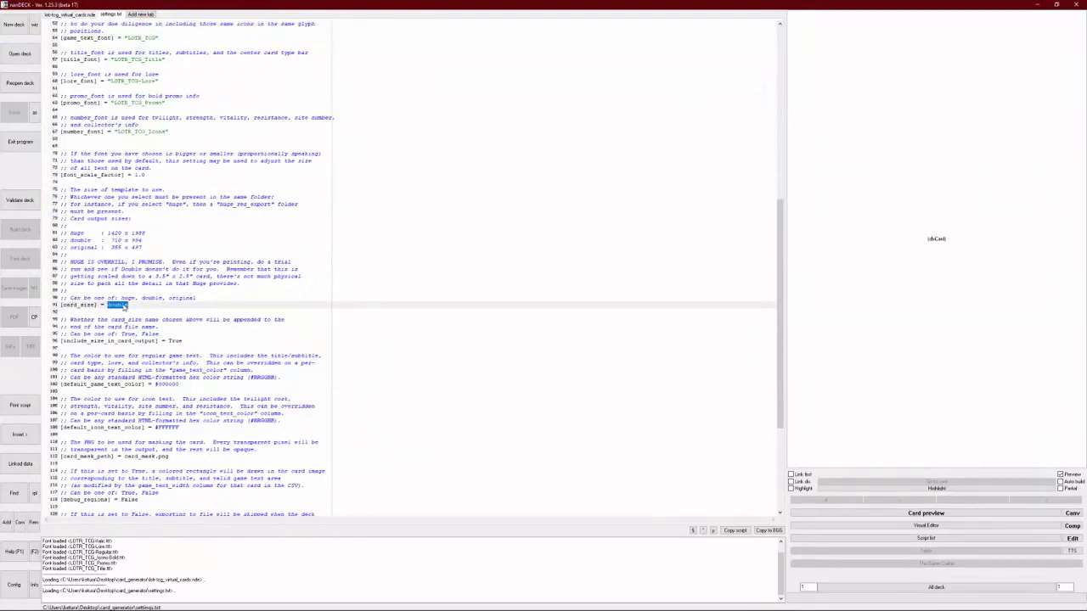
click(125, 305)
double_click(178, 297)
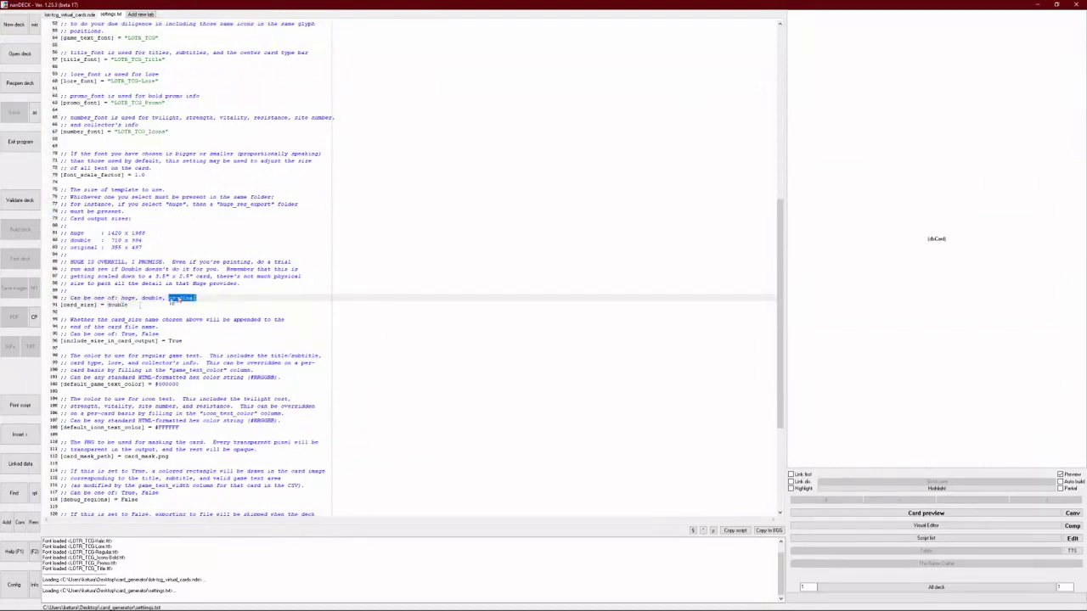
double_click(118, 306)
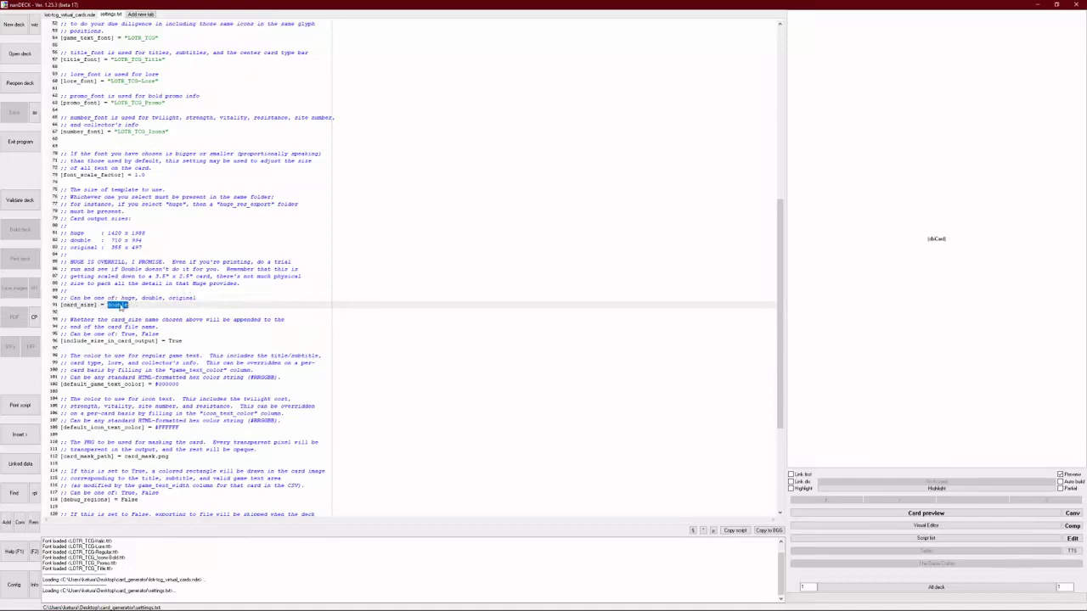
double_click(130, 297)
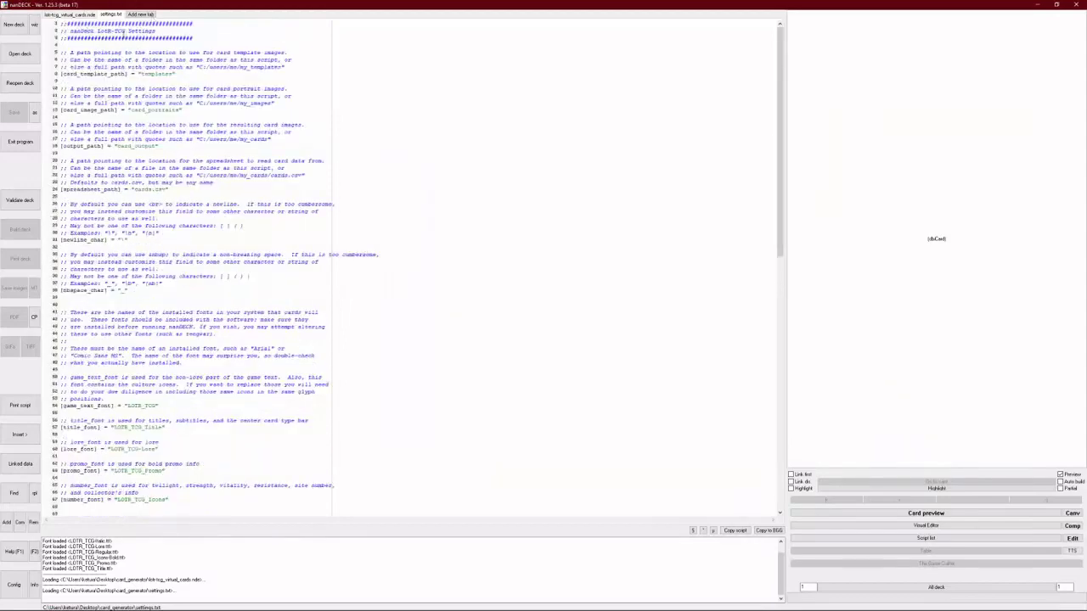
click(20, 54)
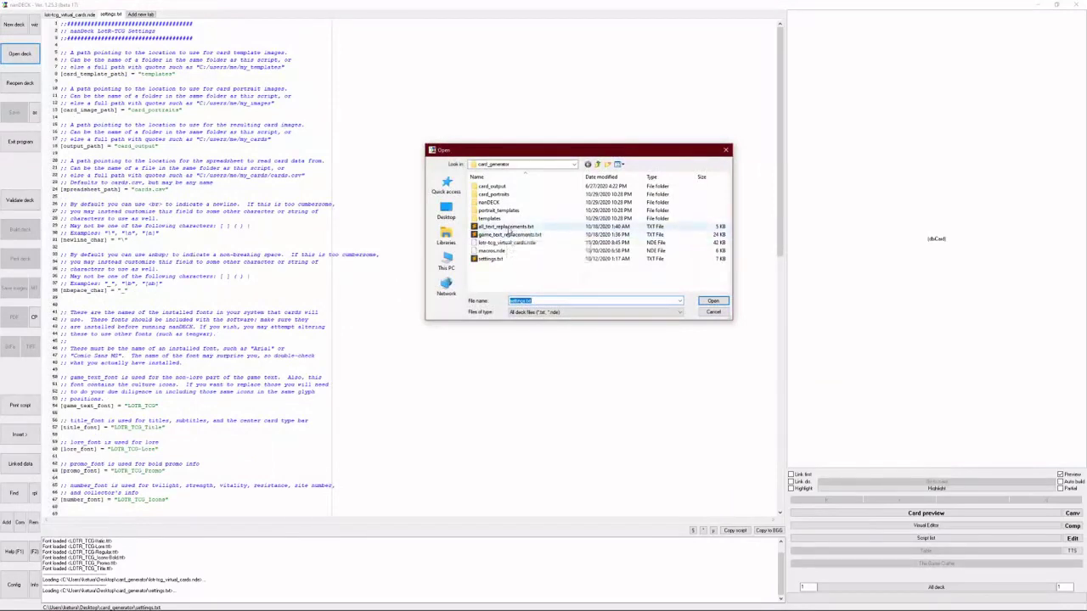
- Open all_text_replacements.txt and highlight the accented names Círdan, Curunír and Déagol
double_click(507, 227)
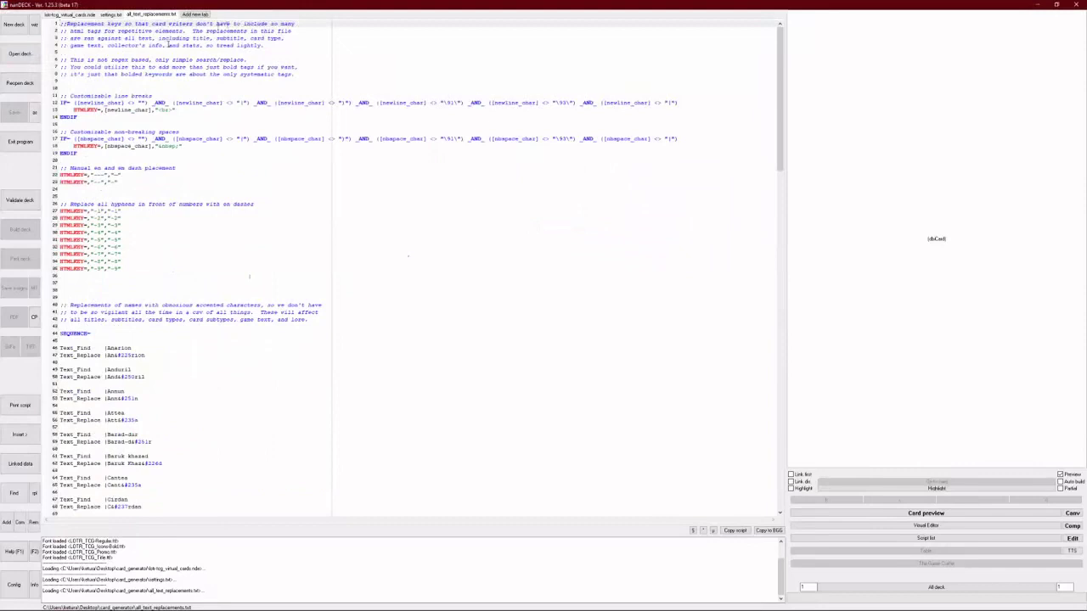
drag(783, 82, 765, 123)
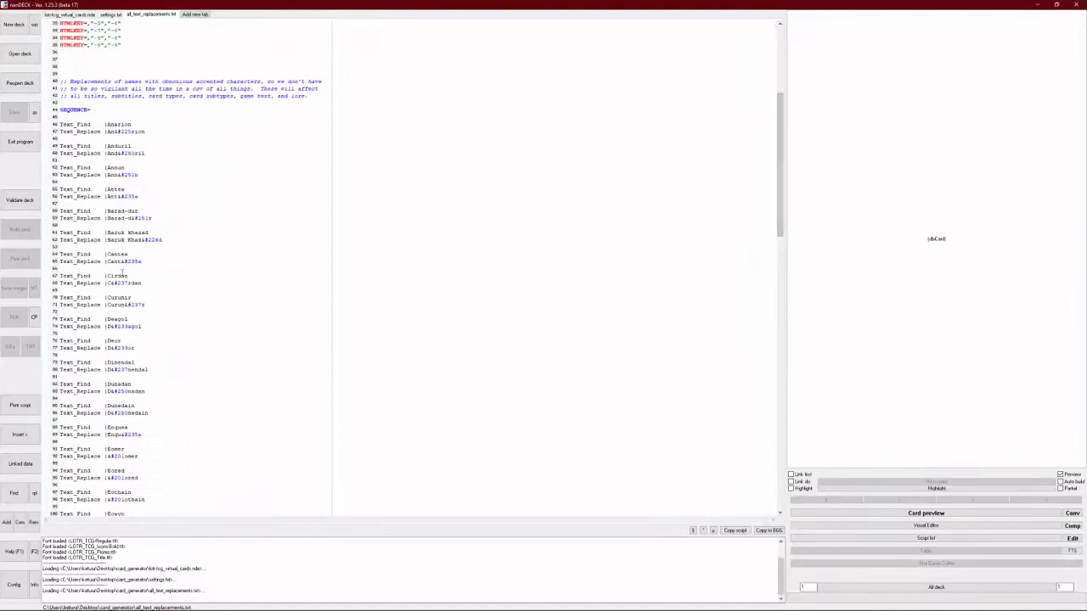
double_click(119, 276)
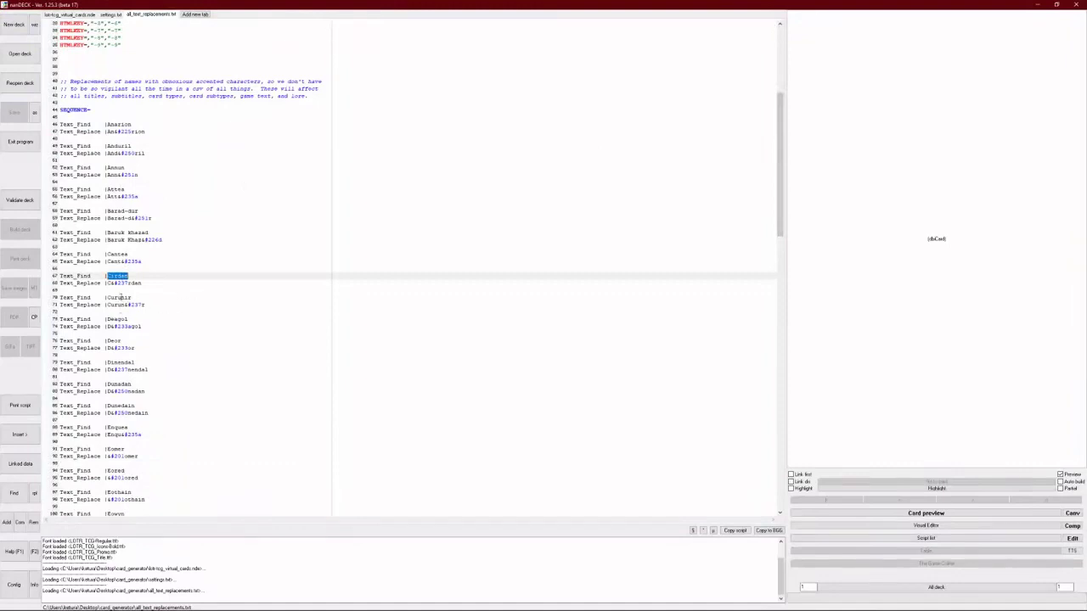
double_click(120, 298)
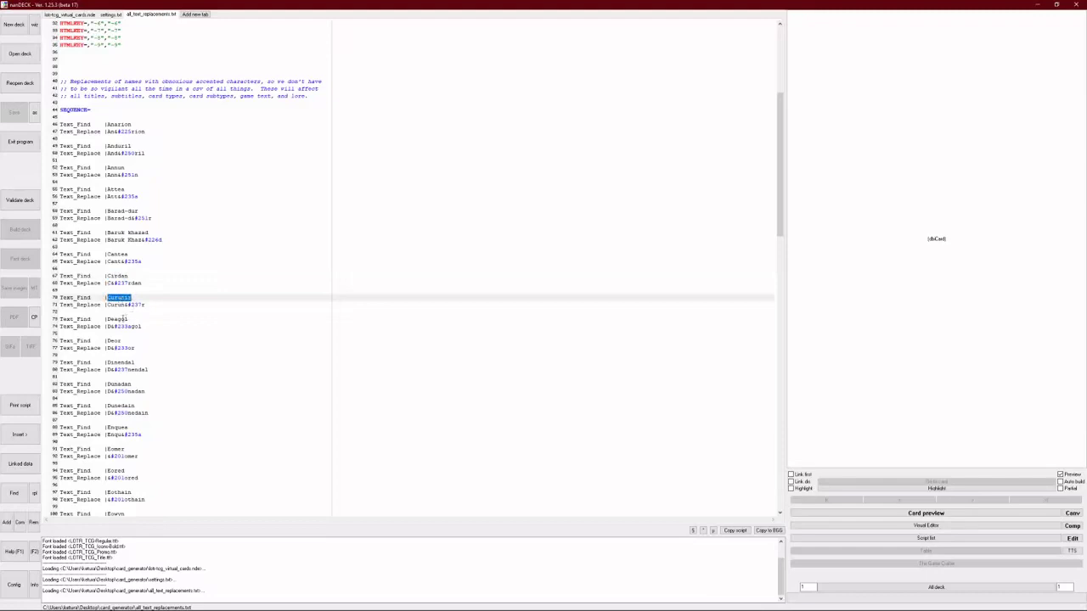
double_click(123, 319)
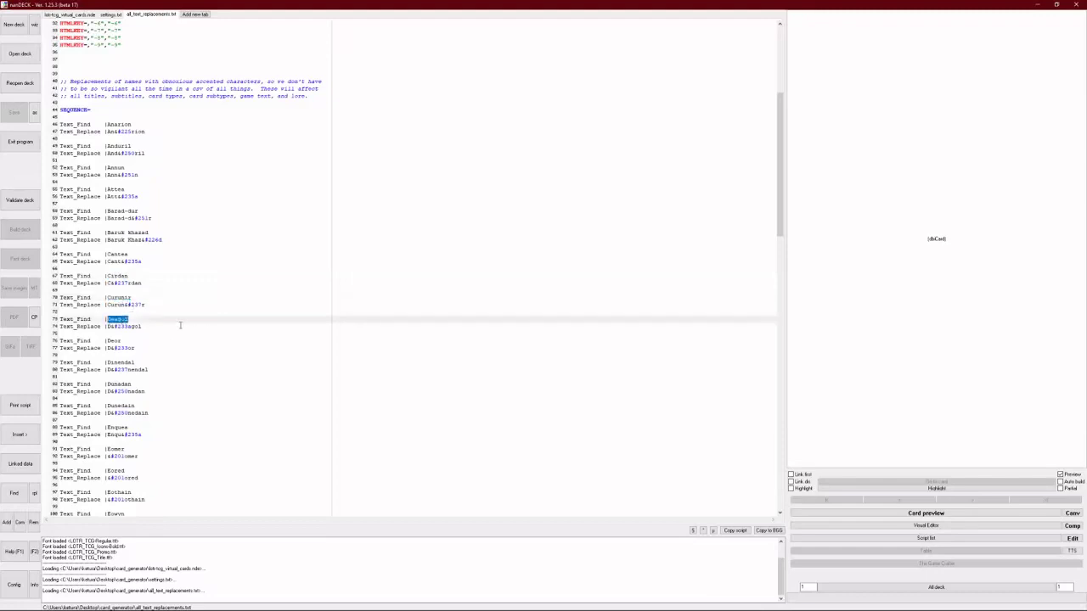
- Scroll through the remaining accented-name replacements, then close the all_text_replacements.txt tab
scroll(150, 283, down, 6)
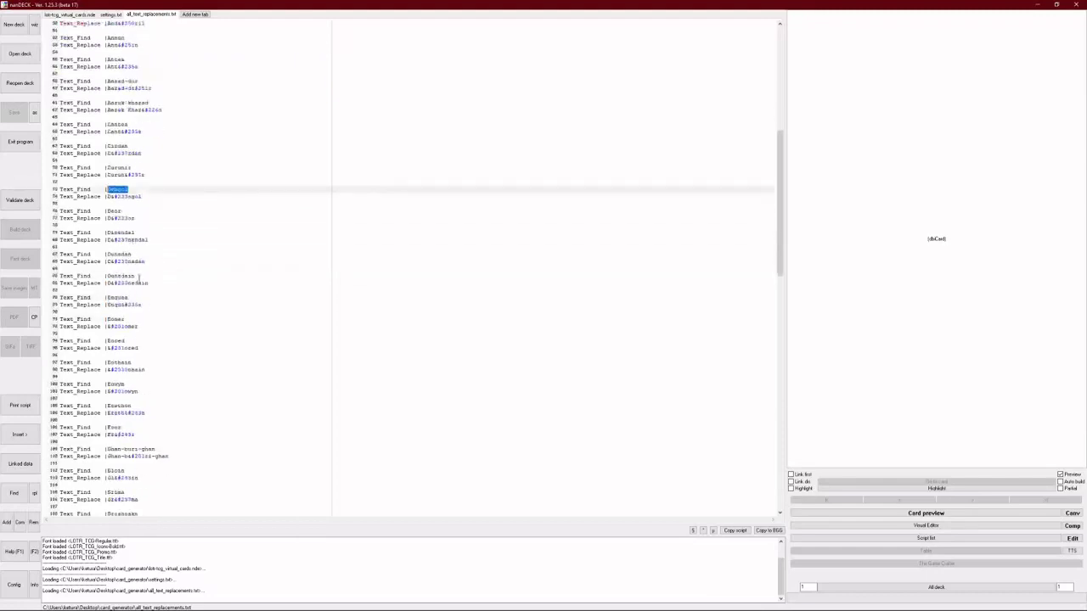
scroll(188, 384, down, 13)
scroll(170, 391, down, 20)
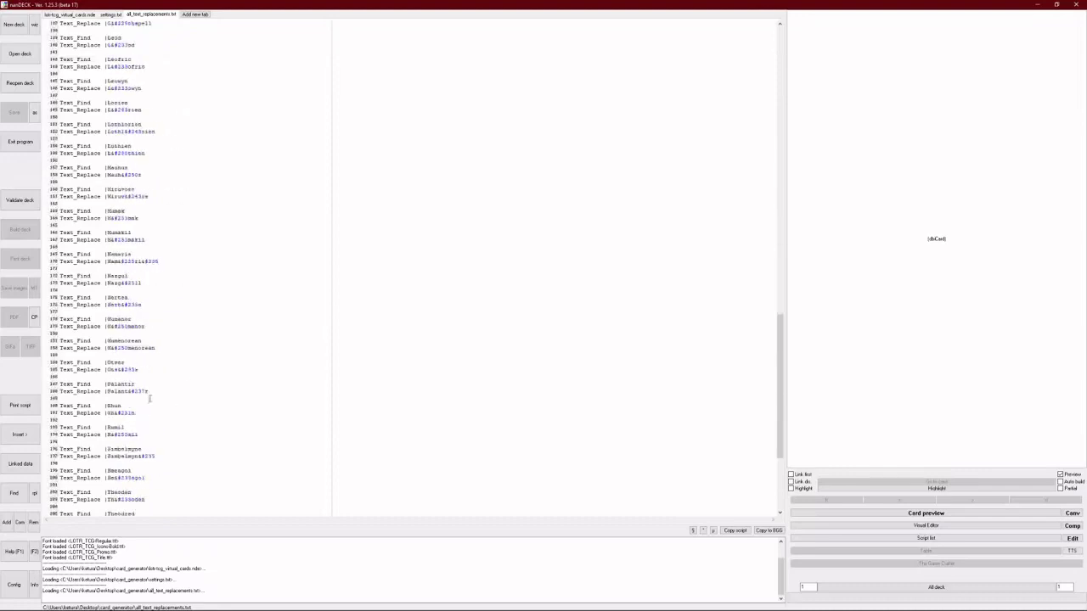
scroll(132, 428, up, 20)
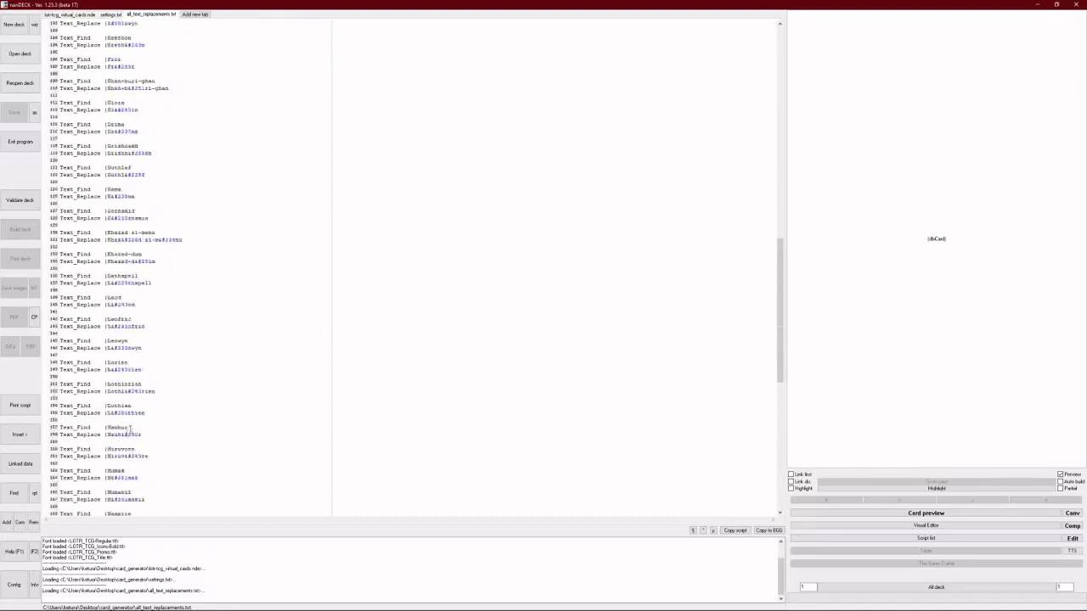
scroll(184, 295, up, 6)
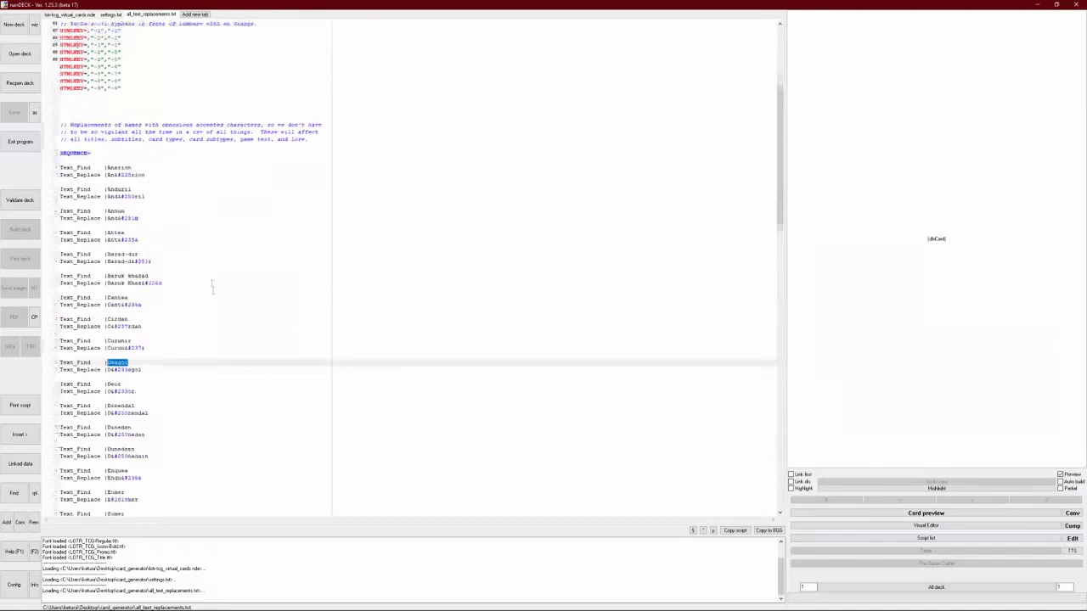
middle_click(146, 15)
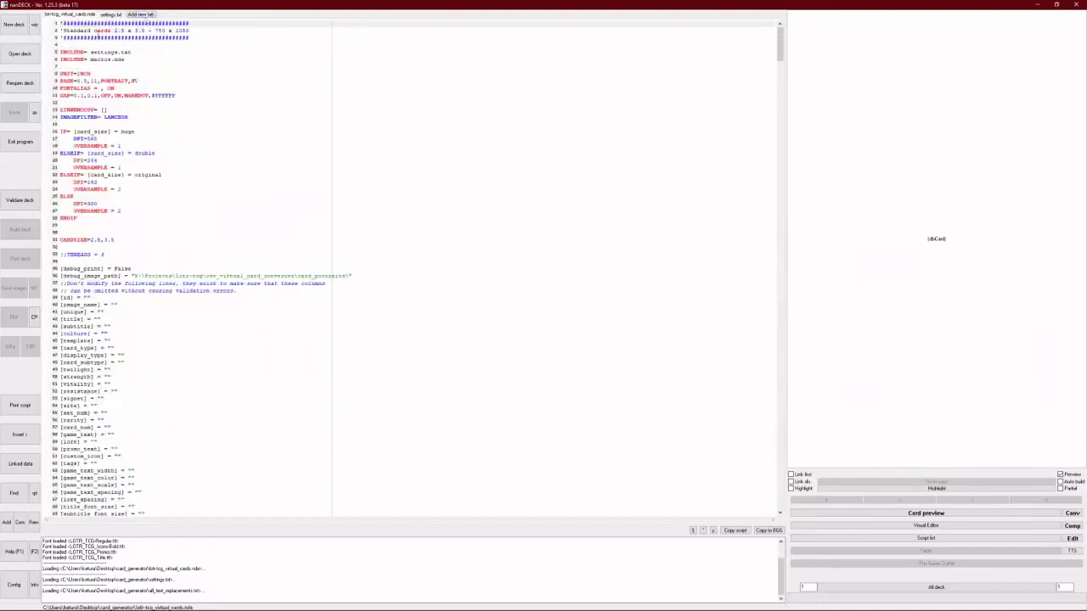
- Open game_text_replacements.txt and scroll through its keyword-bolding REPLACE rules
click(20, 54)
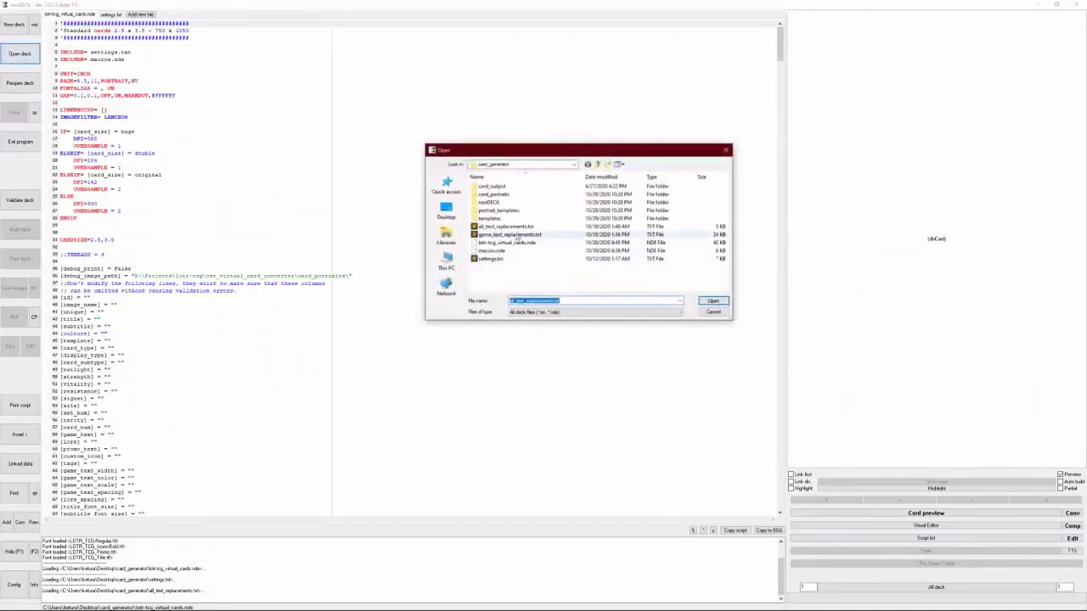
double_click(514, 236)
drag(782, 43, 785, 78)
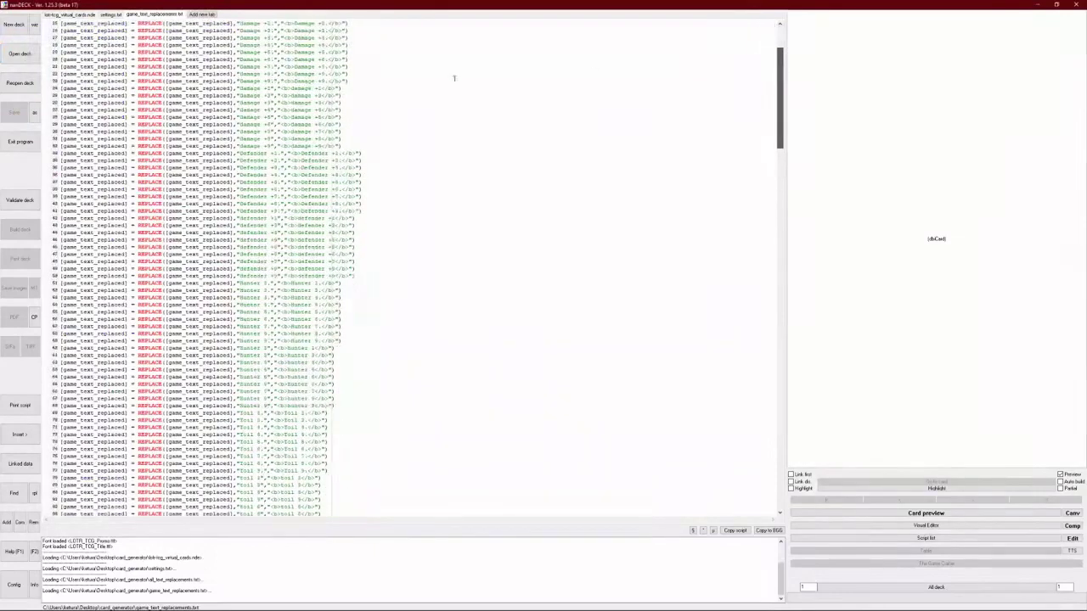
scroll(450, 76, down, 12)
scroll(496, 367, down, 20)
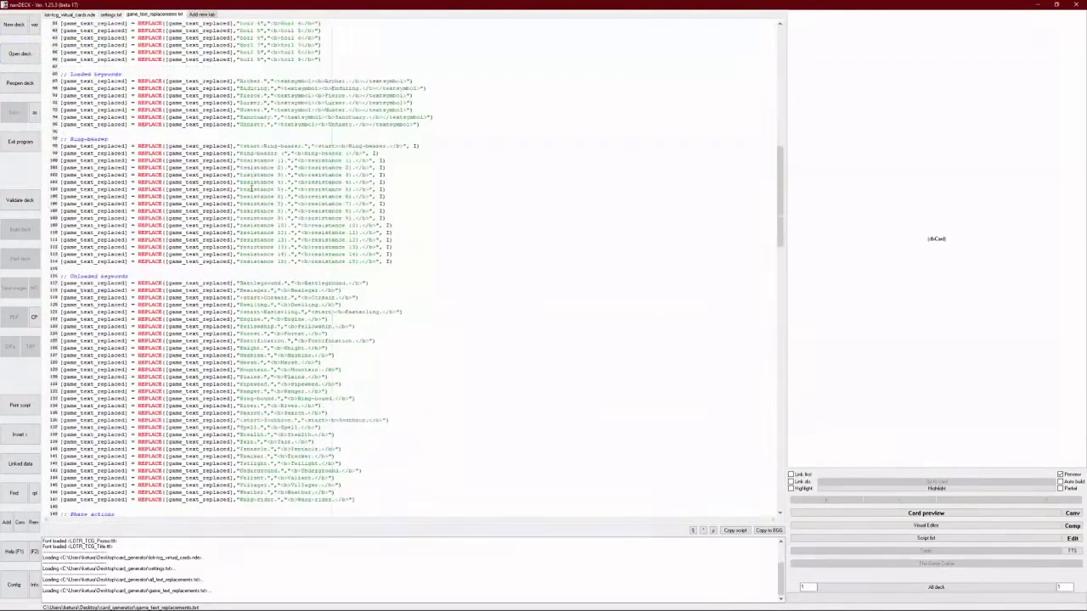
scroll(496, 366, down, 20)
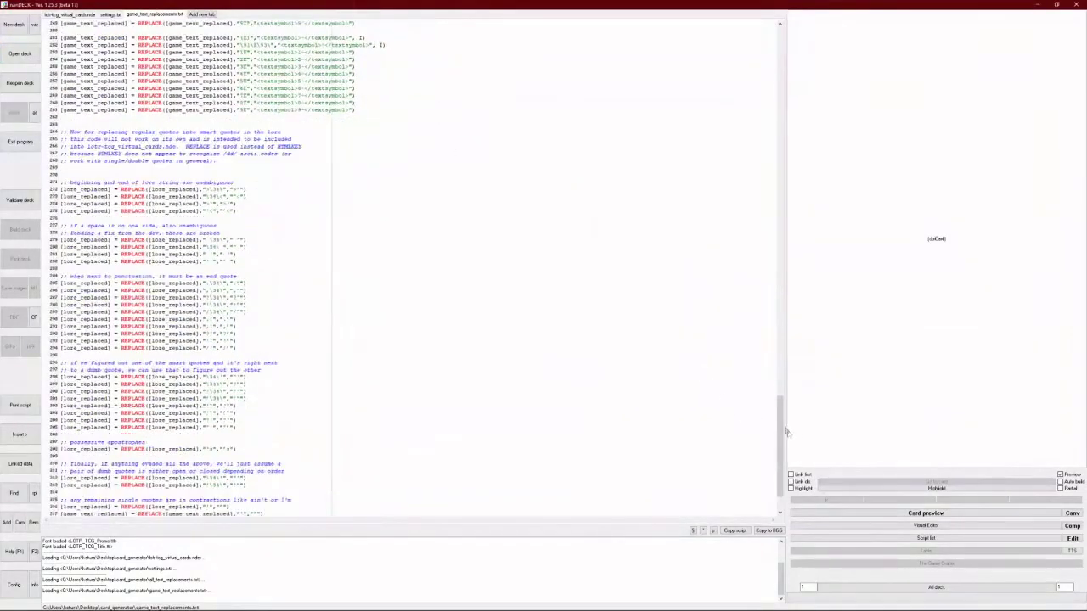
drag(786, 433, 805, 111)
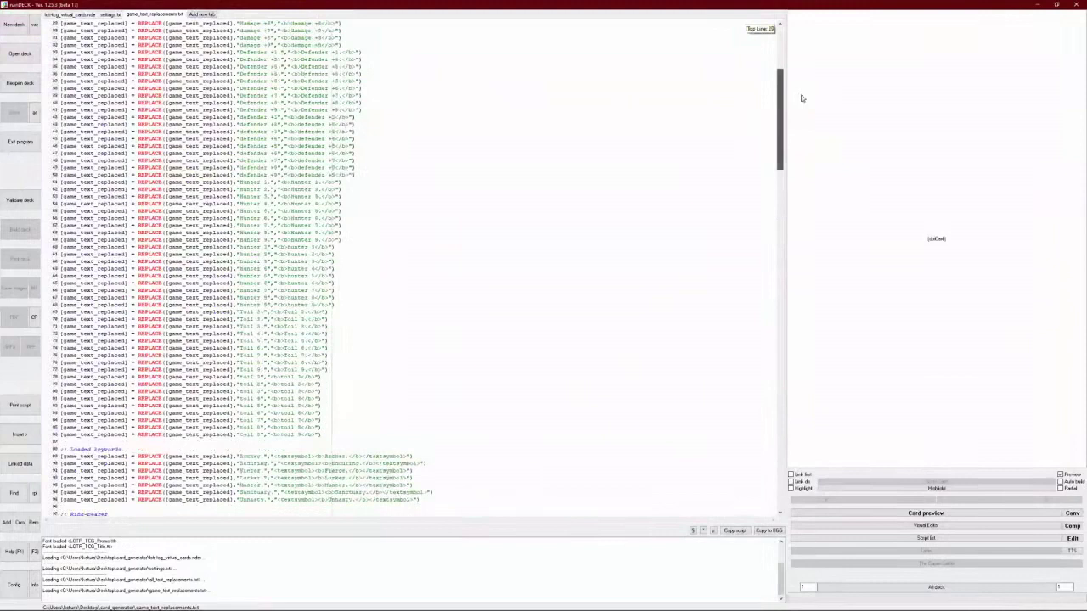
drag(801, 99, 794, 92)
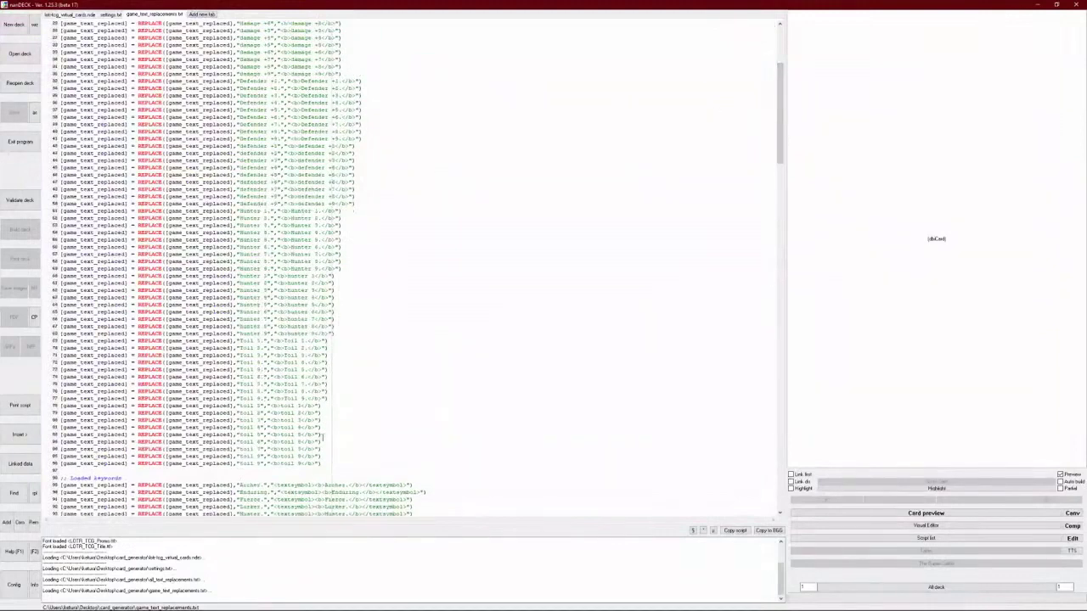
scroll(322, 436, down, 7)
- Delete the toil 9 replacement line, undo it, and return to the lotr-tcg_virtual_cards.nde script
drag(321, 311, 22, 316)
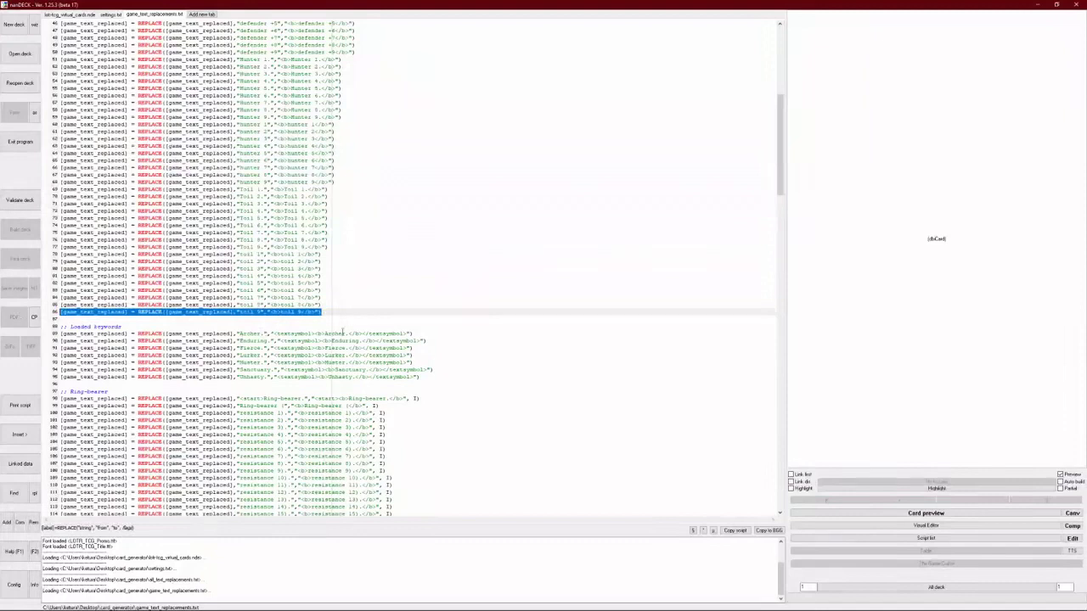
key(Delete)
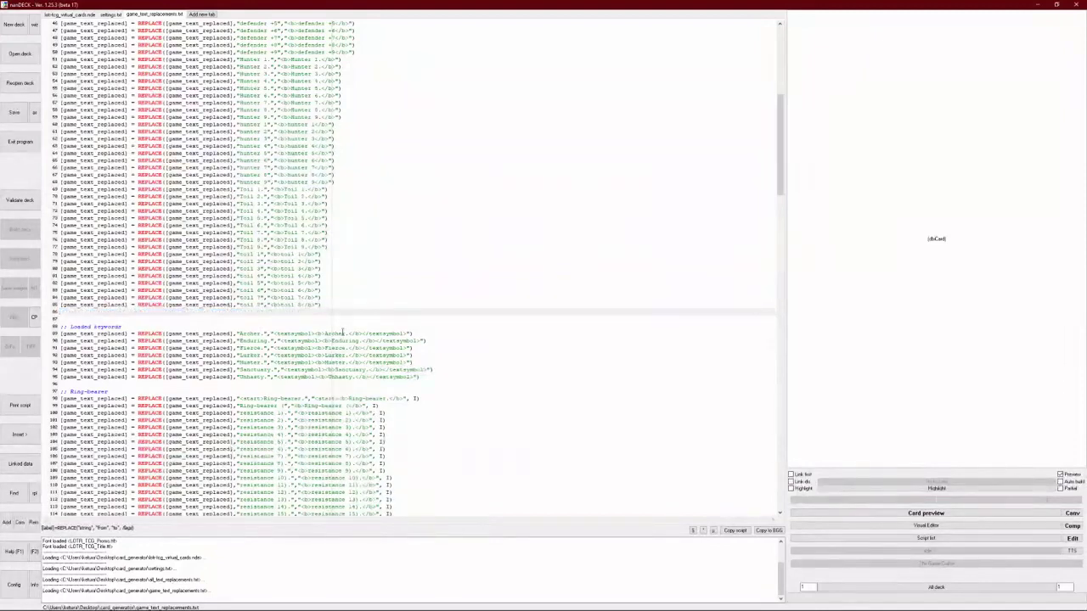
key(ctrl+z)
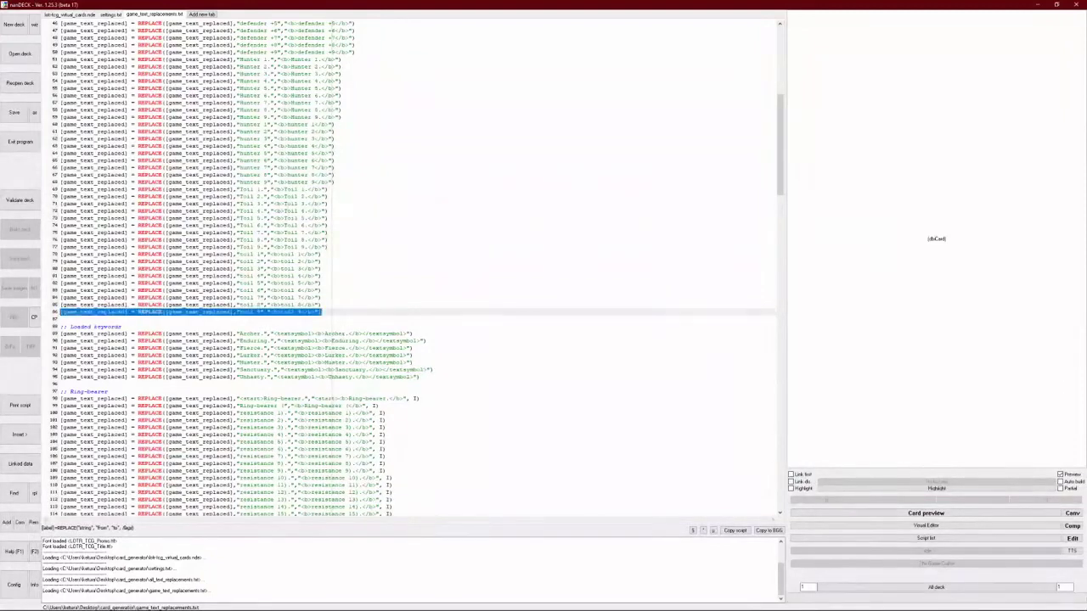
click(589, 152)
click(65, 16)
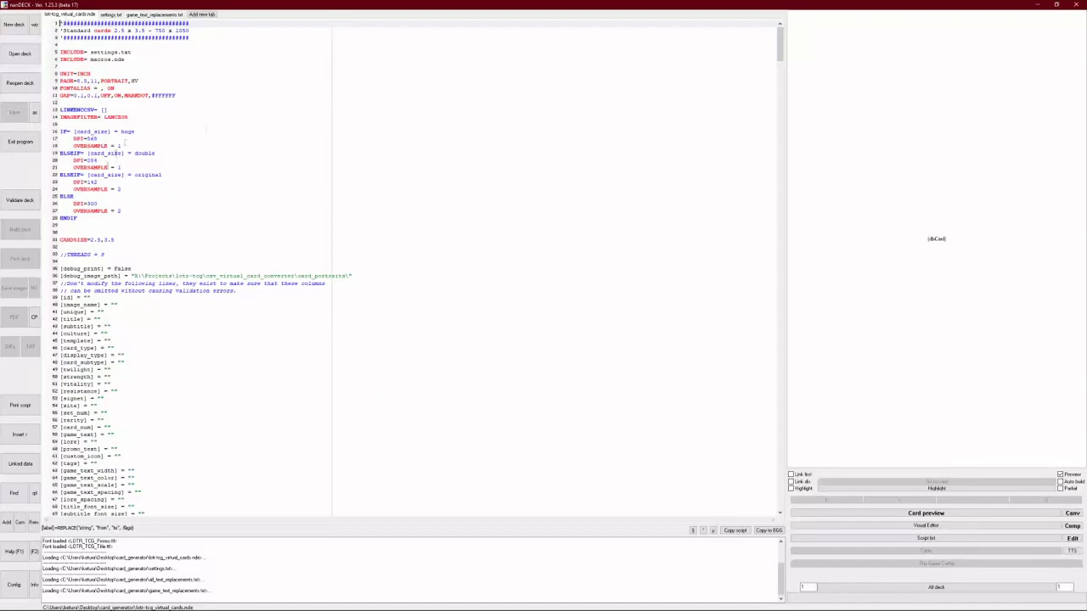
- Validate and build the deck, then flip the preview from Steel is Steel to Aragorn, Elessar Telcontar
click(19, 202)
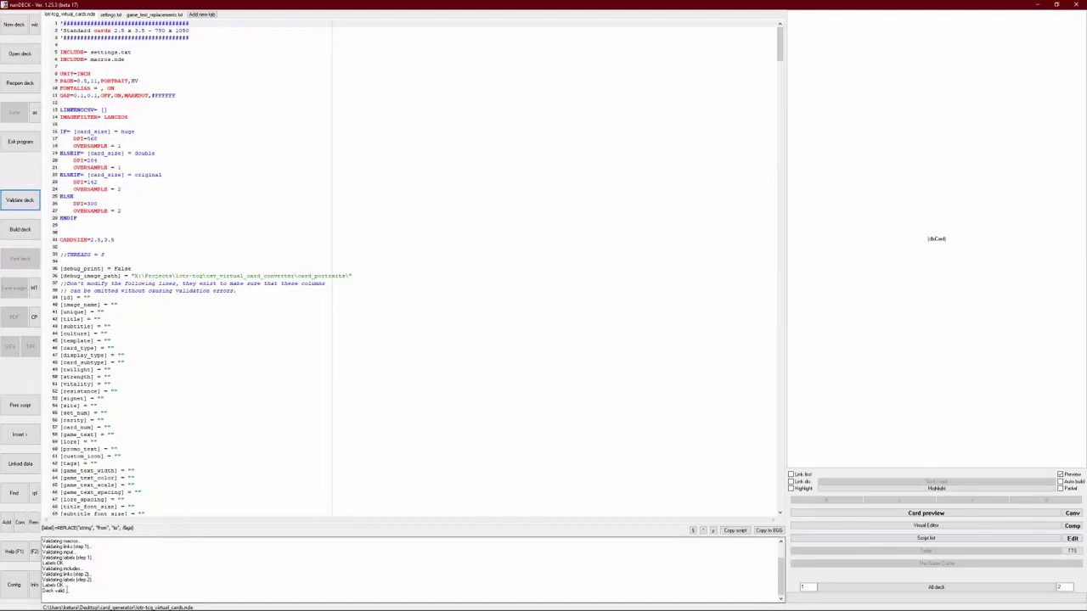
drag(68, 590, 44, 590)
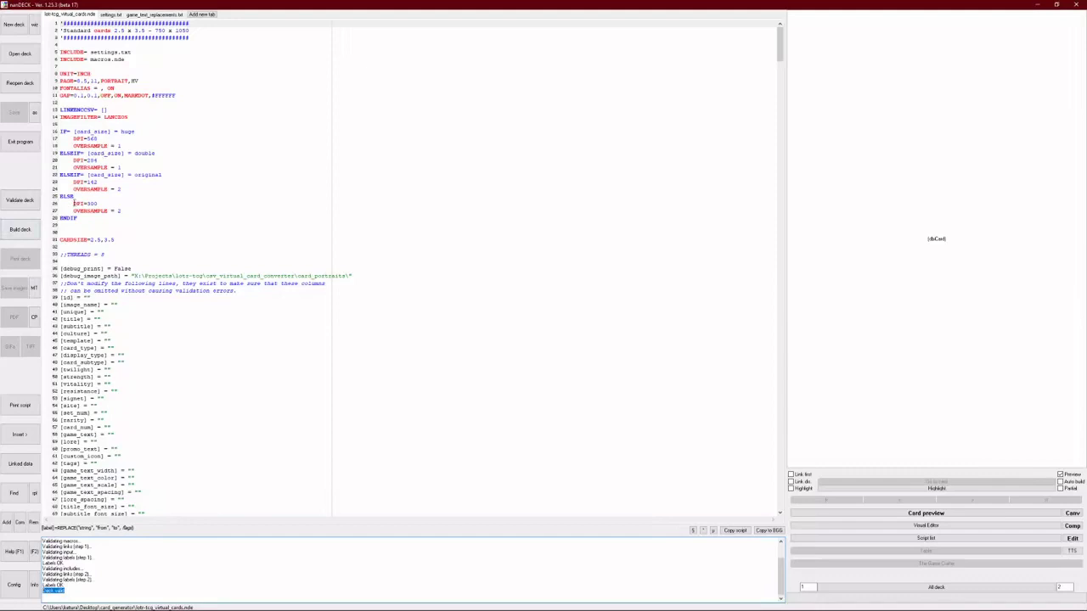
click(20, 229)
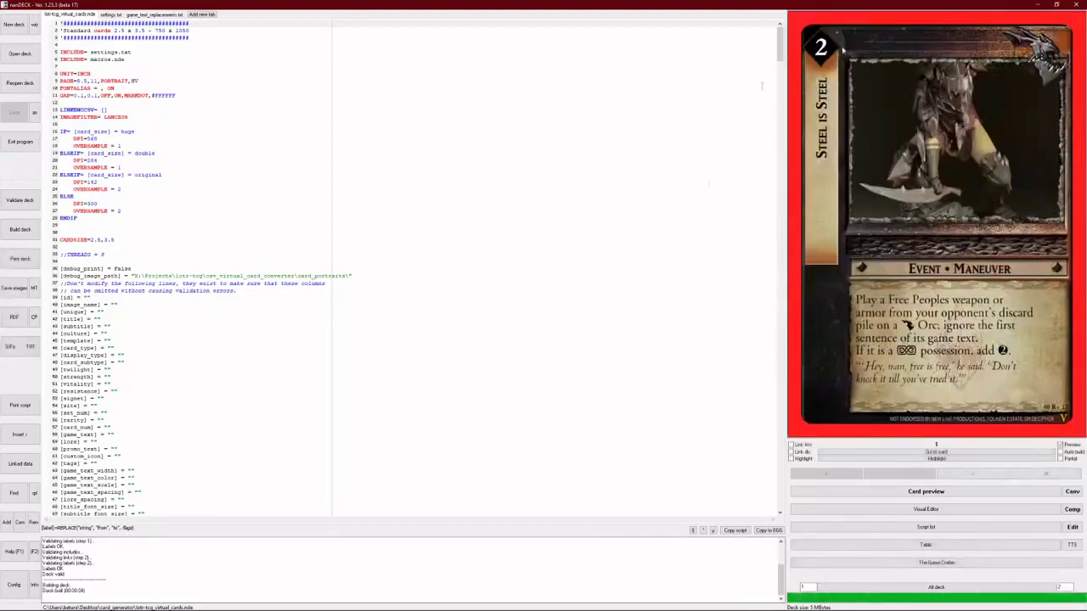
click(964, 471)
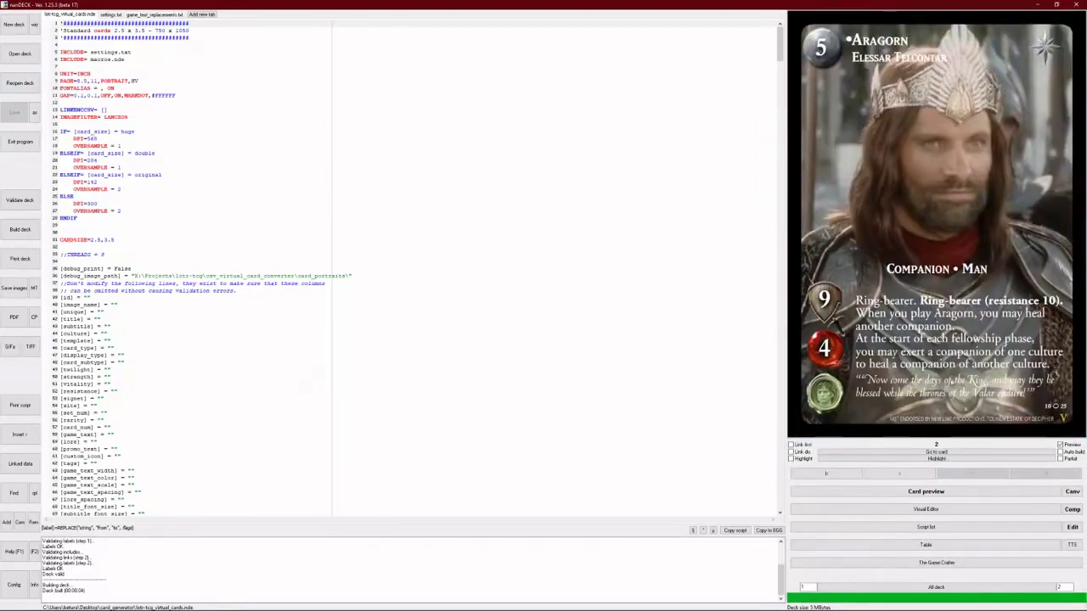
drag(915, 469, 968, 477)
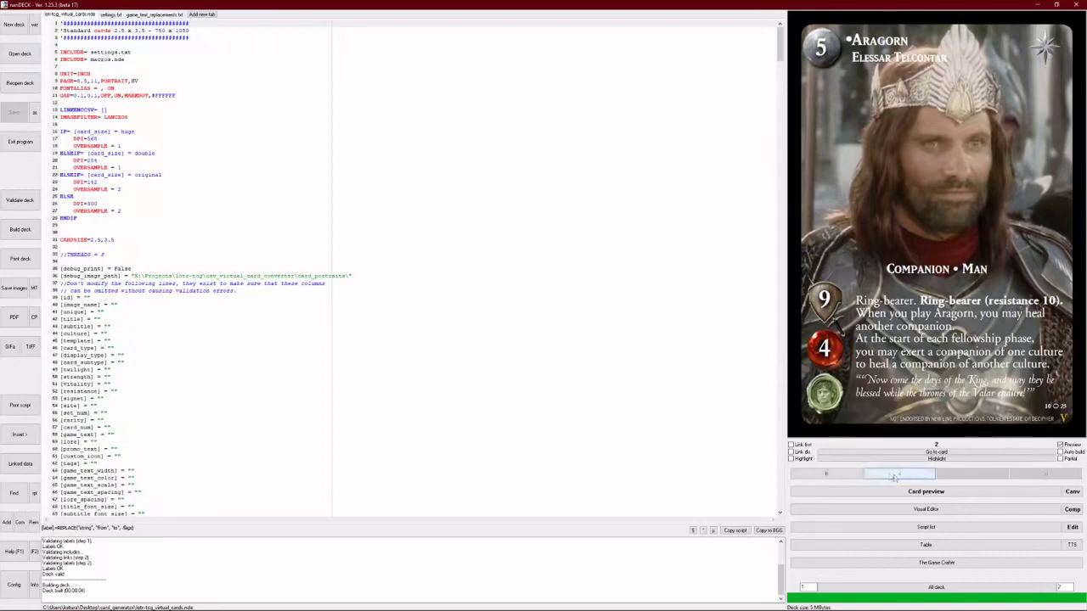
- Open the Aragorn card in a separate preview window, enlarge it, browse to Steel is Steel, then close it
click(907, 497)
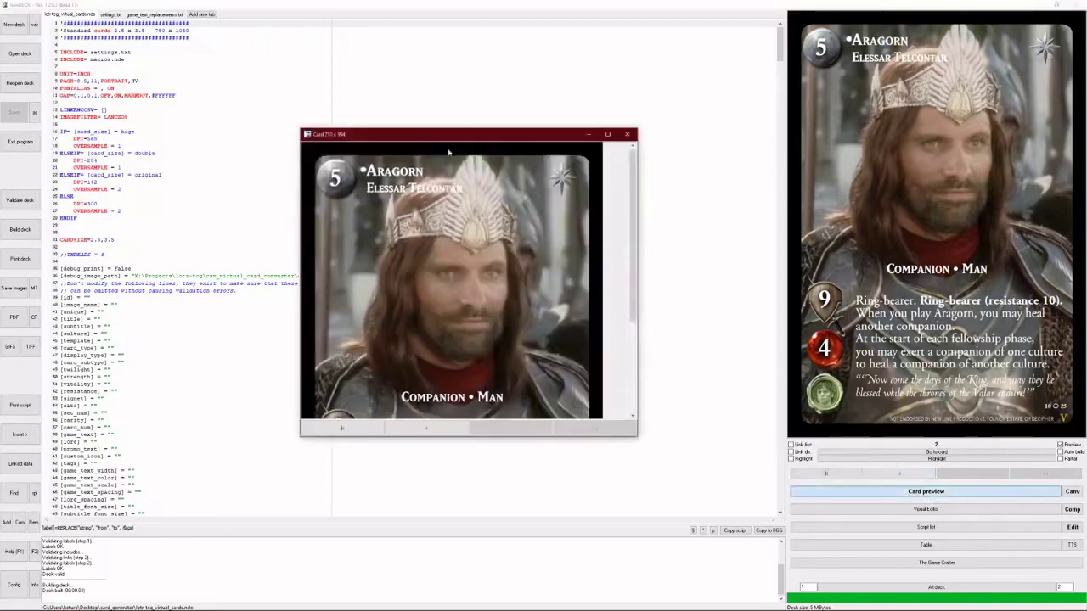
drag(443, 136, 392, 63)
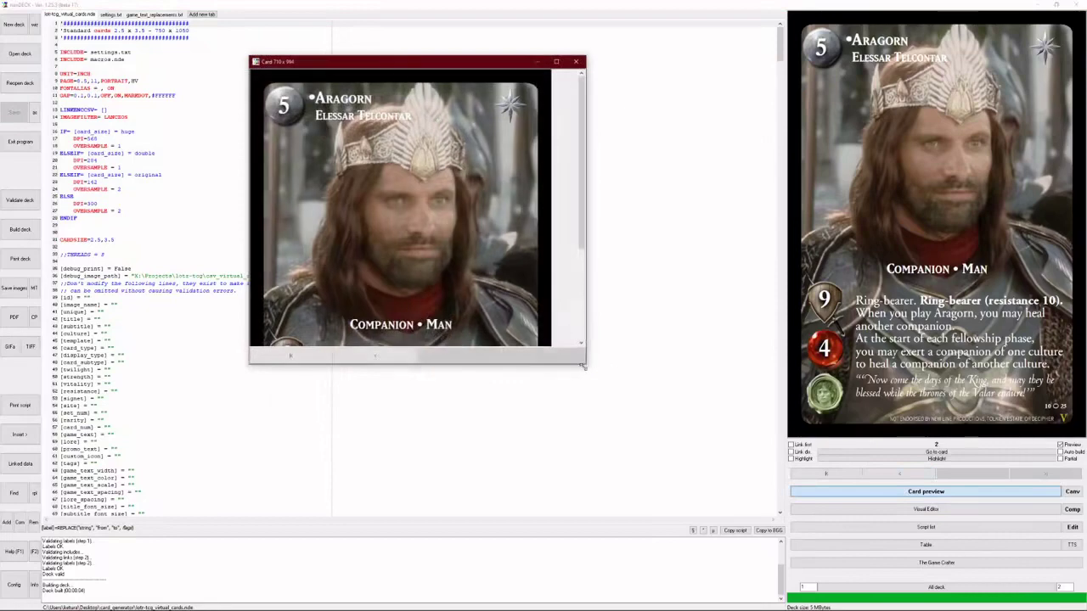
drag(582, 366, 613, 554)
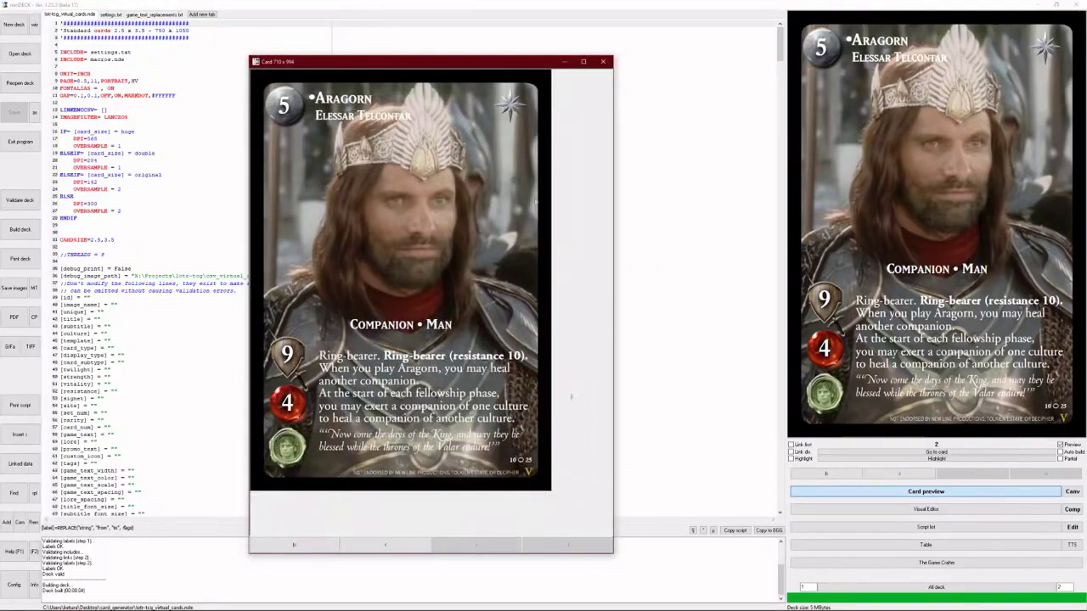
drag(400, 63, 415, 92)
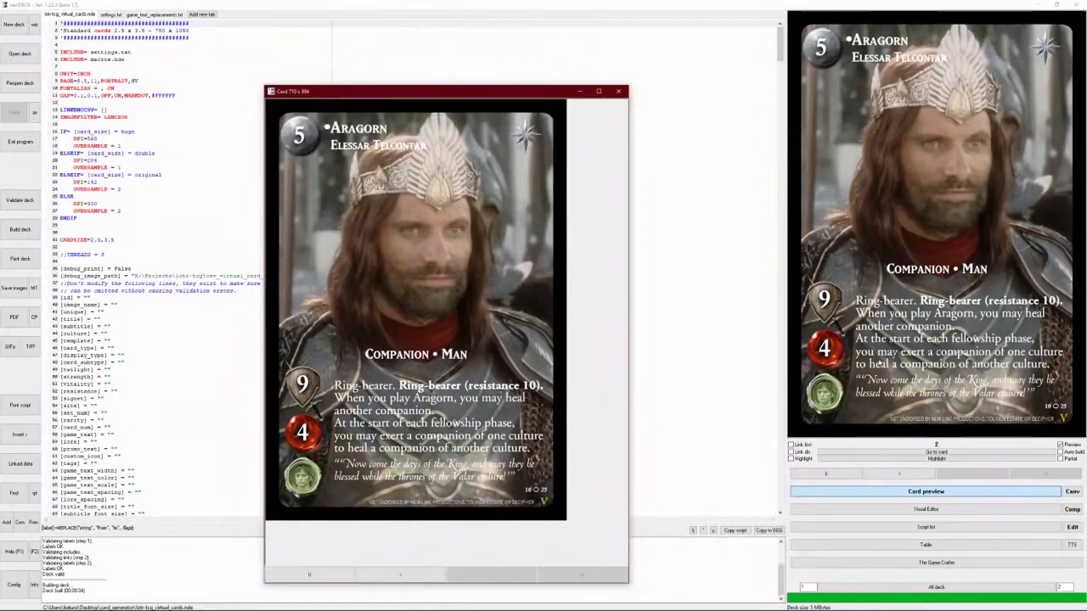
click(911, 476)
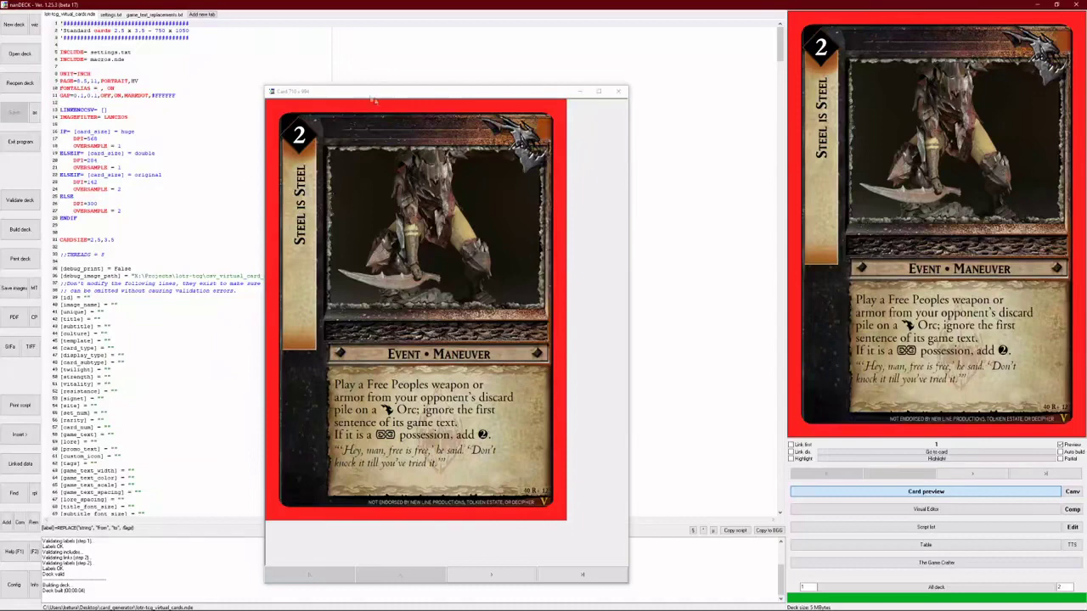
drag(372, 99, 348, 45)
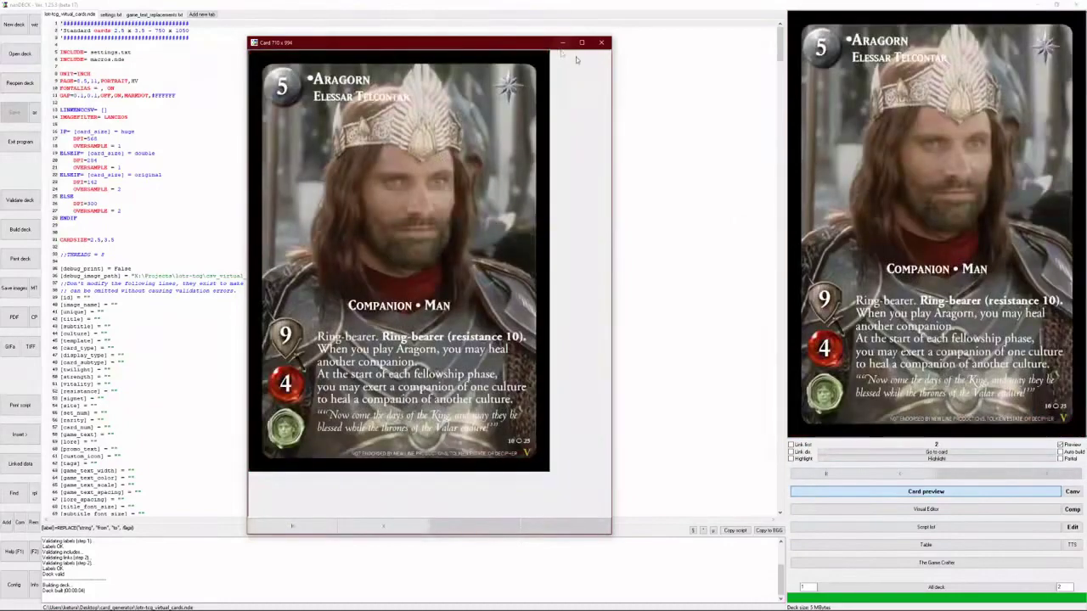
click(600, 43)
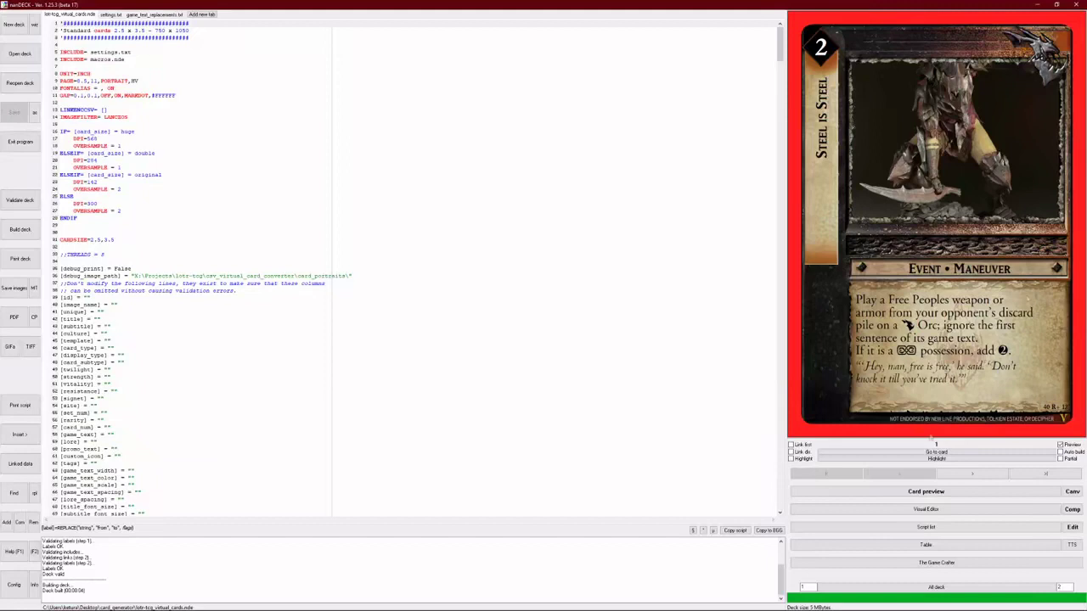
- Rebuild the deck with F9, showing the Aragorn card in the preview pane
key(F9)
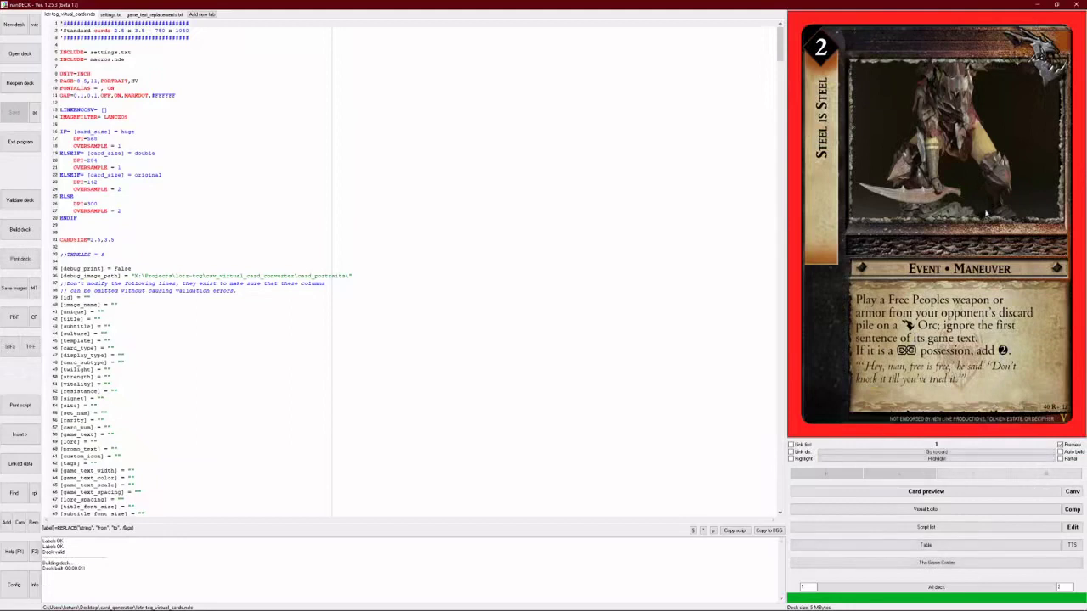
click(960, 476)
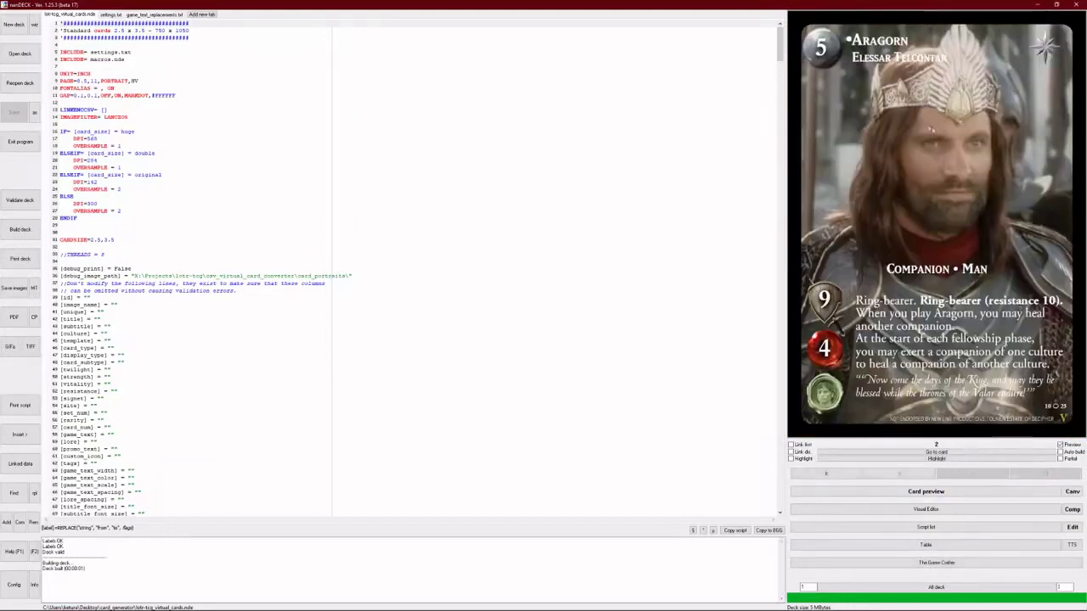
key(F9)
- Minimize nanDECK, move up to the card_generator folder, and open cards.ods in LibreOffice Calc
click(1037, 5)
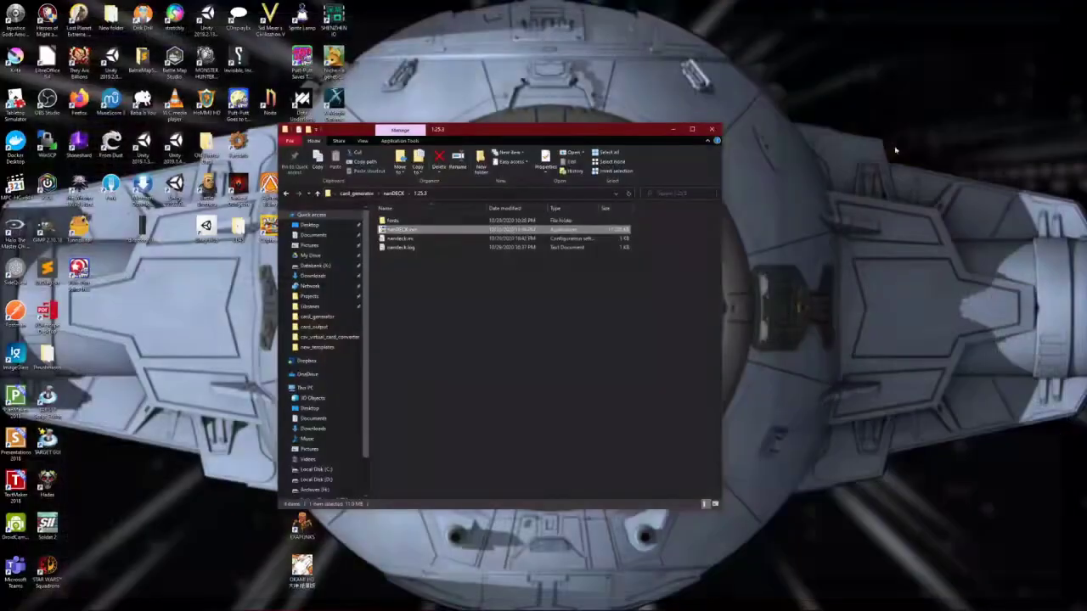
key(alt+Up)
key(alt+Up)
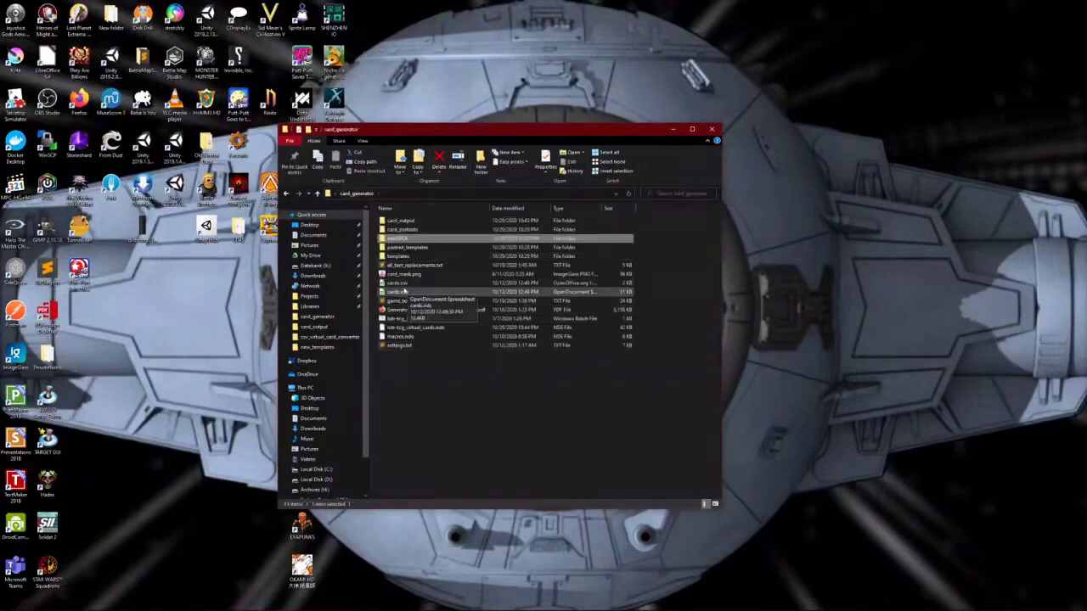
click(401, 284)
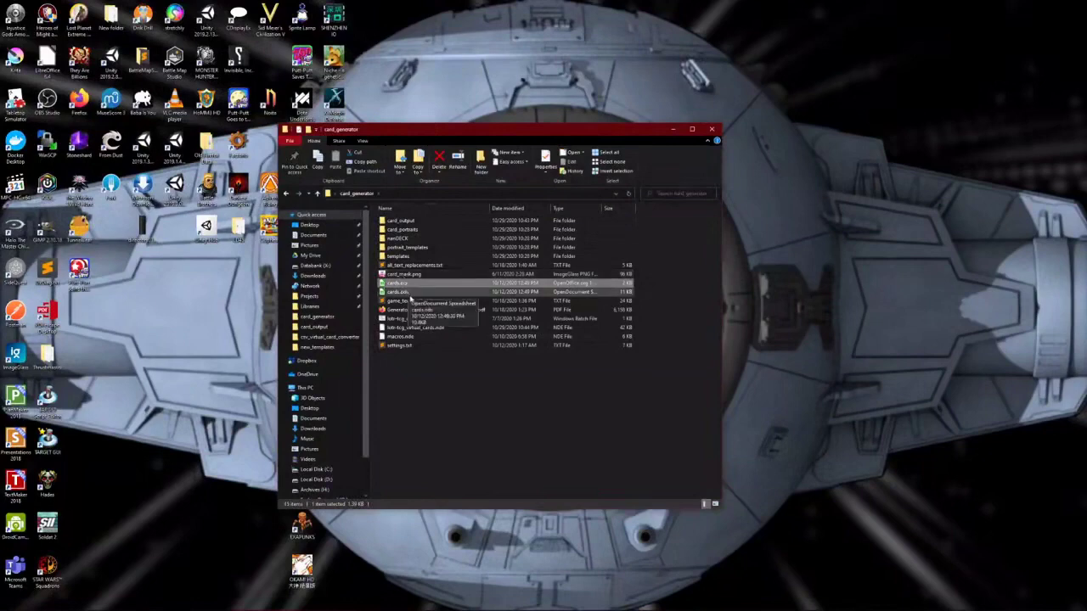
click(405, 292)
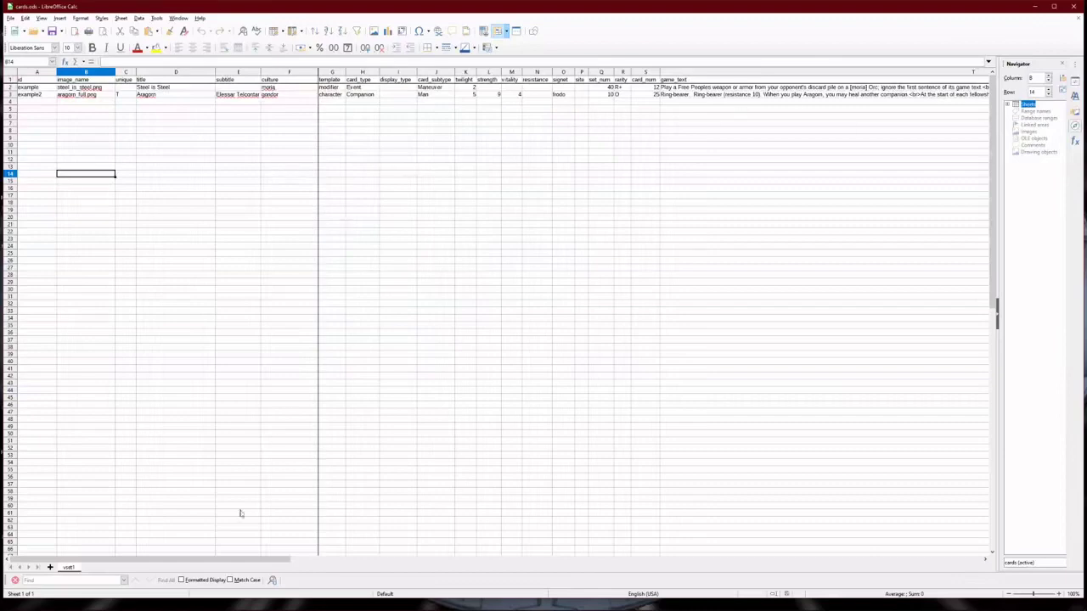
- Review the two card rows in cards.ods, including Aragorn's title in D3
click(171, 93)
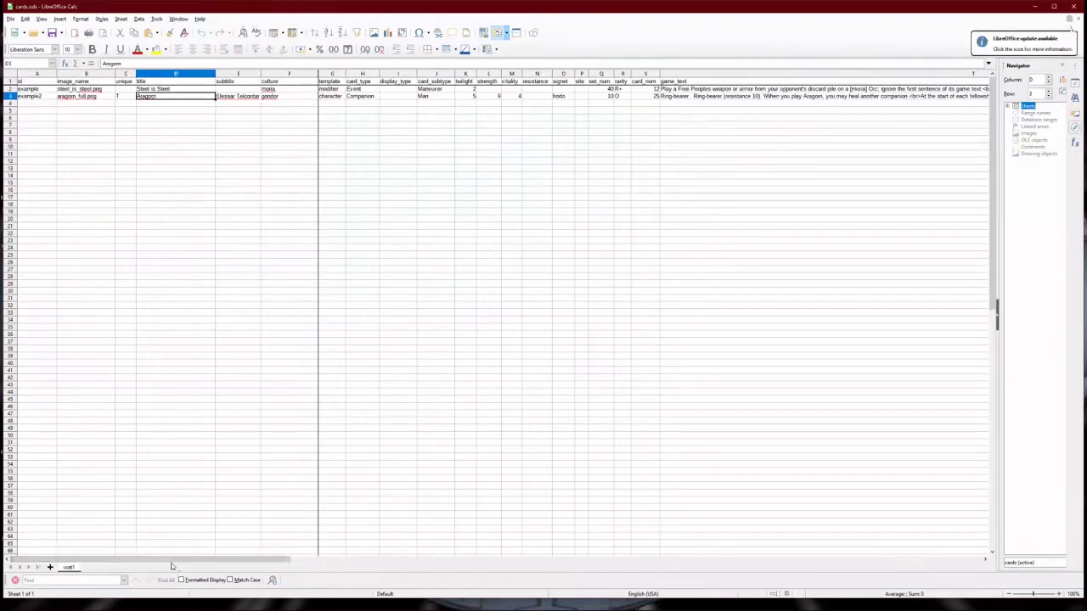
drag(170, 565, 481, 437)
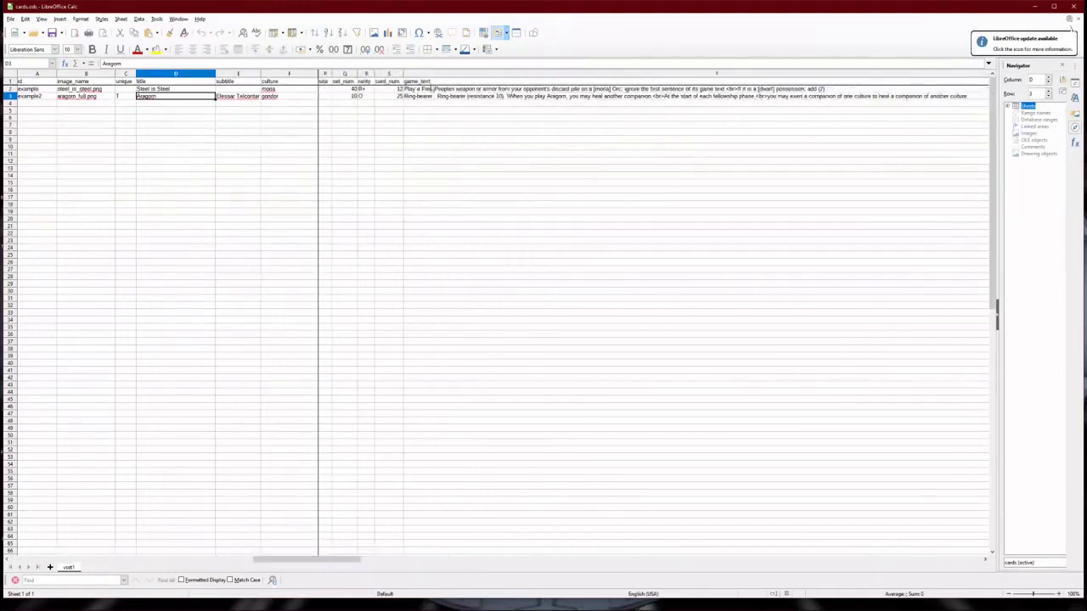
drag(301, 558, 36, 530)
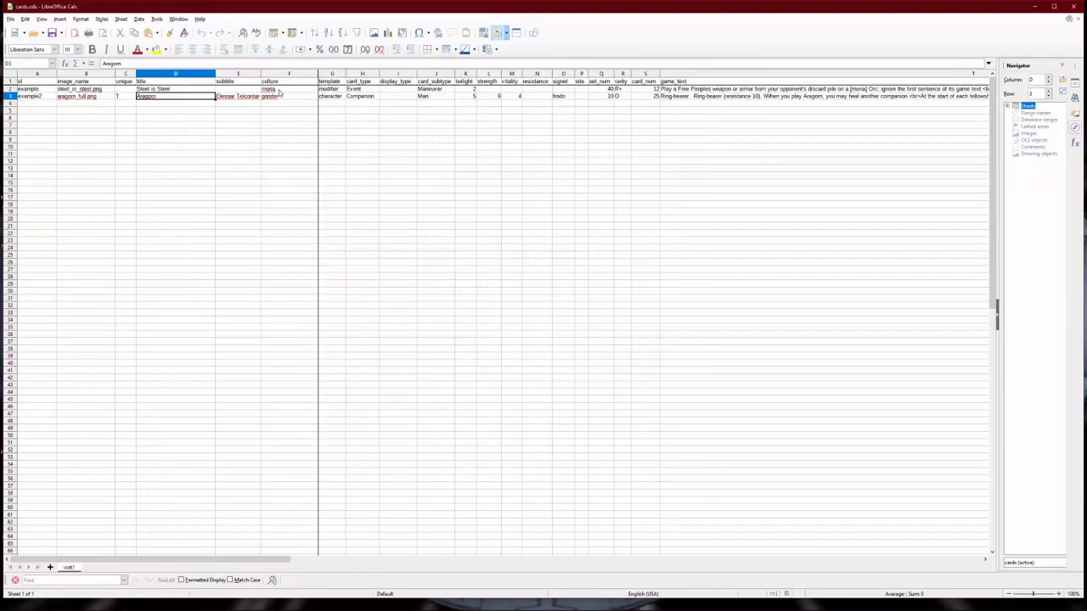
- Change Steel is Steel's culture in F2 from moria to elven and return to nanDECK
click(278, 90)
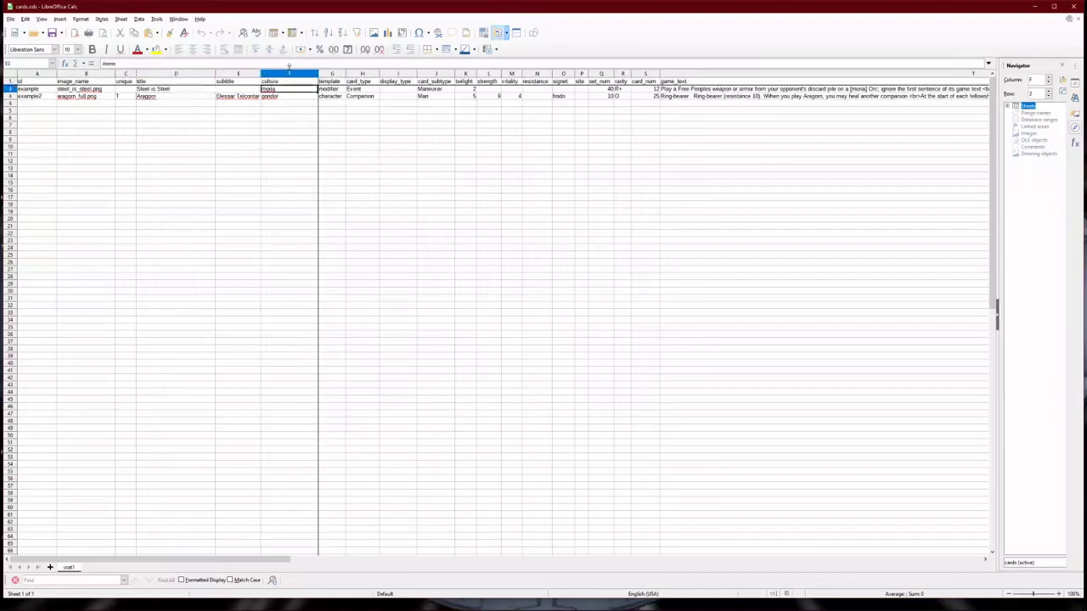
text(elven)
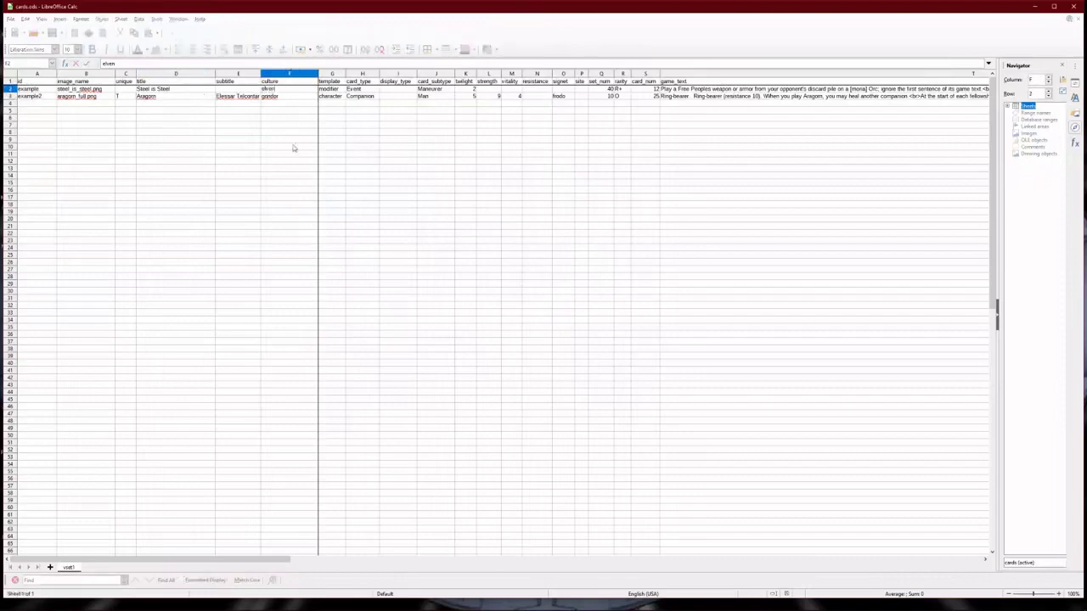
key(Return)
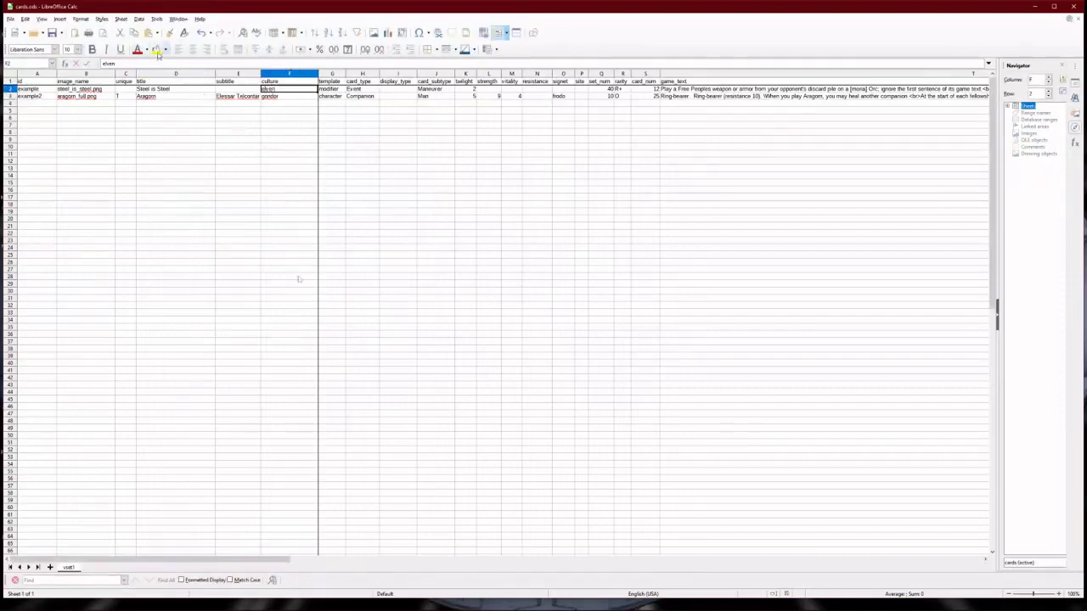
mouse_move(688, 599)
click(874, 602)
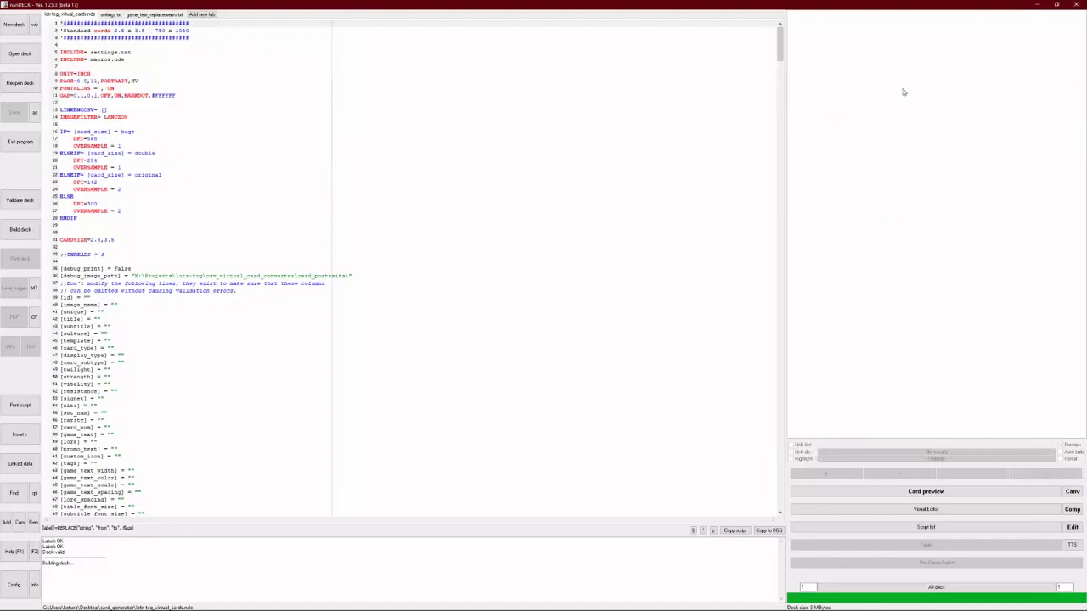
- Save a Text CSV copy of the sheet over cards.csv, then bring nanDECK back to the front
click(1038, 4)
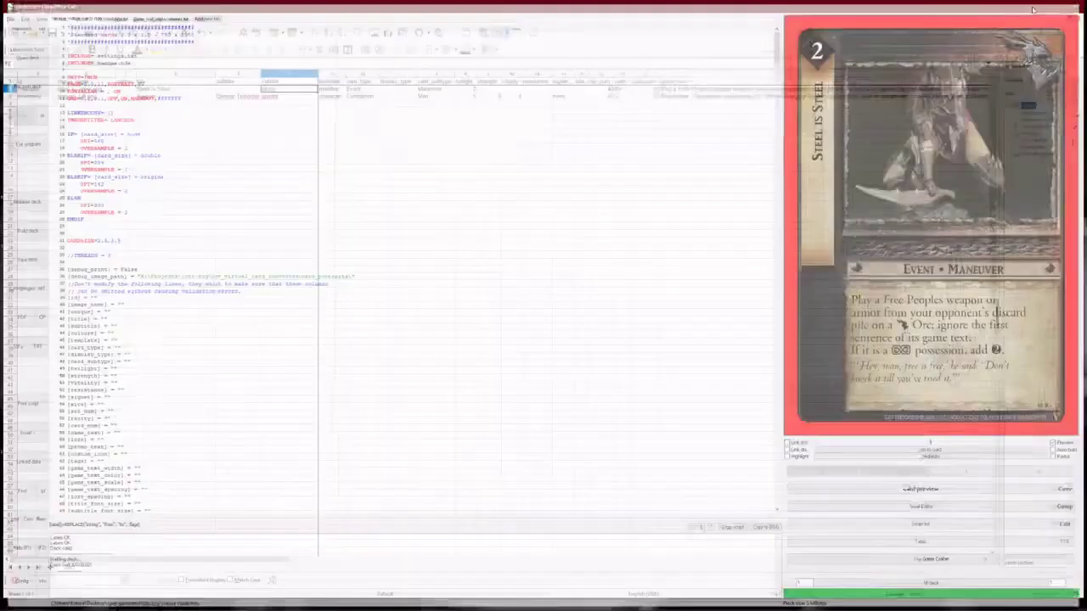
click(12, 18)
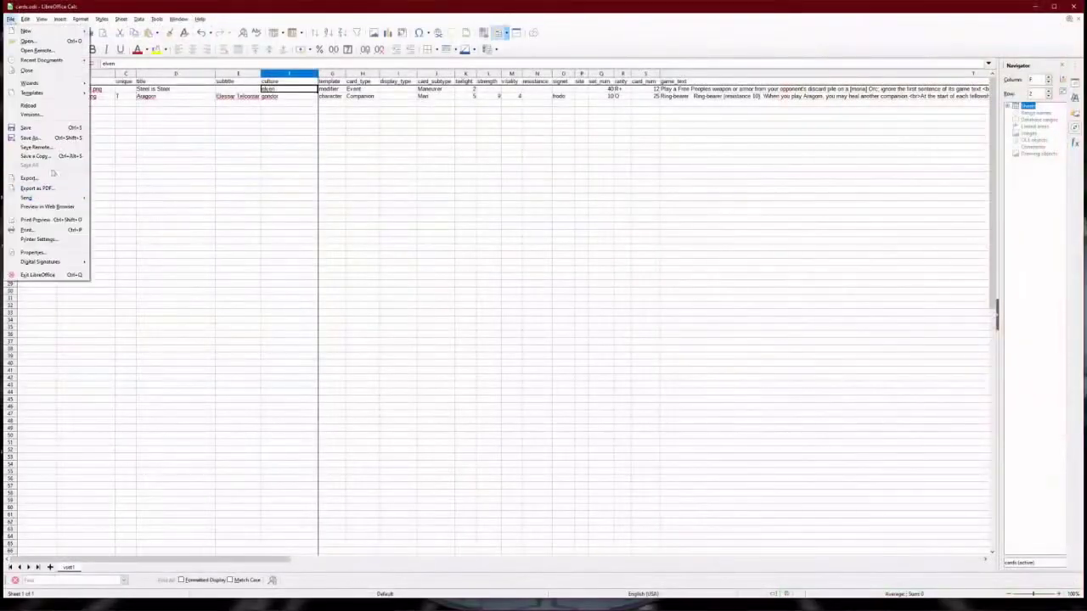
click(47, 155)
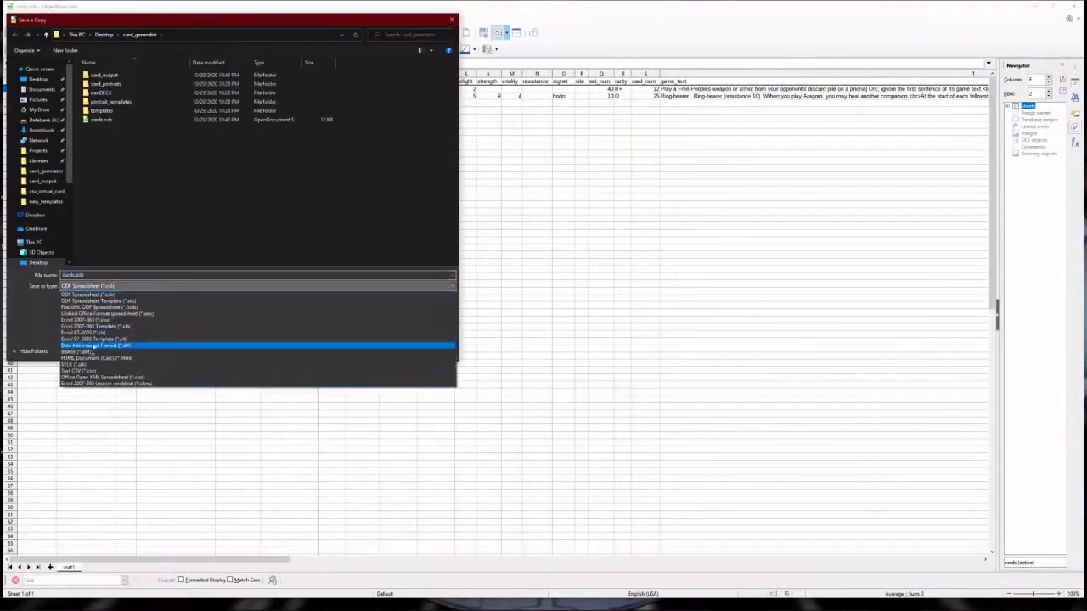
click(85, 370)
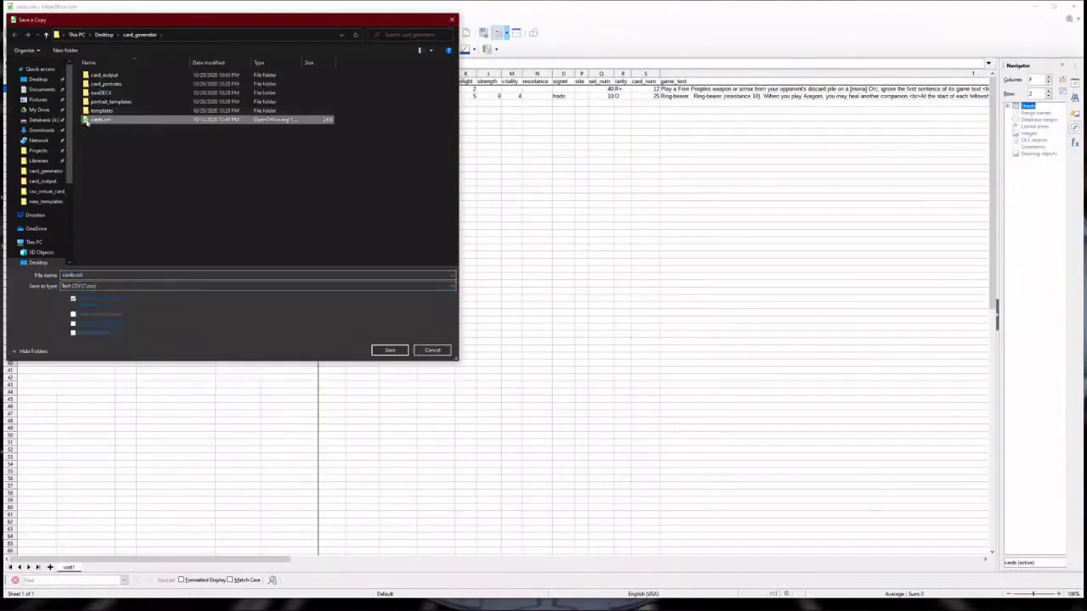
click(389, 350)
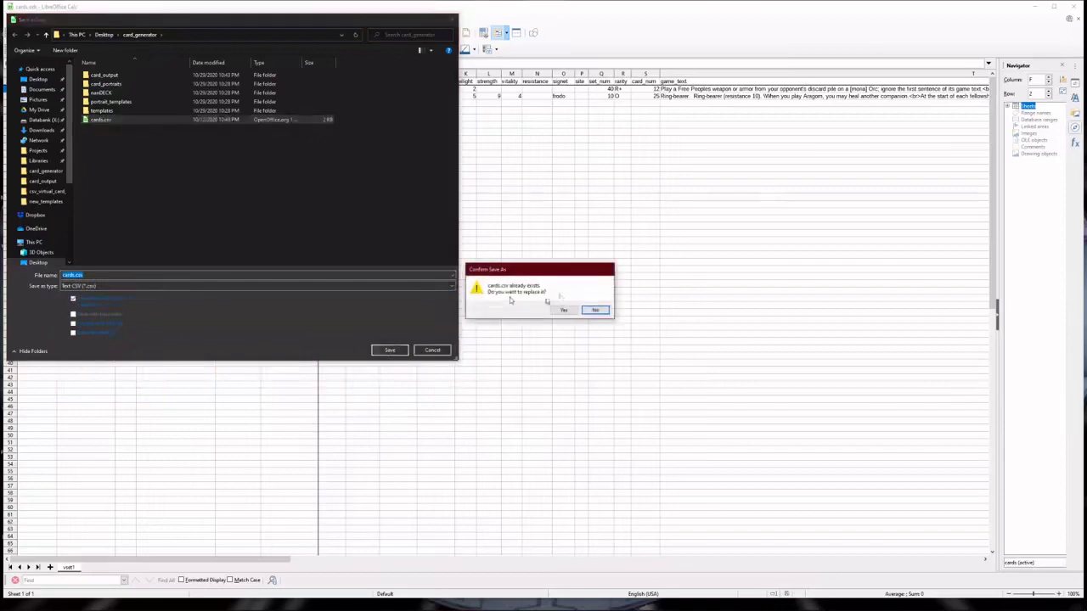
click(563, 311)
click(563, 349)
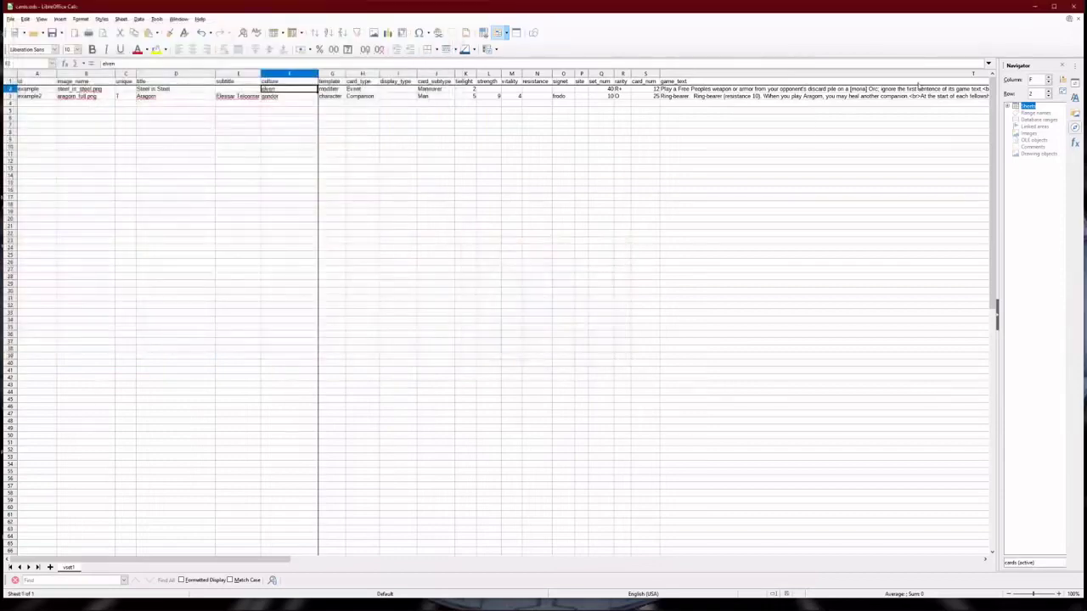
click(1034, 7)
click(875, 602)
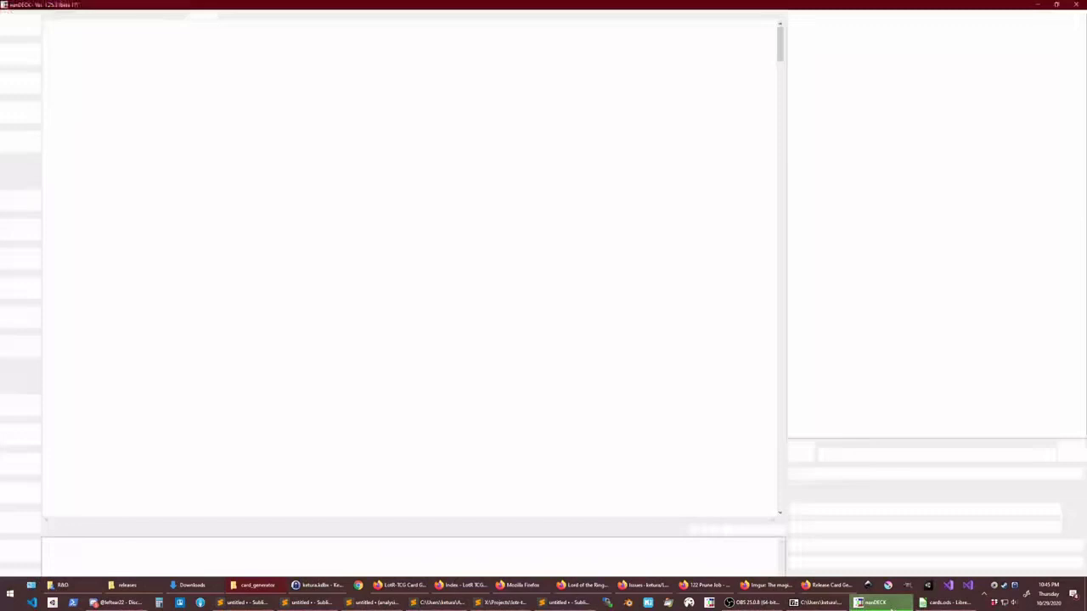
- Rebuild the deck with F5 and compare the blue elven Steel is Steel frame against cards.ods
key(F5)
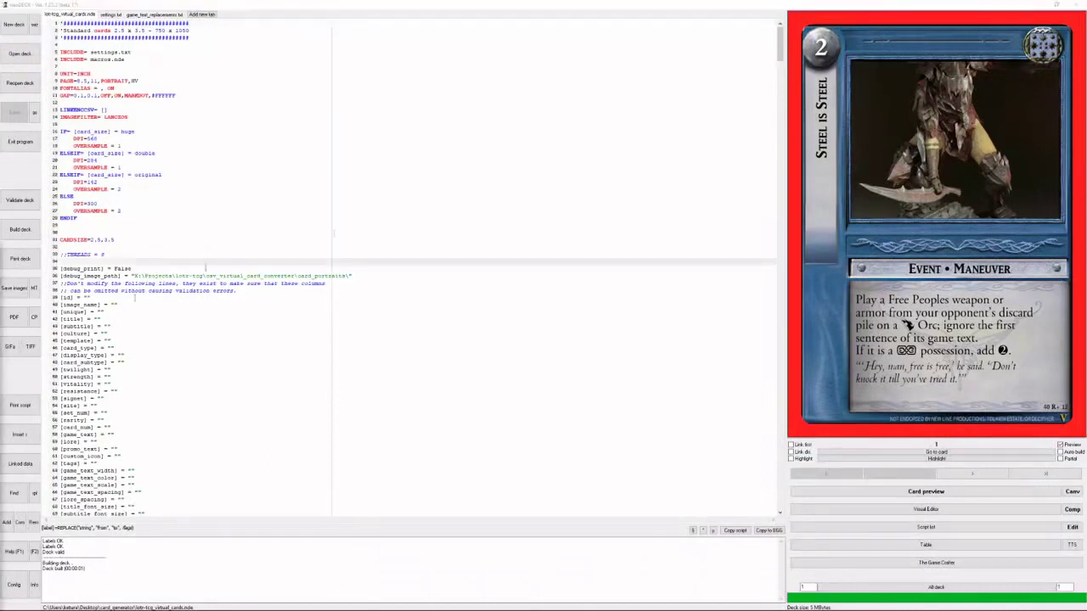
mouse_move(820, 604)
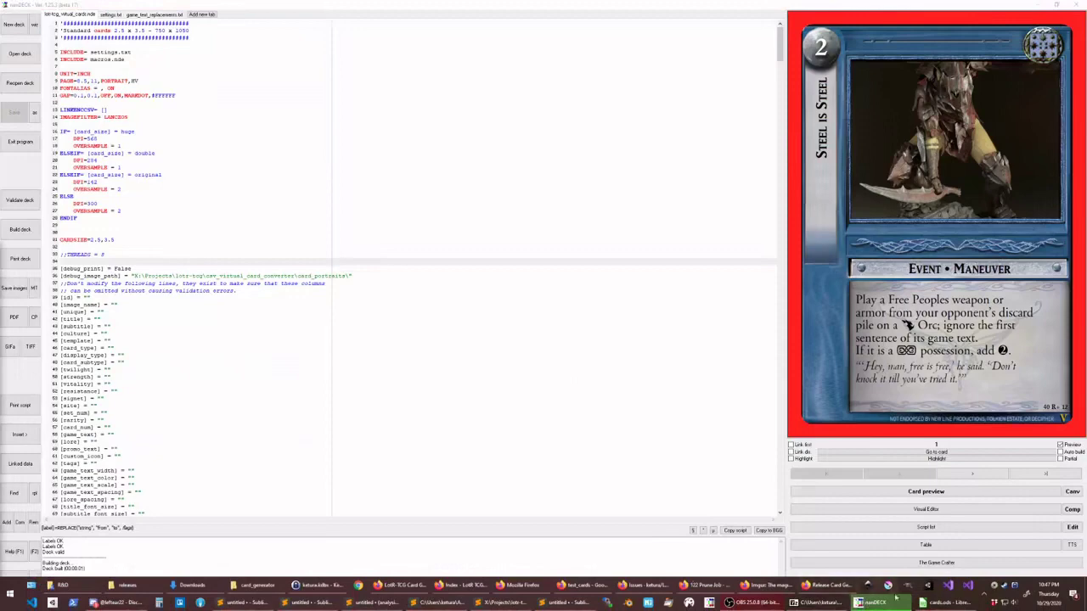
click(939, 605)
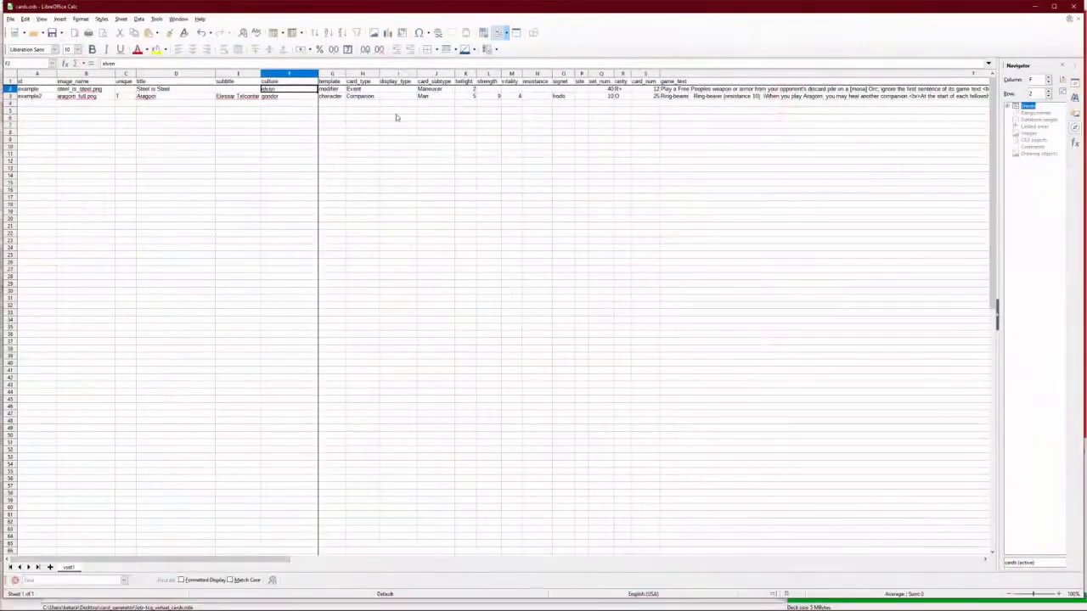
click(1032, 7)
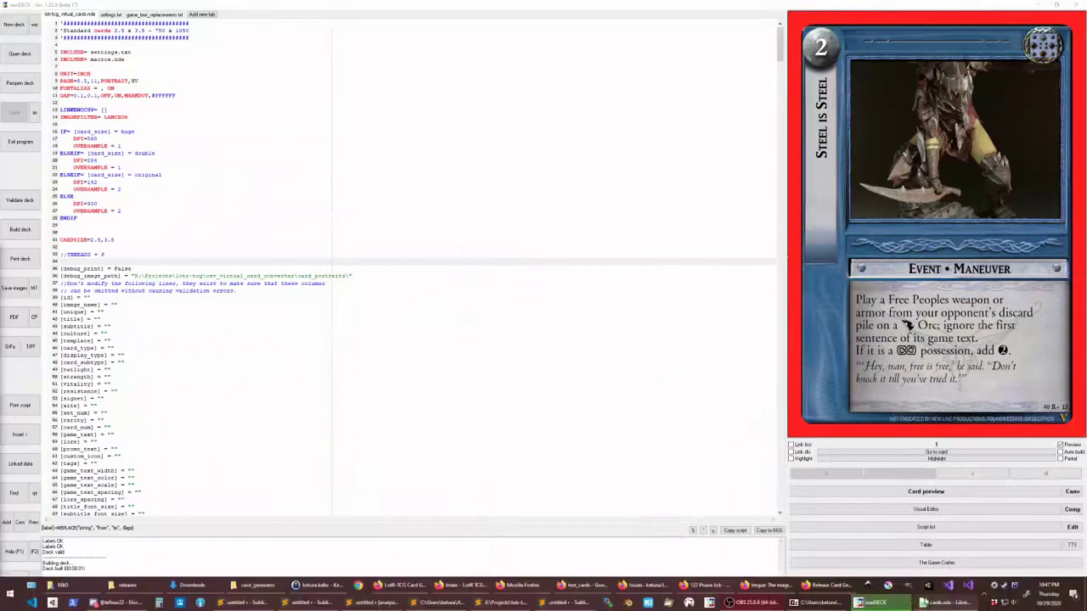
click(939, 603)
click(939, 603)
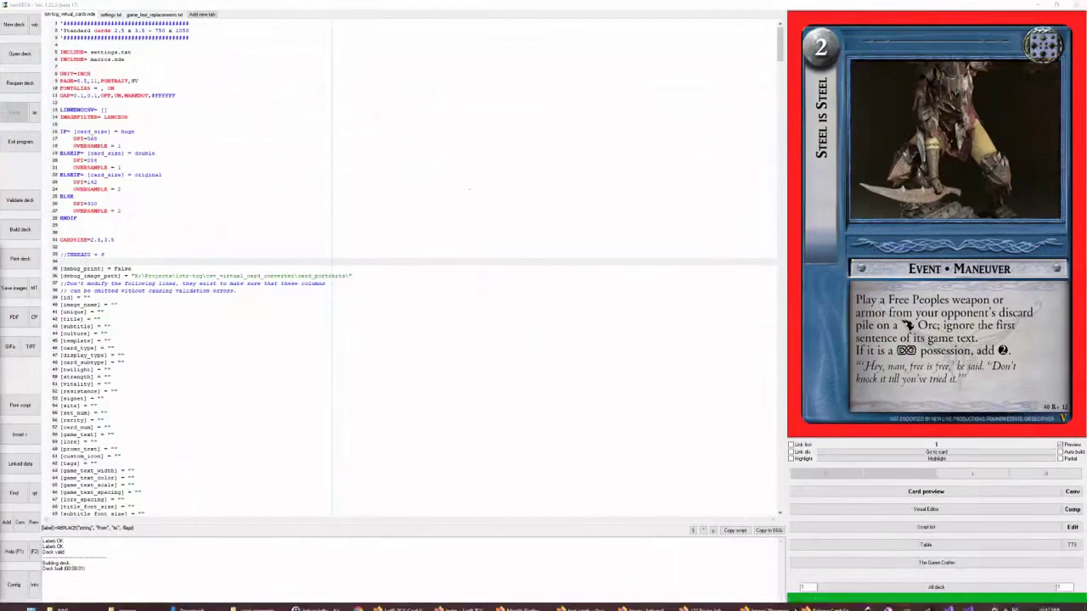
- Open the test_cards Google Sheet, select its ID in the web address, then minimize the browser
click(828, 588)
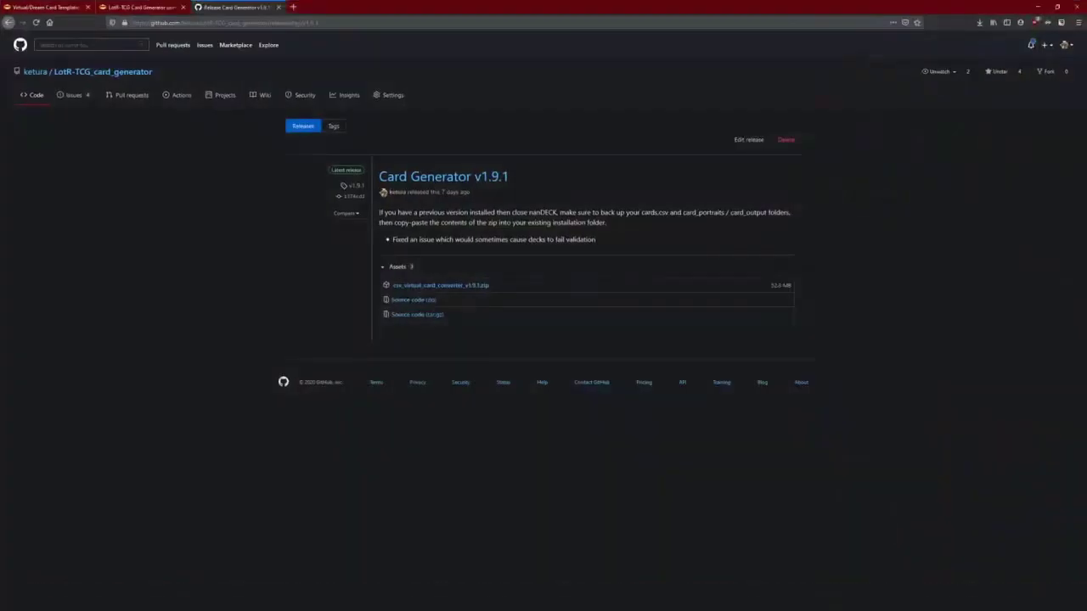
click(293, 7)
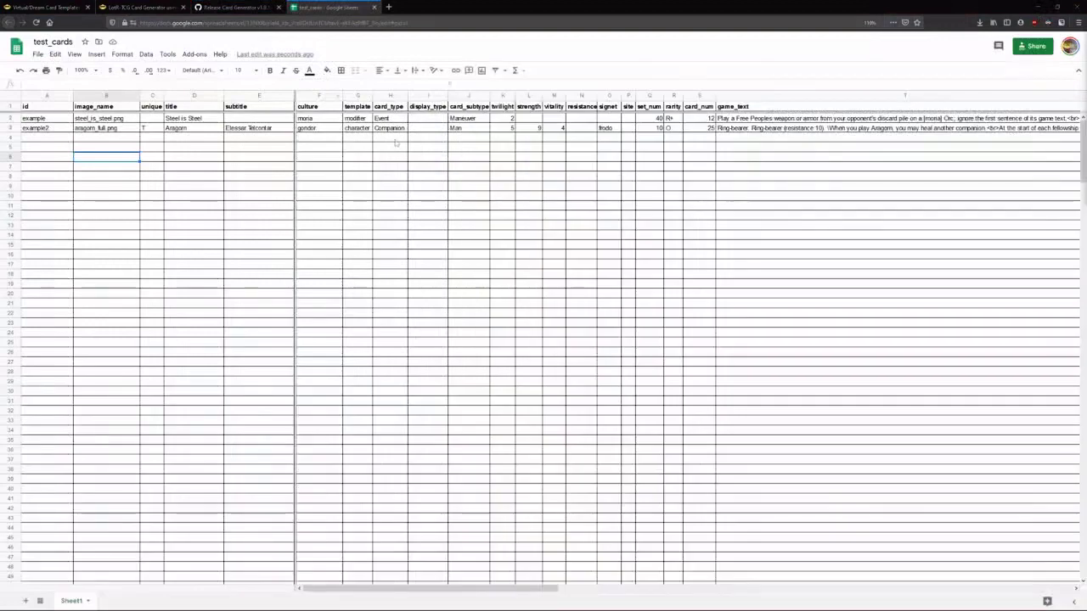
mouse_move(333, 590)
mouse_down()
mouse_move(534, 590)
mouse_move(345, 591)
mouse_move(263, 605)
mouse_move(799, 605)
mouse_move(330, 605)
mouse_up()
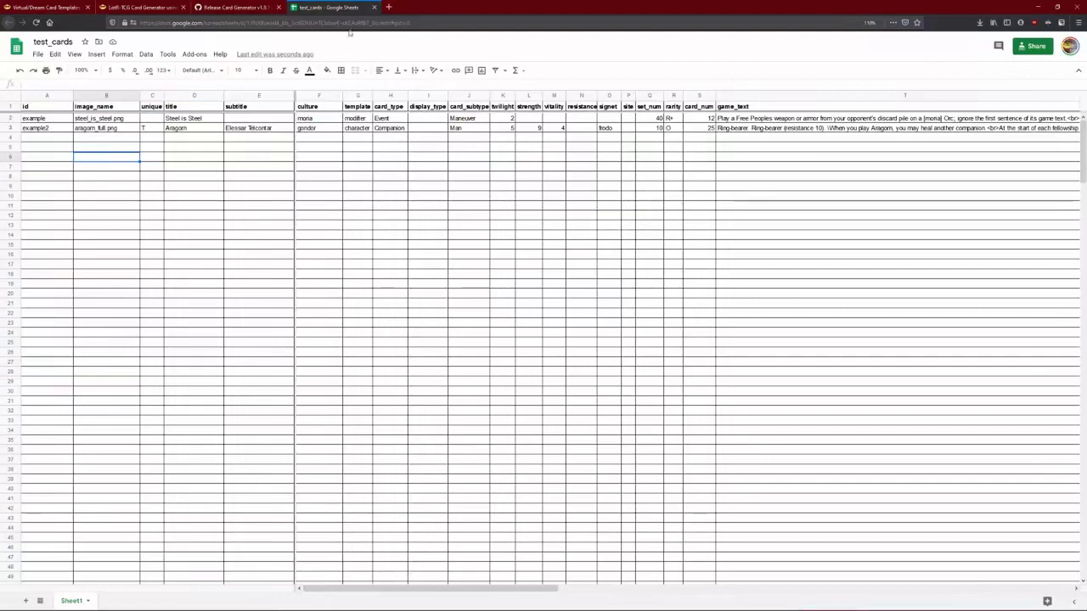
click(249, 23)
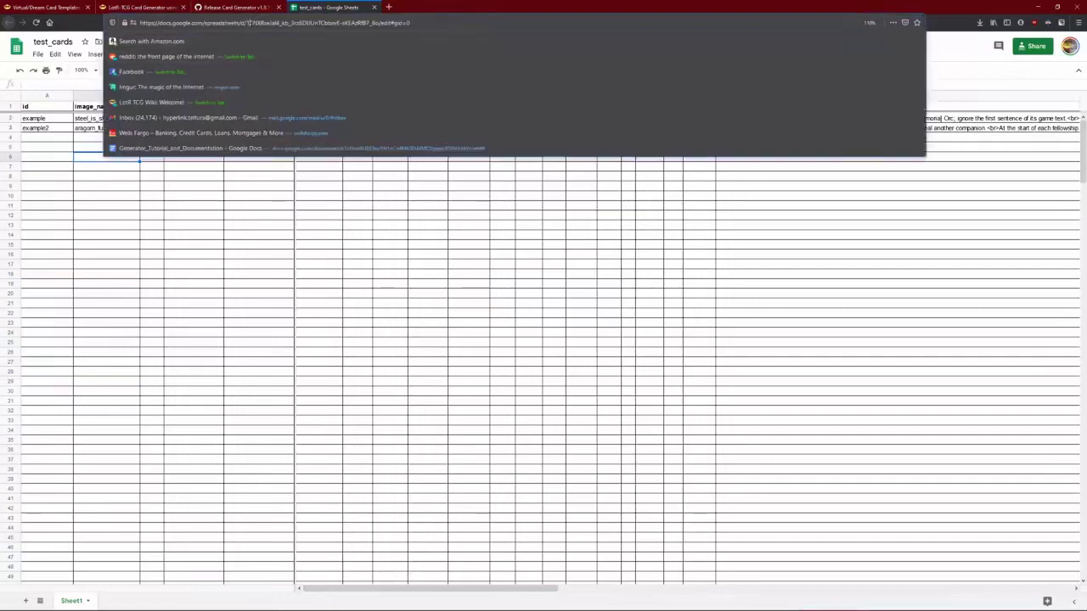
drag(249, 23, 371, 23)
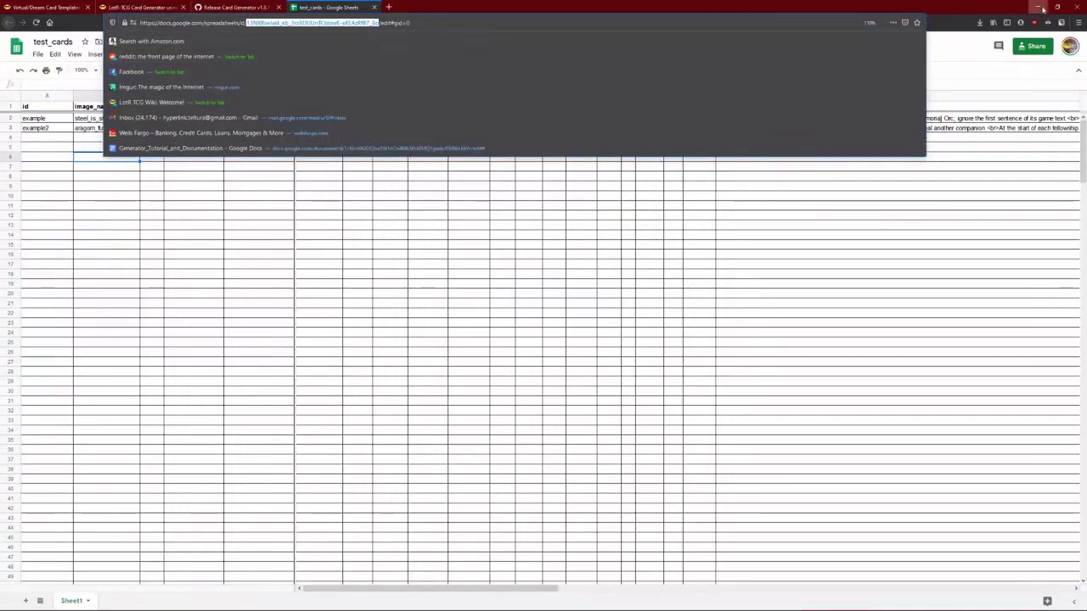
click(1036, 7)
- Paste the Google Sheet ID over cards.csv in settings.txt's spreadsheet_path, save, and rebuild with F7
click(115, 15)
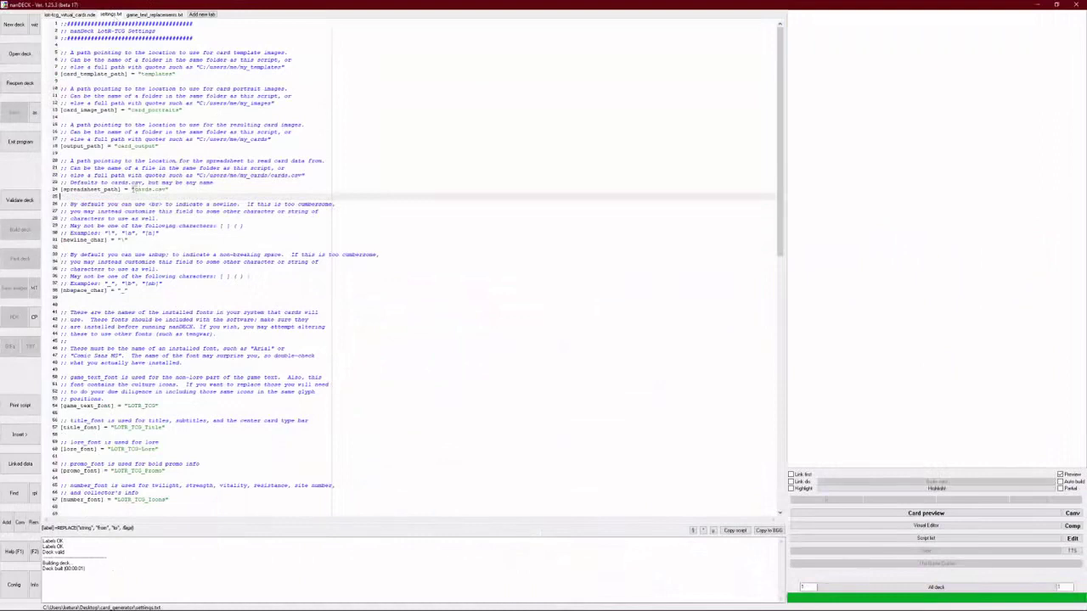
drag(133, 188, 170, 189)
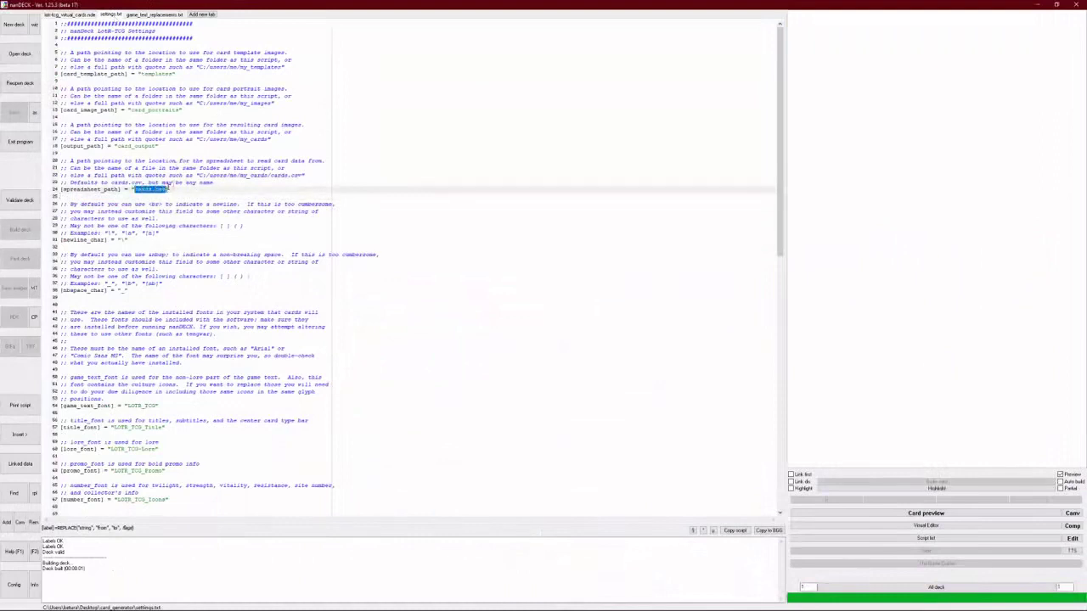
key(ctrl+s)
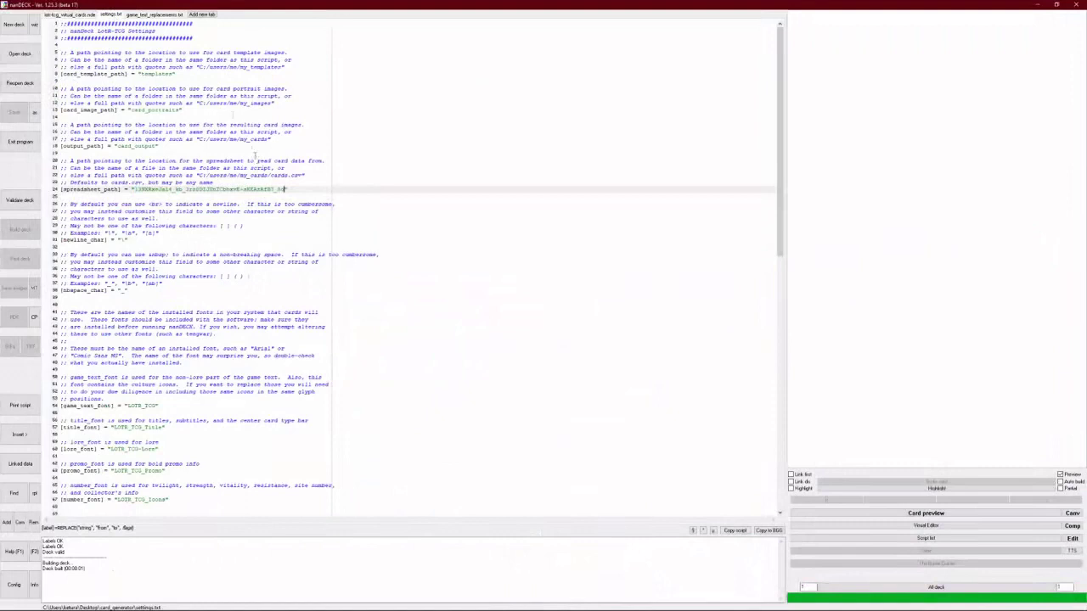
click(62, 14)
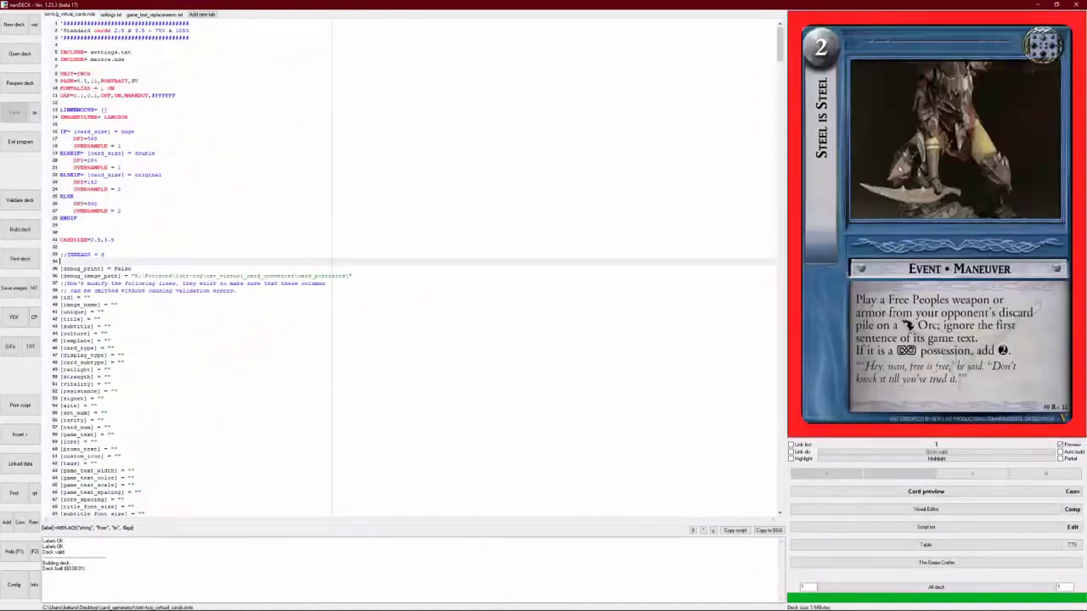
key(F7)
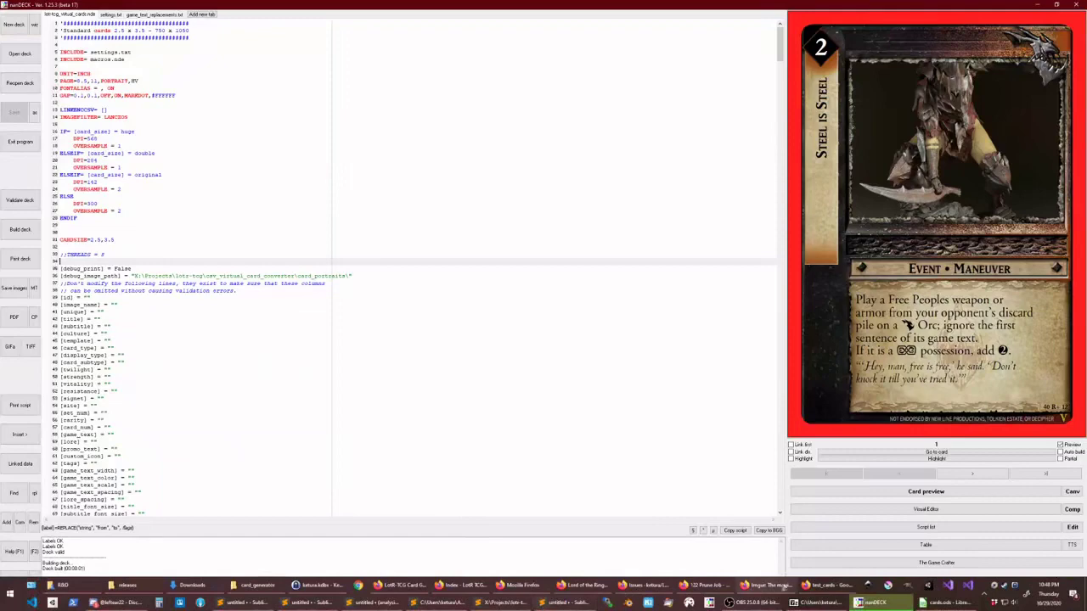
click(828, 585)
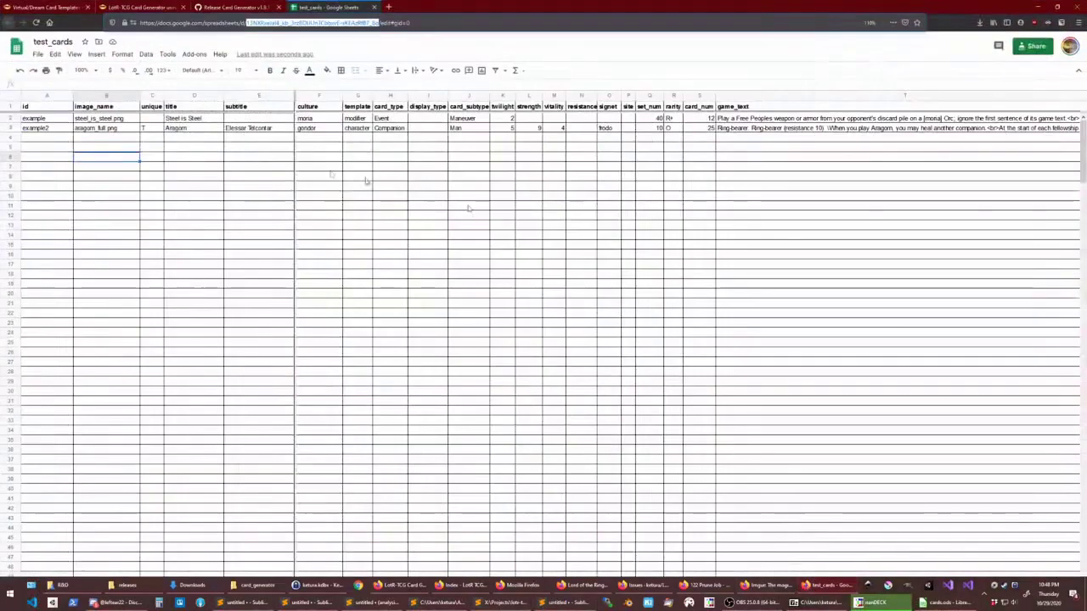
- Set Steel is Steel's culture in Google Sheets cell F2 to gandalf, then minimize the browser
click(320, 120)
double_click(320, 119)
text(g)
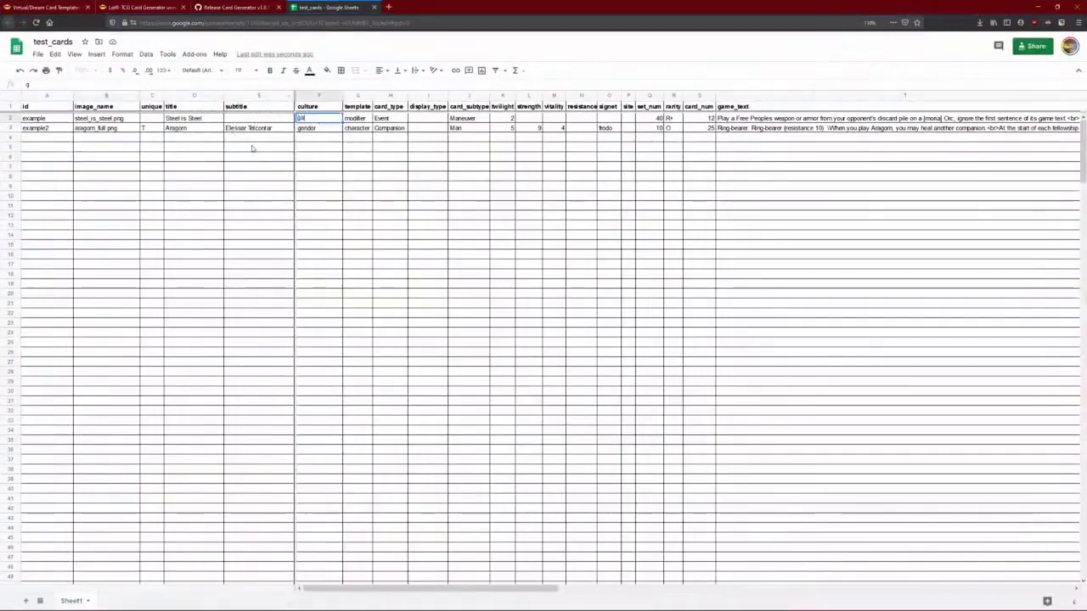
text(andalf)
key(Return)
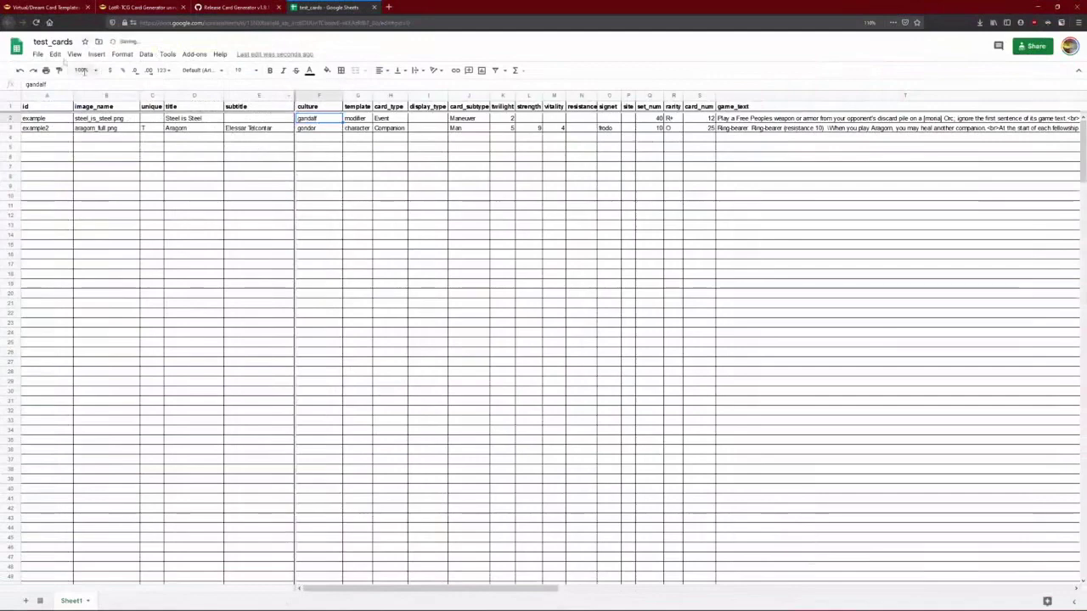
click(1037, 7)
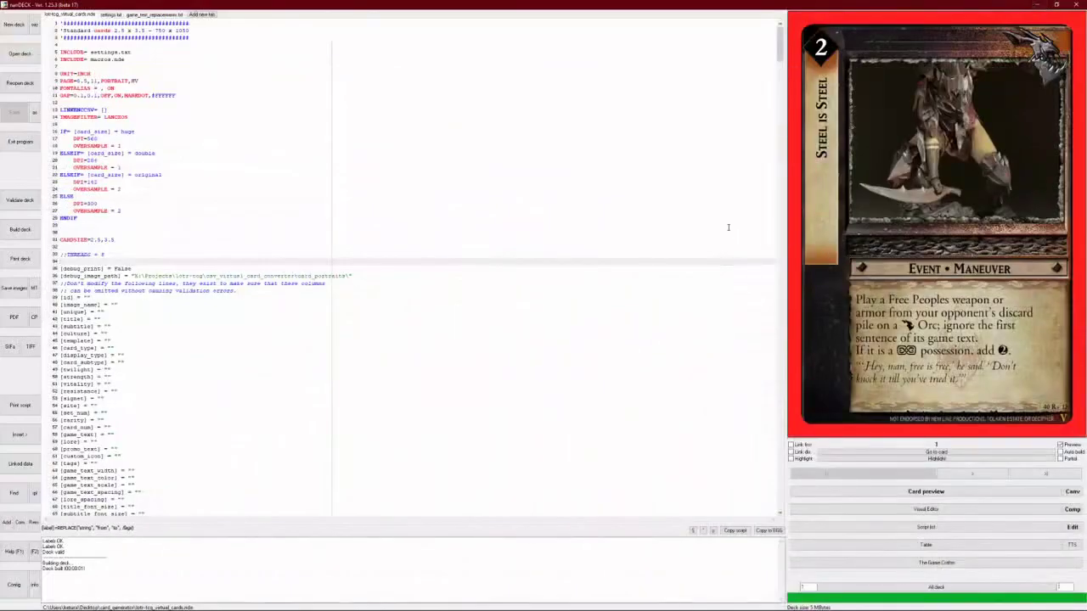
- Rebuild the deck with F9 and go to the double card size line in the script
key(F9)
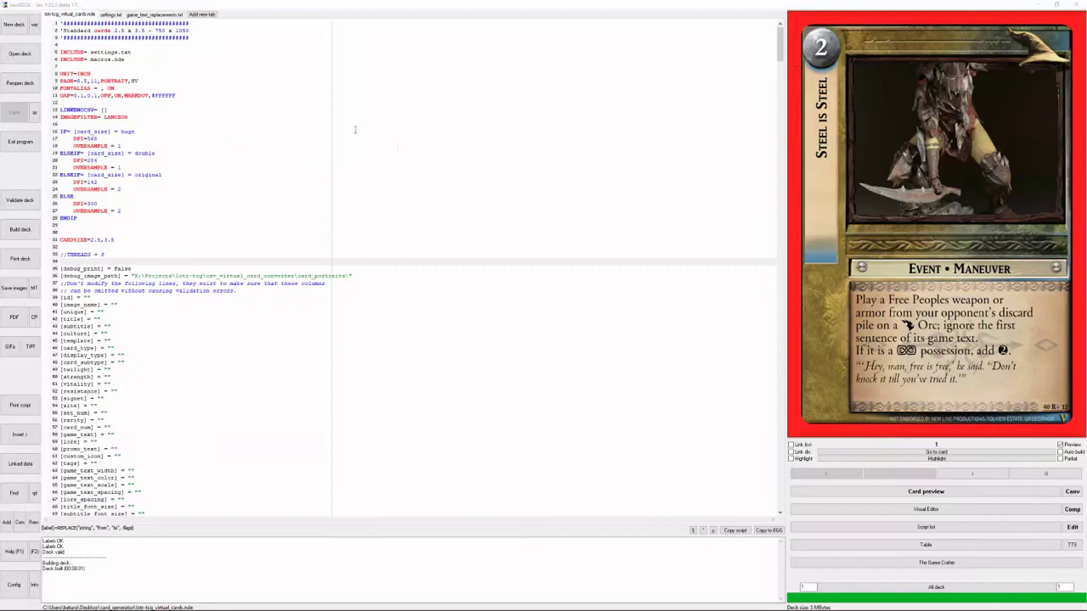
click(428, 157)
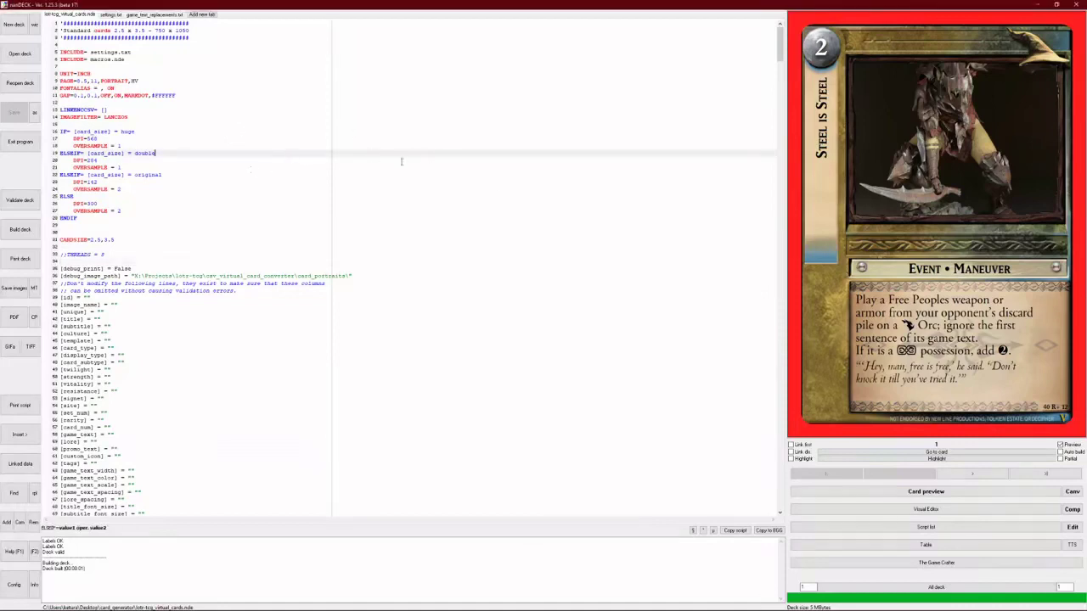
- Recheck settings.txt, then return to the lotr-tcg_virtual_cards.nde deck script
click(104, 15)
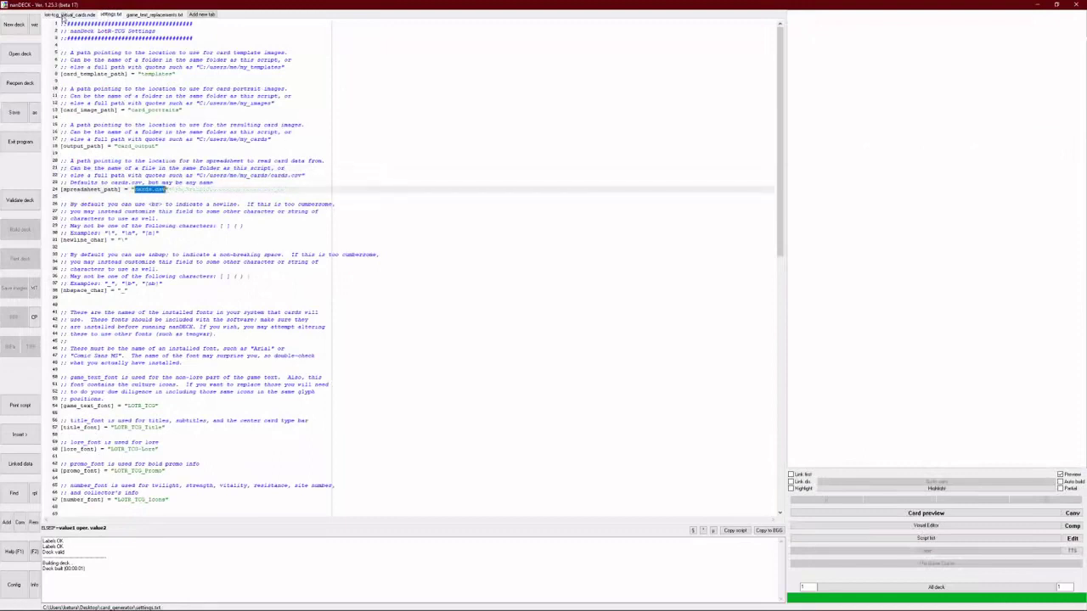
click(63, 15)
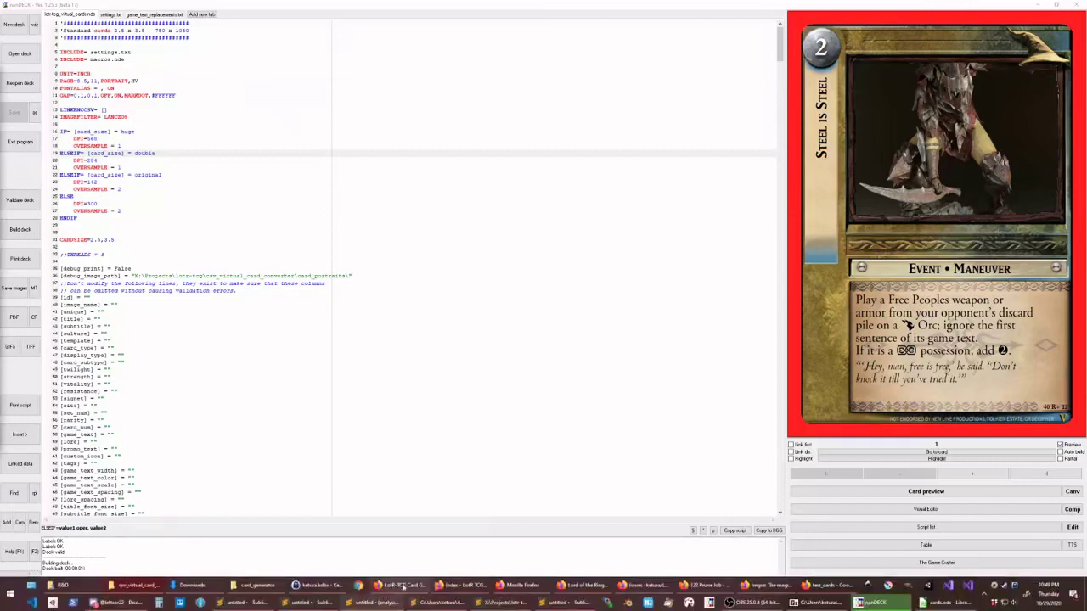
- Paste the original cards.csv into card_generator, replacing the existing file
click(256, 585)
click(409, 482)
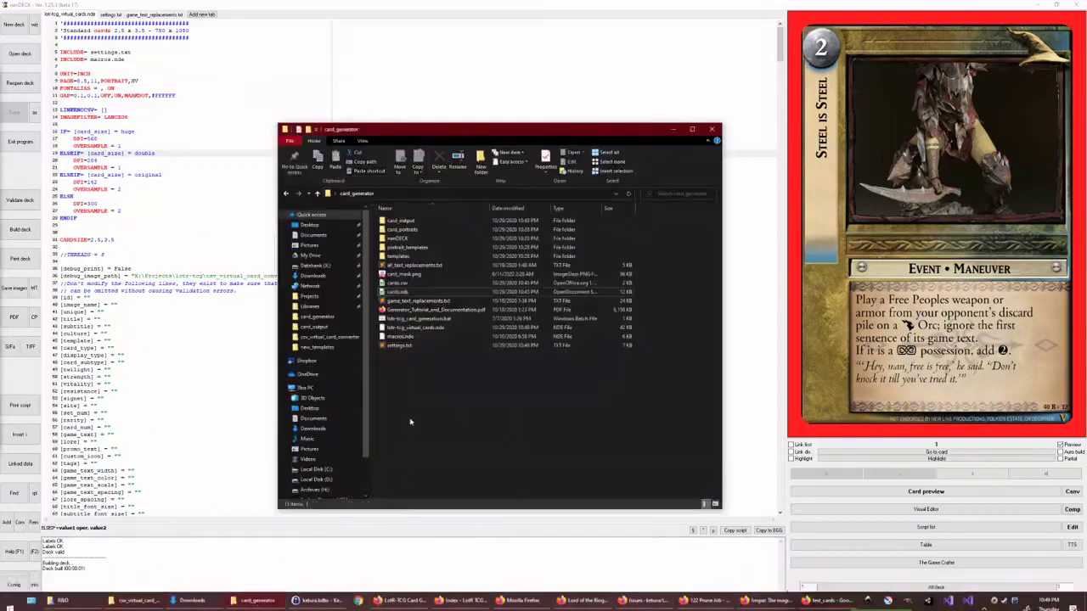
key(ctrl+v)
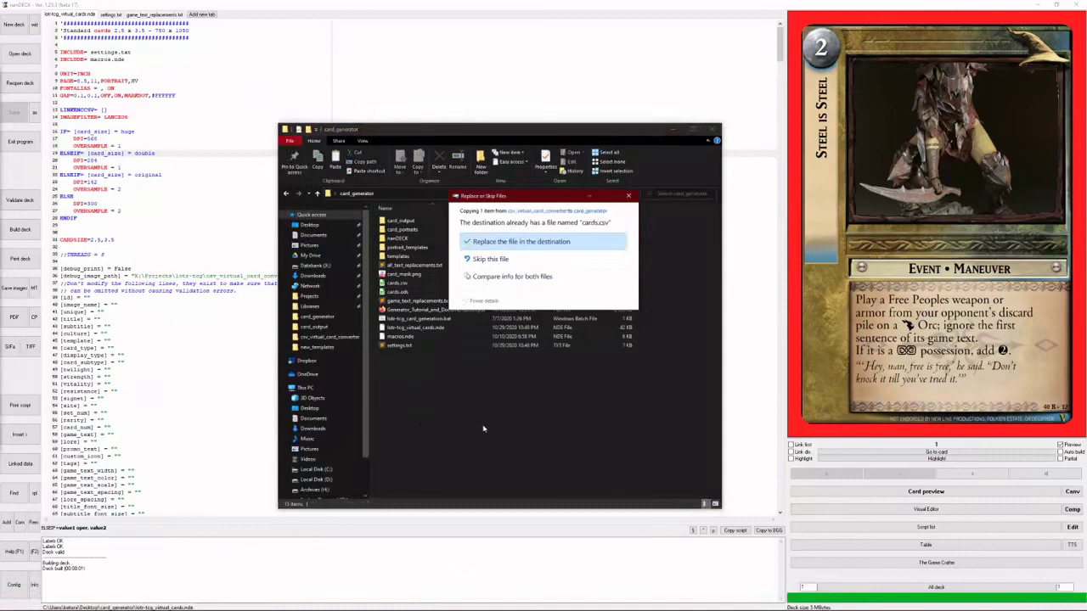
key(Return)
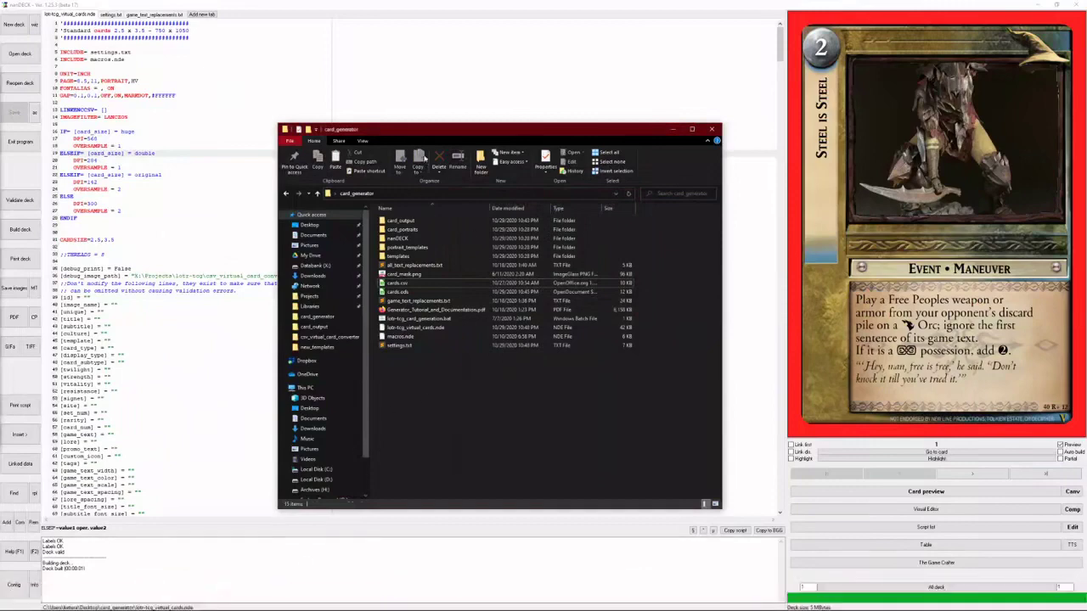
- Open the card_output folder and move its window aside
drag(510, 129, 420, 118)
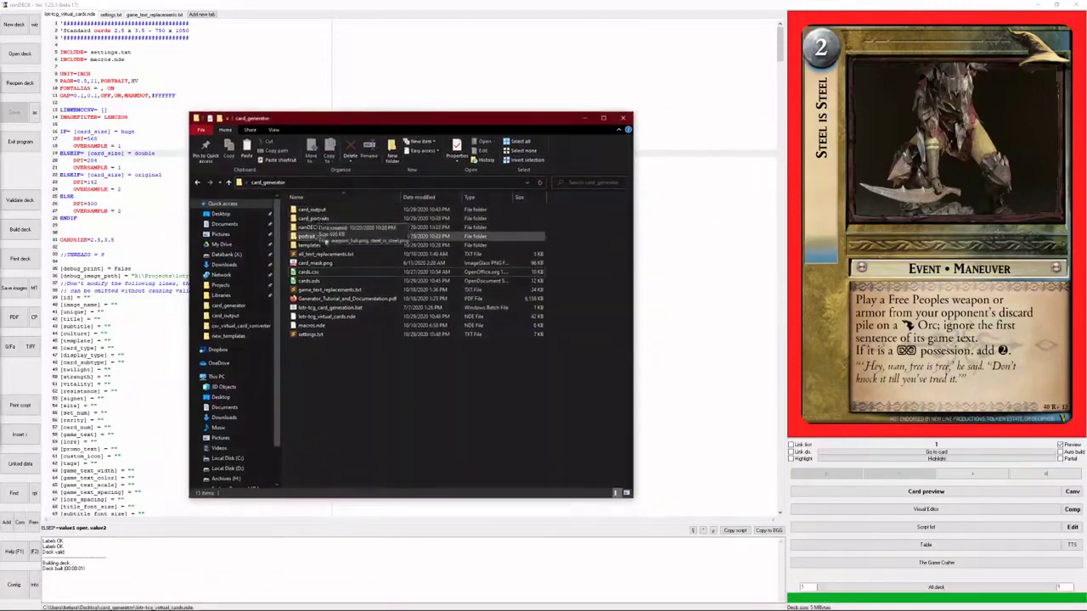
double_click(321, 211)
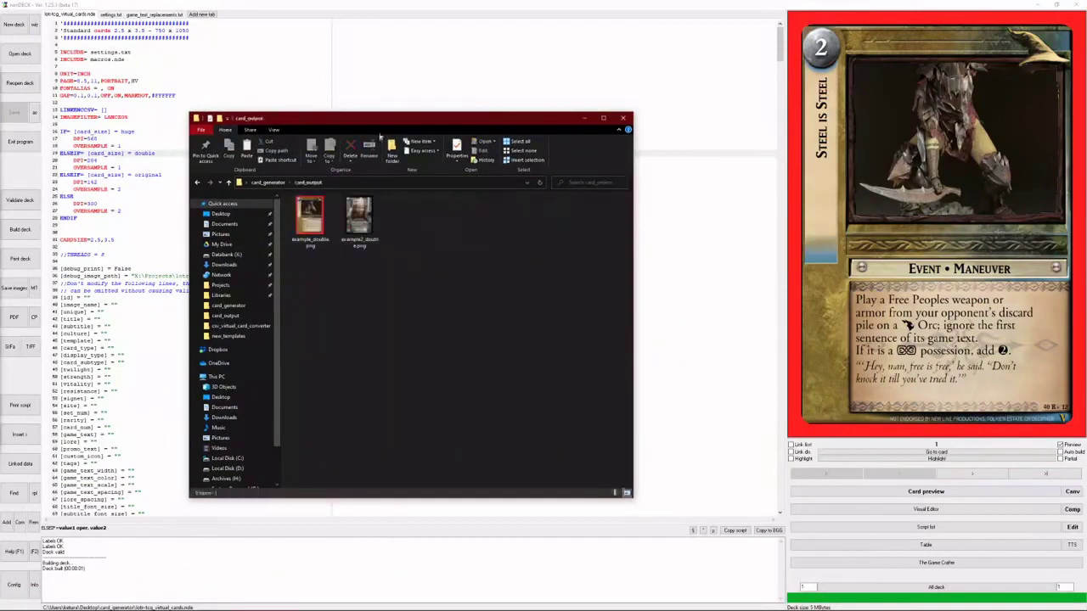
drag(382, 123, 0, 128)
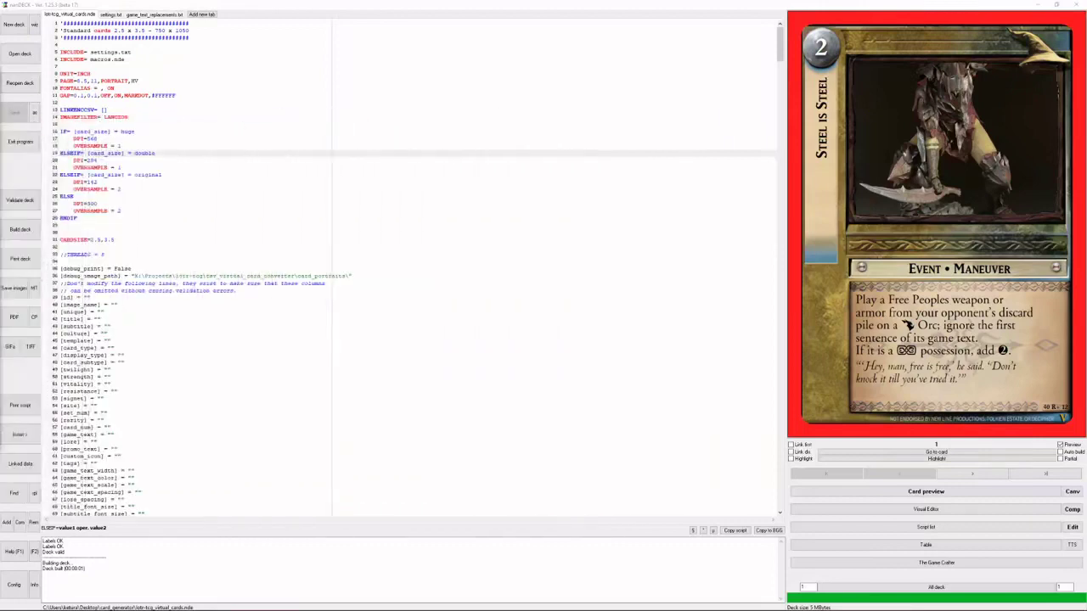
- Validate and build the deck with the current settings
click(20, 201)
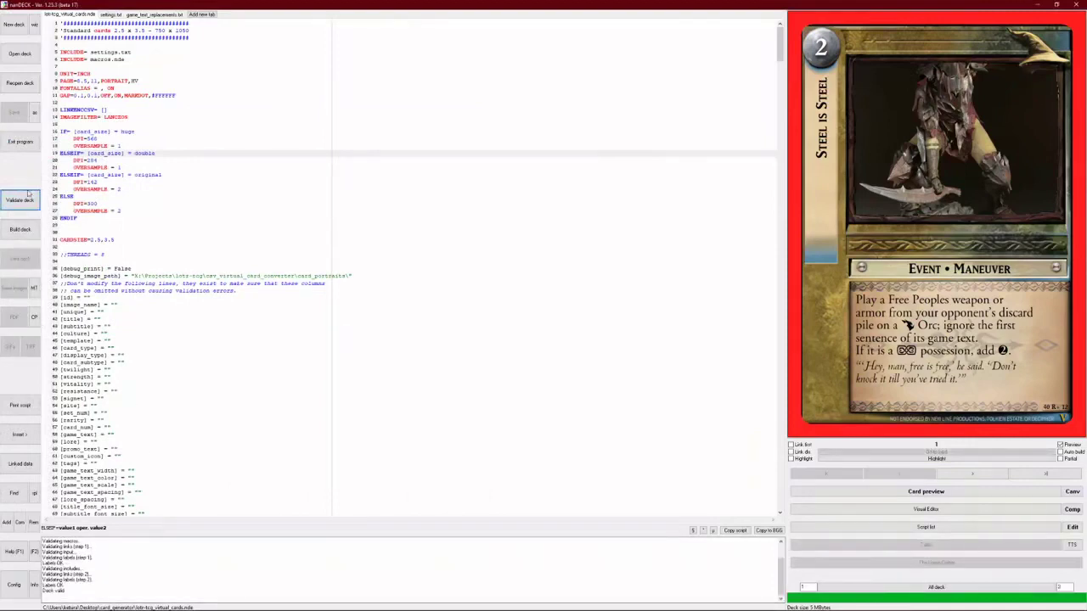
click(20, 229)
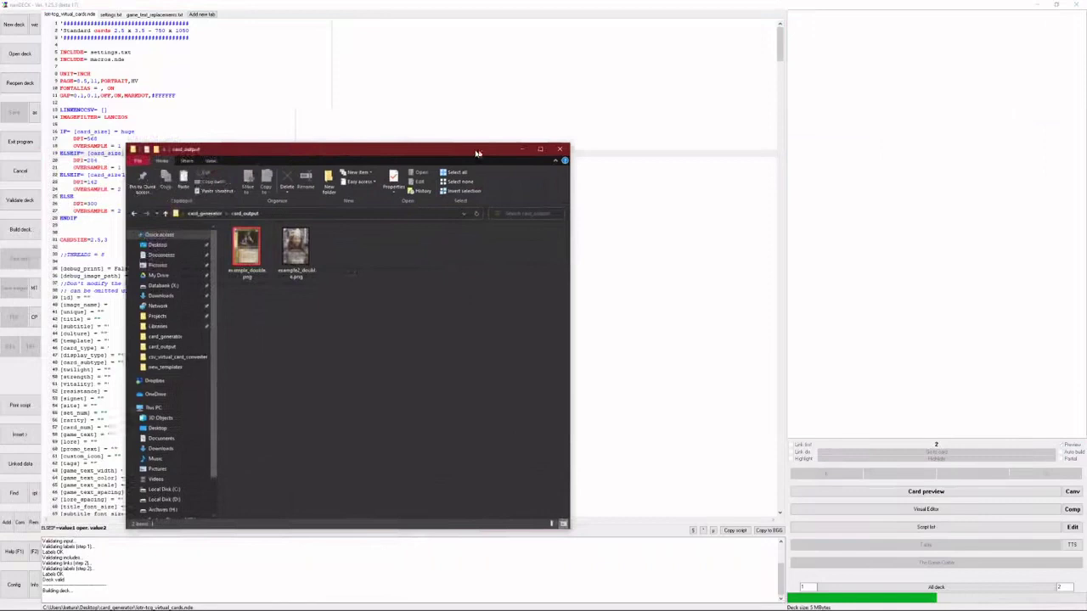
drag(291, 150, 522, 137)
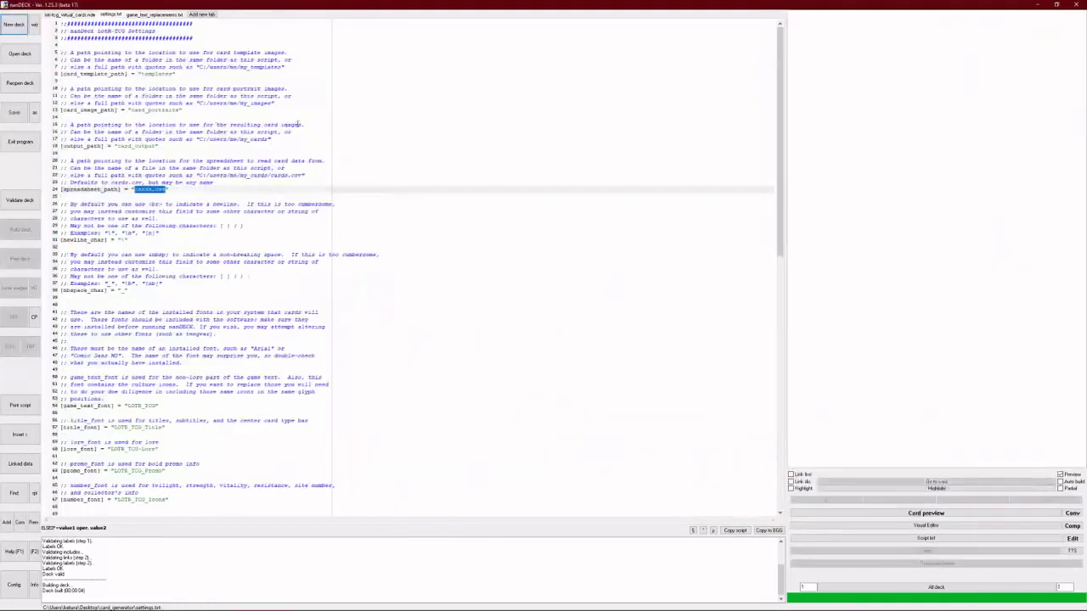
- Save settings.txt pointing at cards.csv, then validate and rebuild the full deck
click(298, 125)
key(ctrl+s)
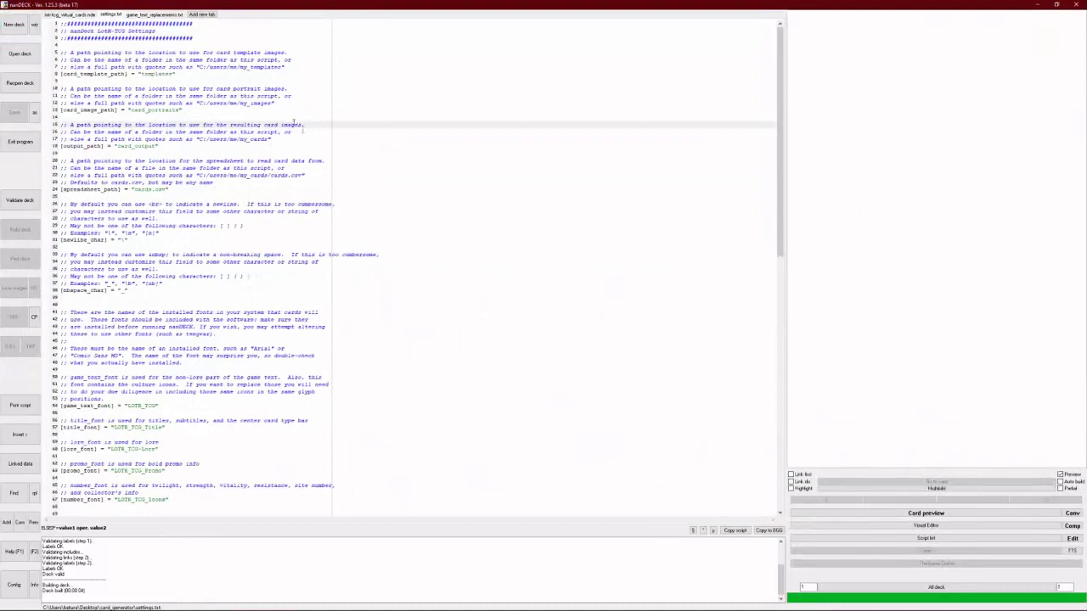
click(73, 16)
click(20, 202)
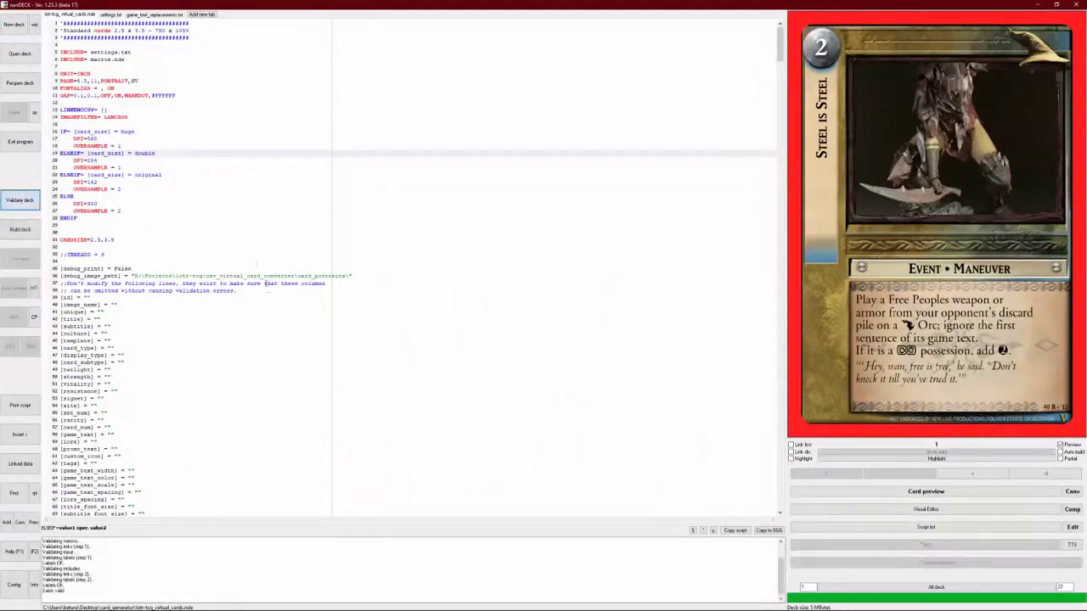
click(32, 236)
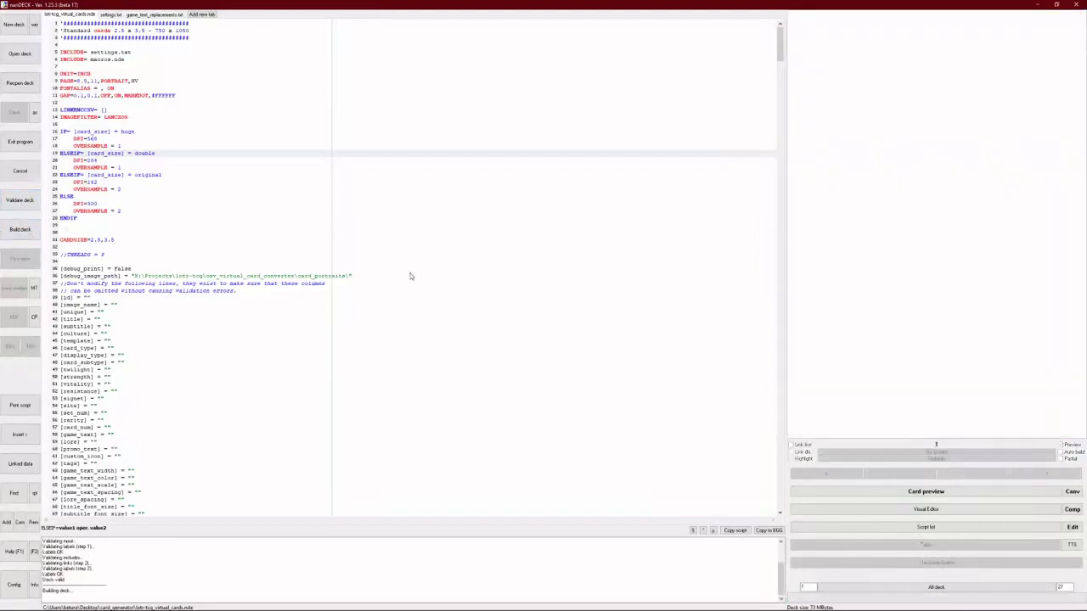
drag(627, 145, 430, 153)
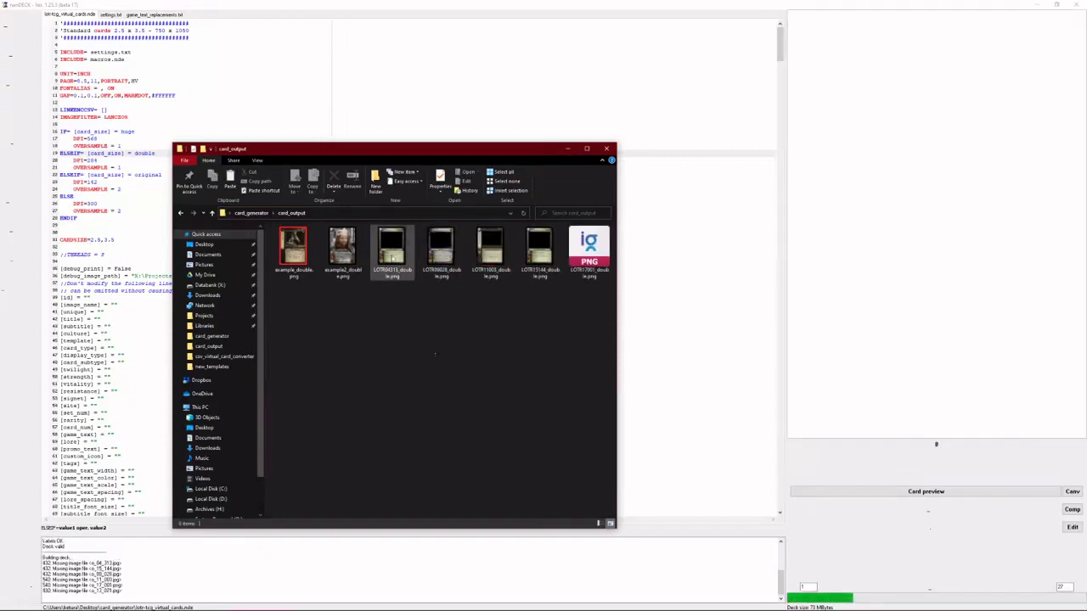
- View the rendered LOTR04313 card image full screen, then close the viewer
click(392, 251)
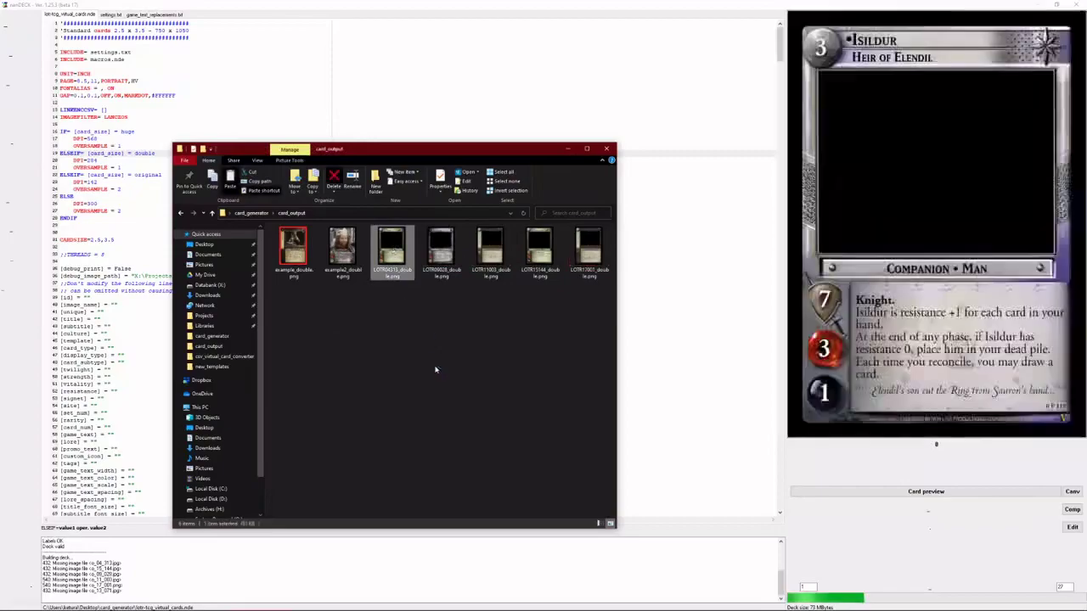
key(Return)
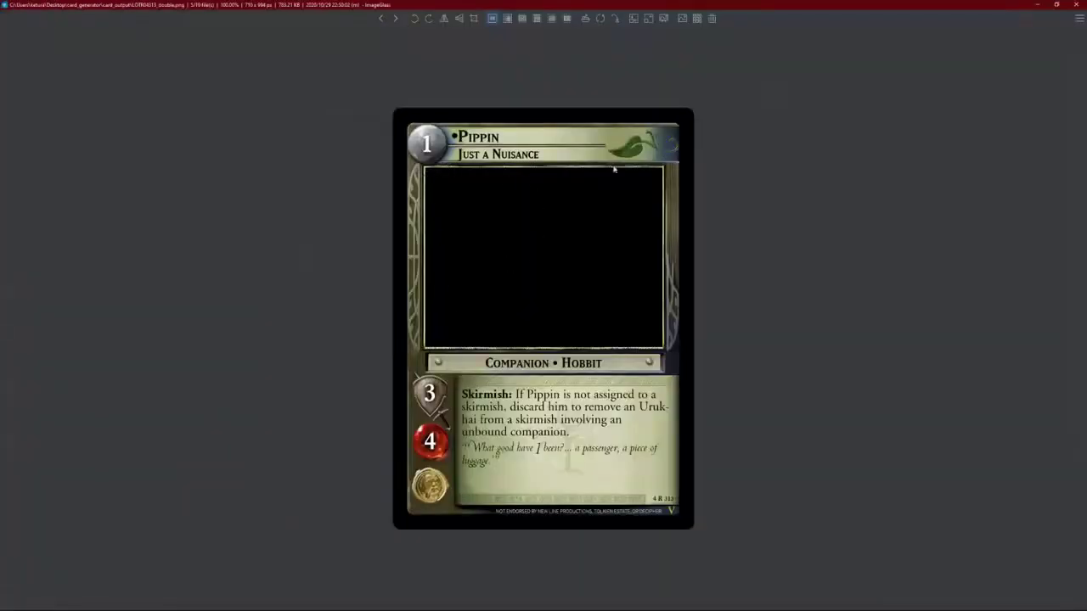
click(1078, 4)
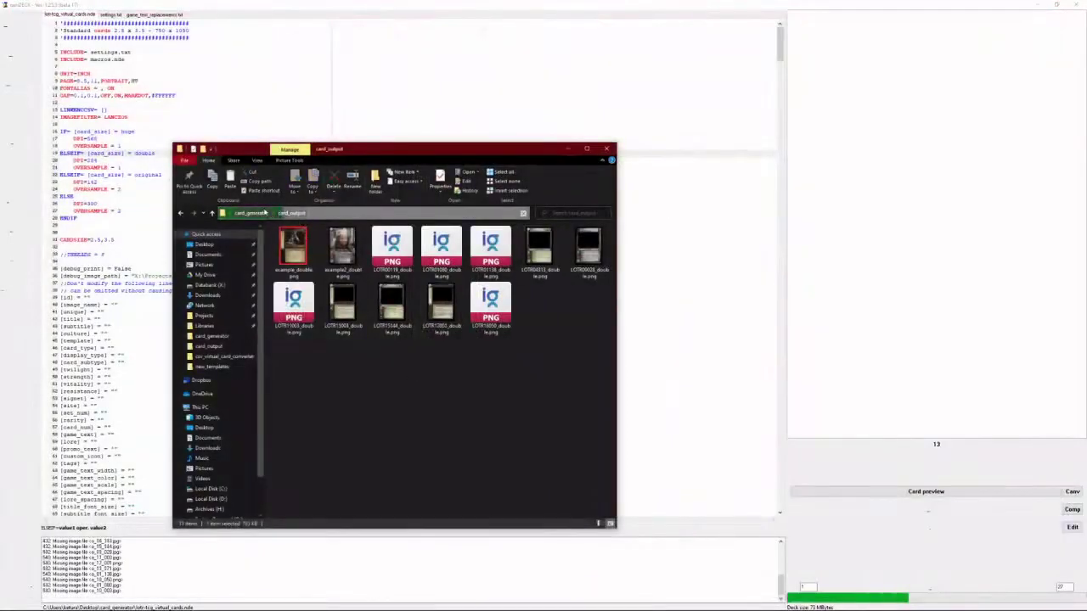
- Go up to card_generator and open the card_portraits folder
click(264, 212)
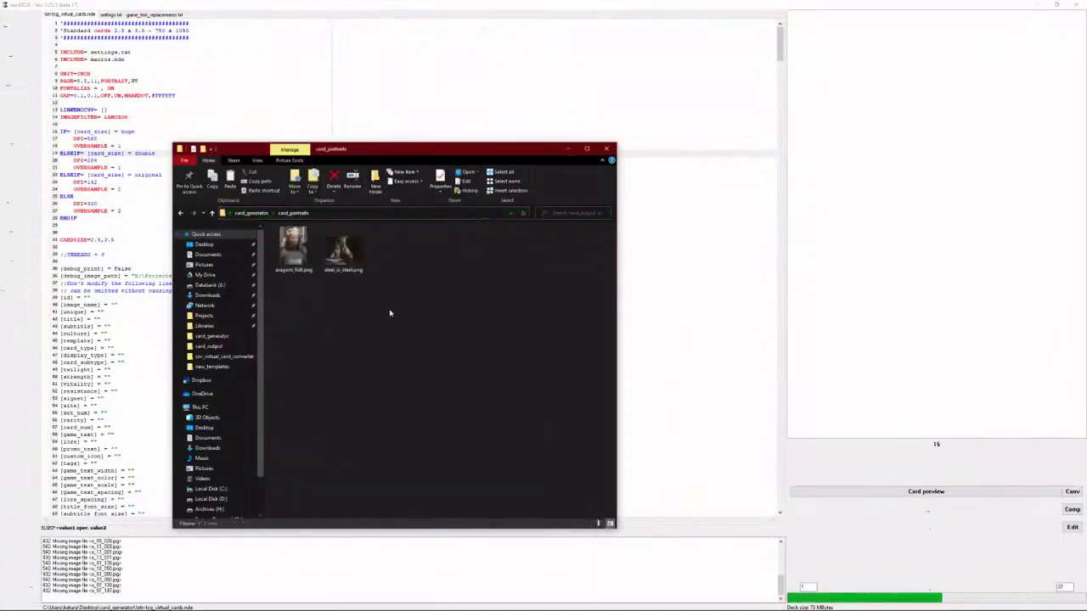
click(252, 213)
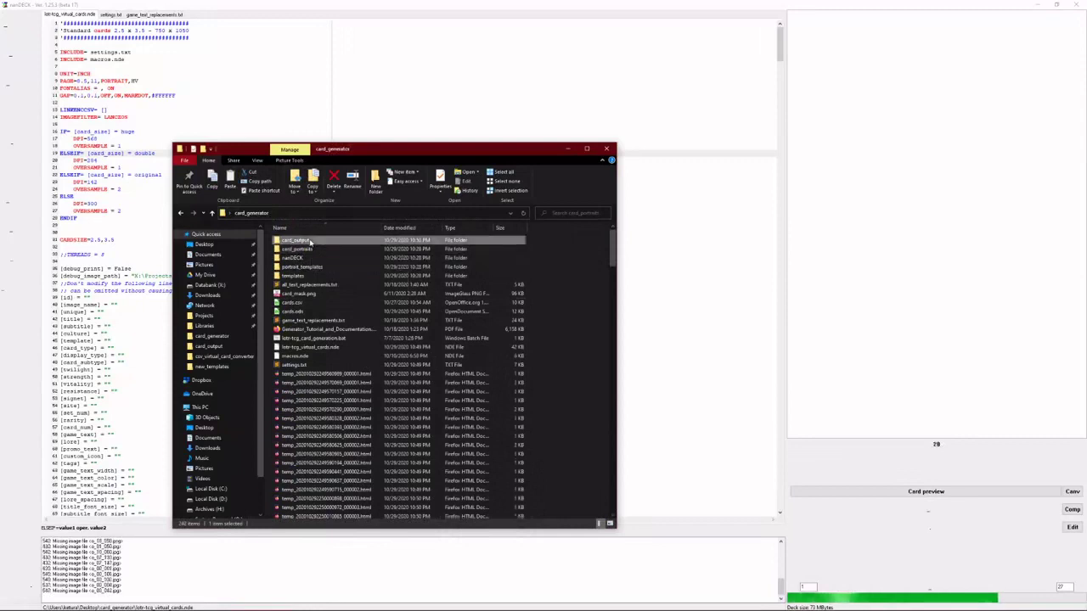
click(312, 250)
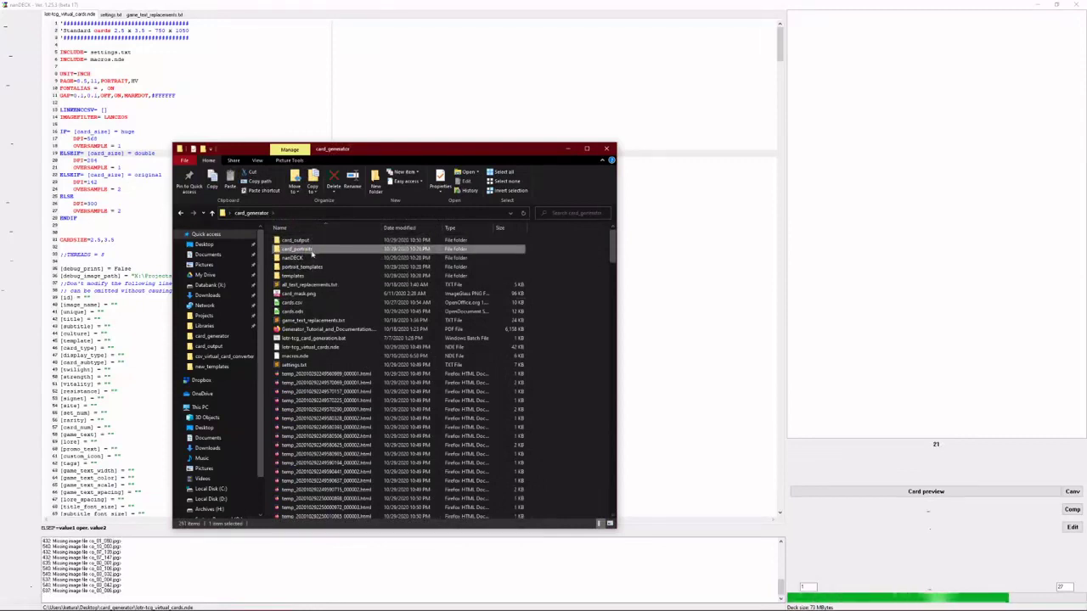
double_click(313, 251)
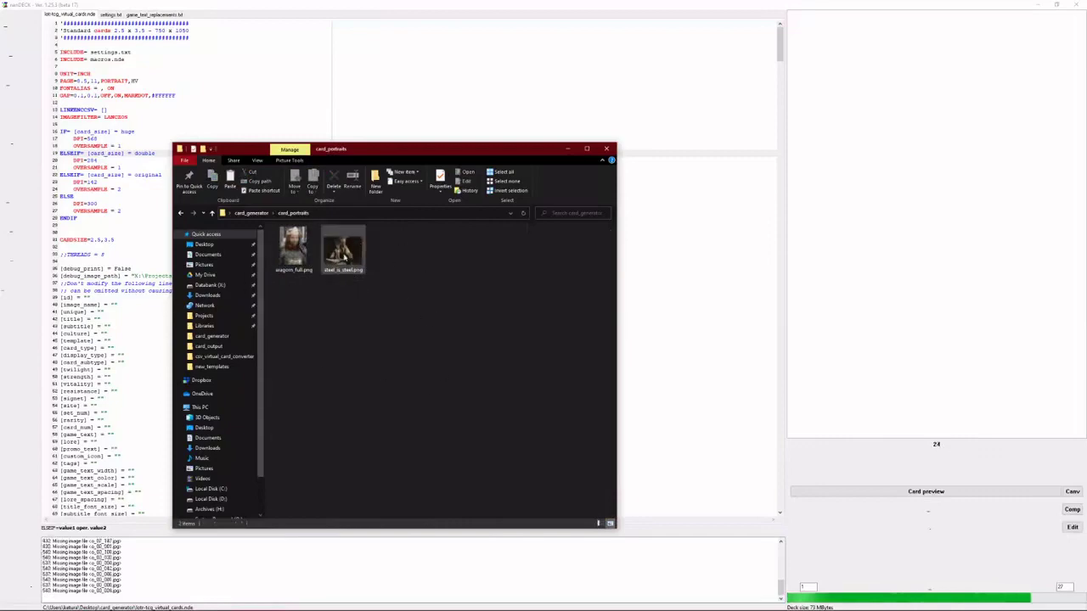
- Preview the steel_is_steel.png and aragorn_full.png portraits full screen
click(350, 251)
key(Return)
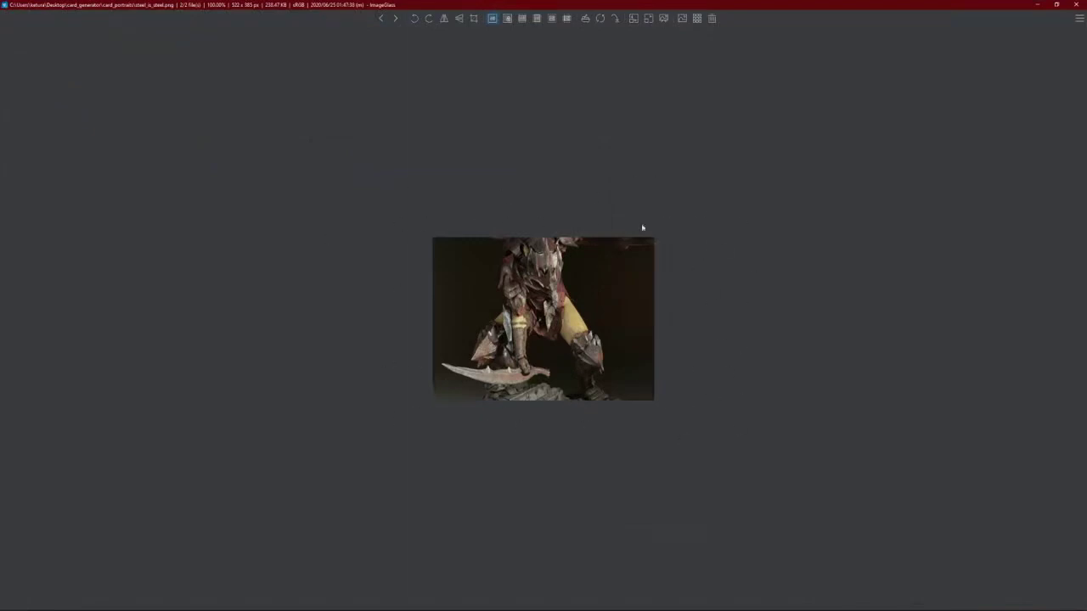
click(1084, 7)
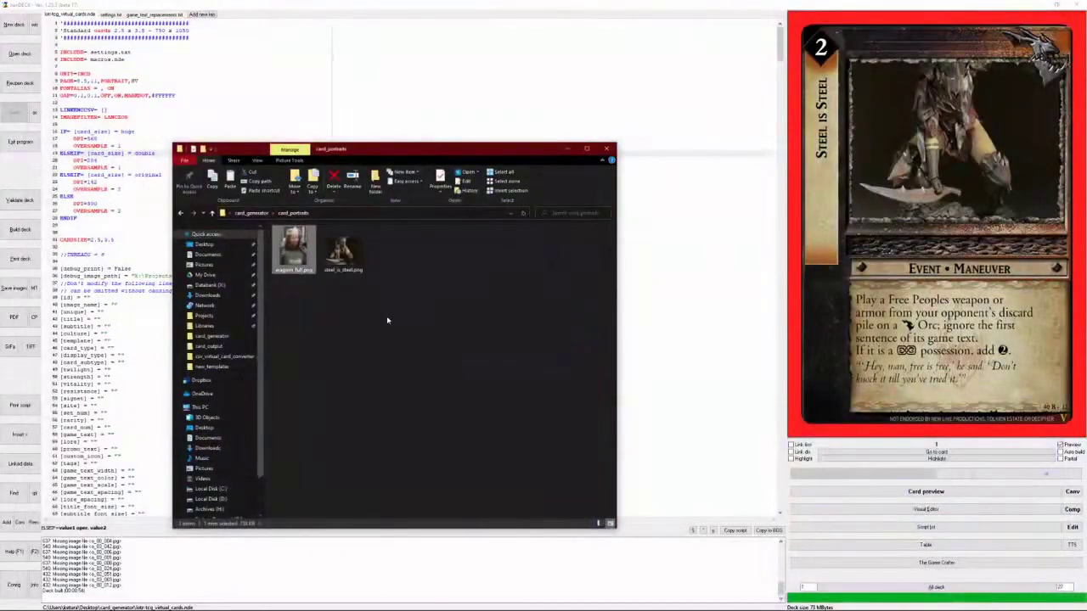
key(Return)
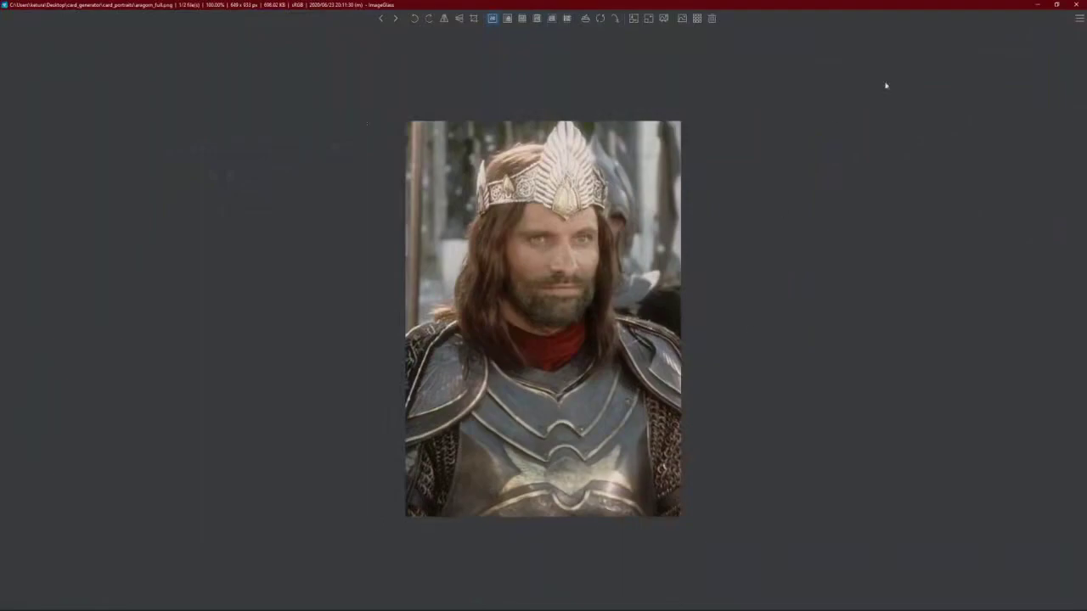
click(1076, 6)
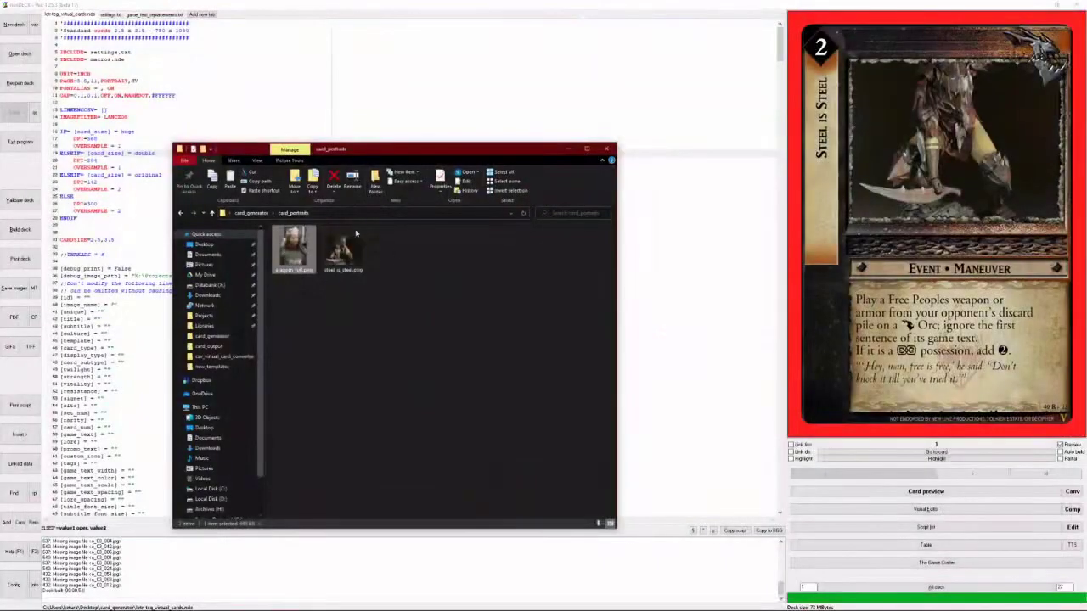
- View steel_is_steel.png again, then bring up the Google Sheets test_cards spreadsheet
click(347, 253)
key(Return)
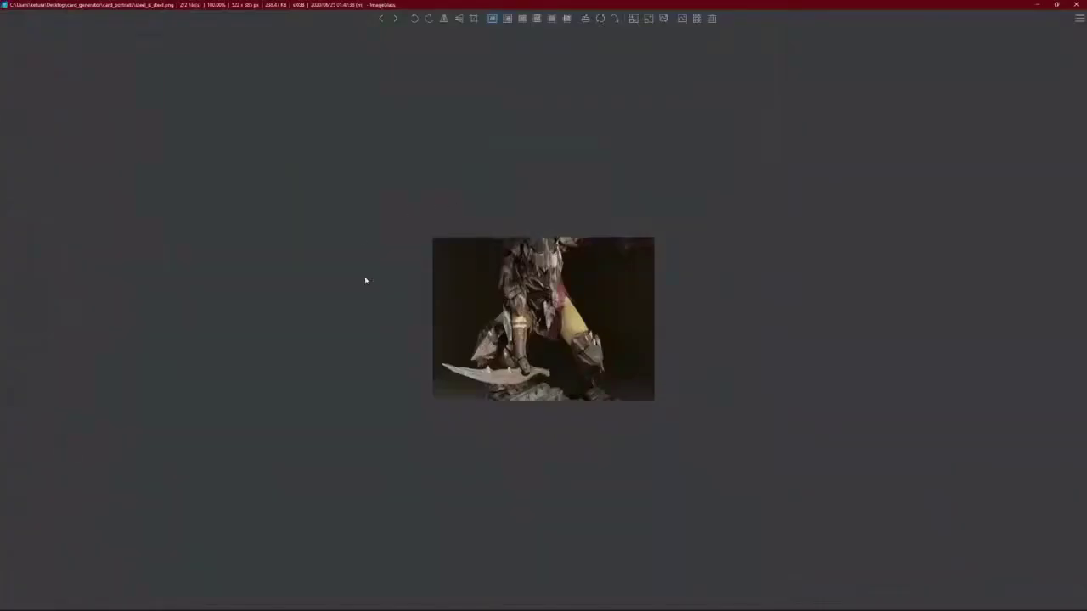
click(1076, 5)
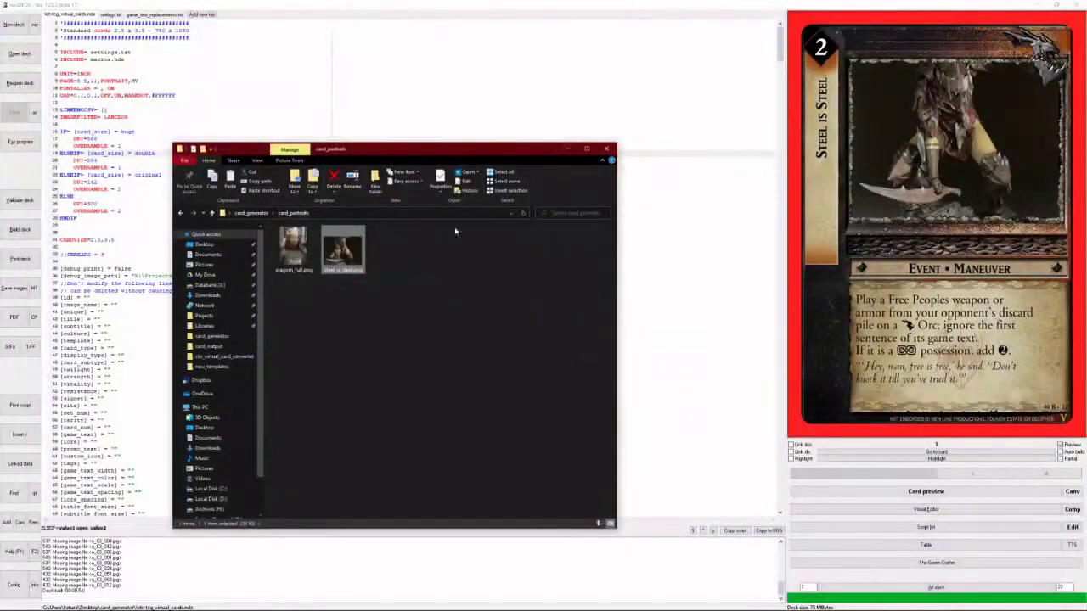
click(823, 587)
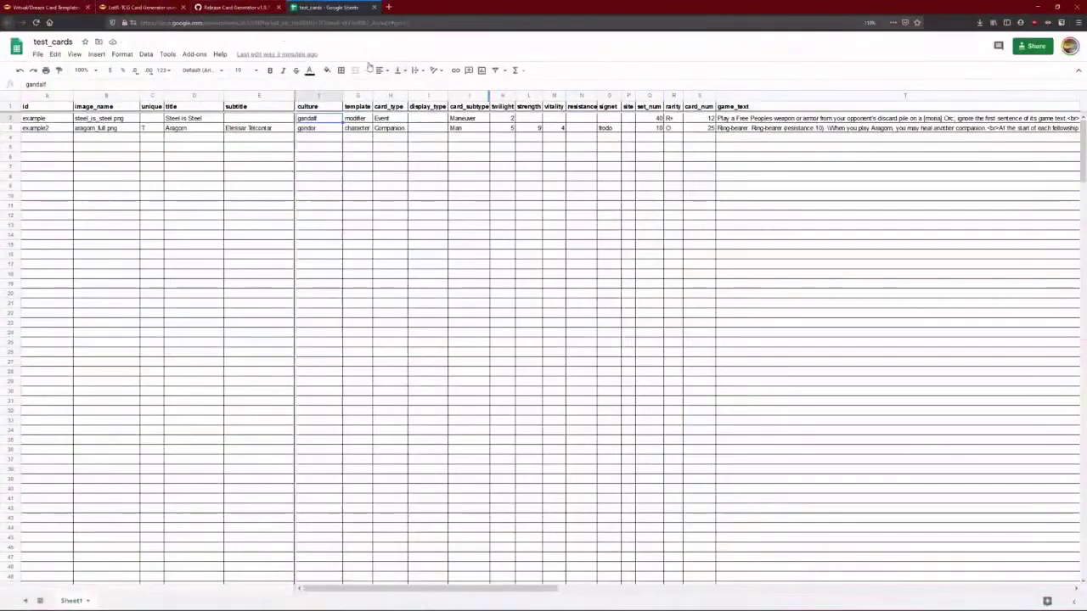
- Open the generator's Google Docs documentation from the forum thread and scroll through it
click(161, 8)
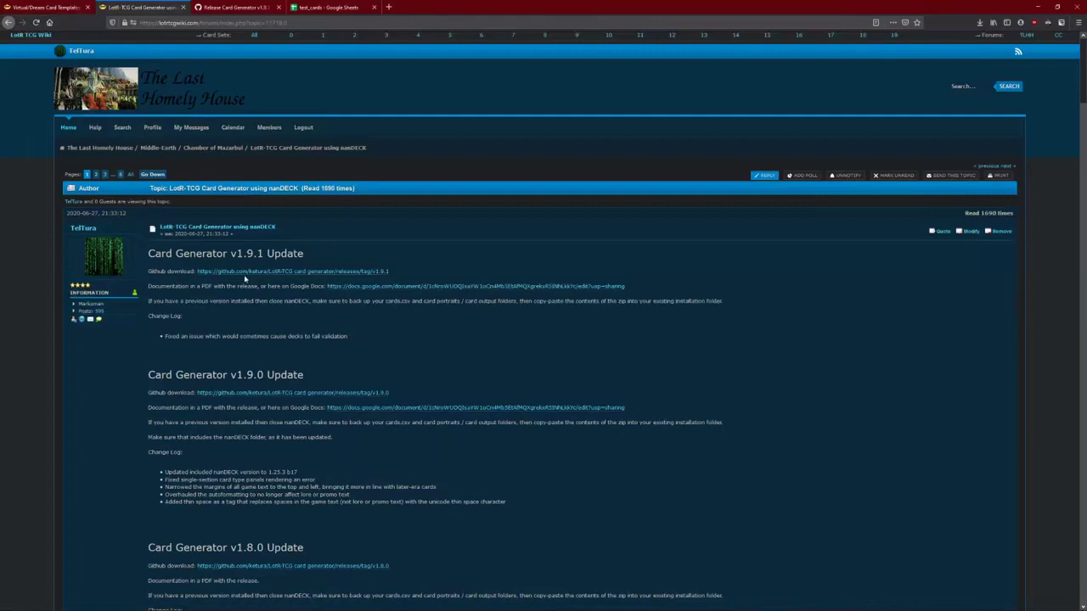
click(348, 288)
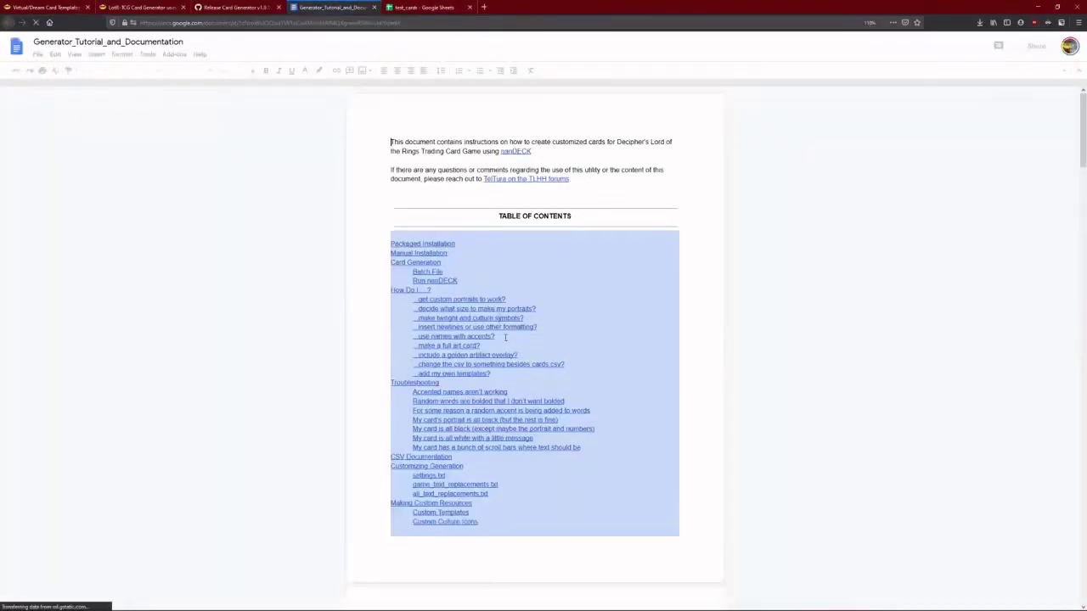
scroll(380, 323, down, 4)
scroll(379, 321, up, 3)
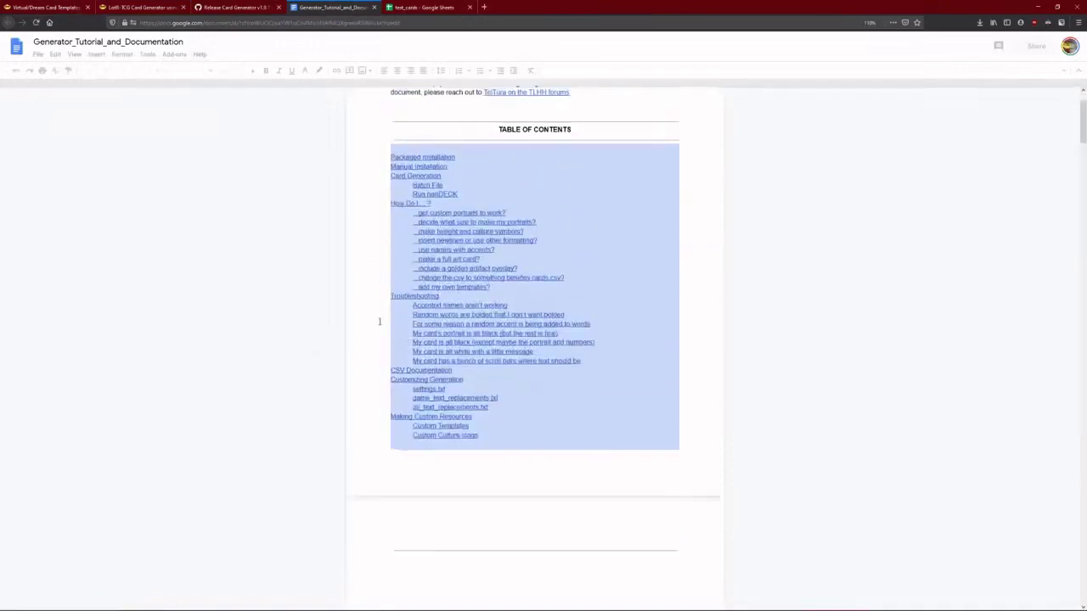
scroll(414, 327, down, 10)
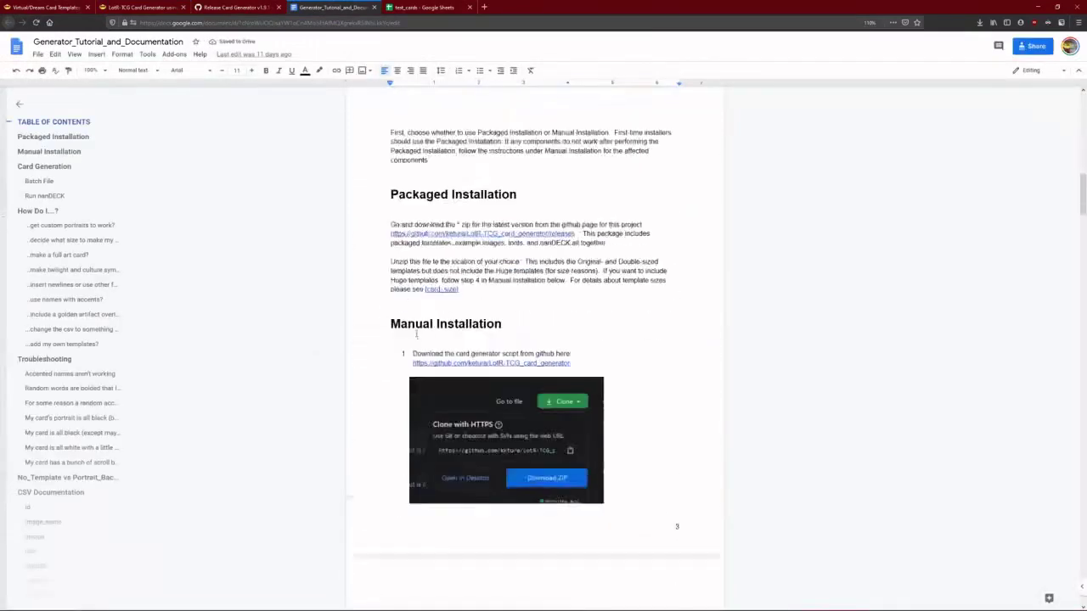
scroll(414, 327, down, 20)
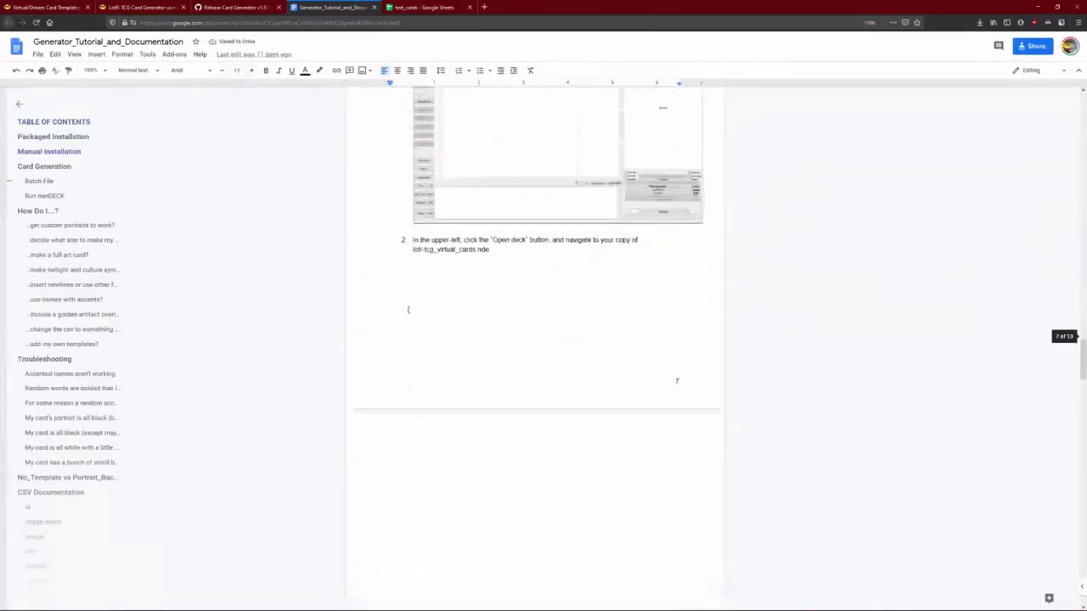
scroll(409, 307, down, 18)
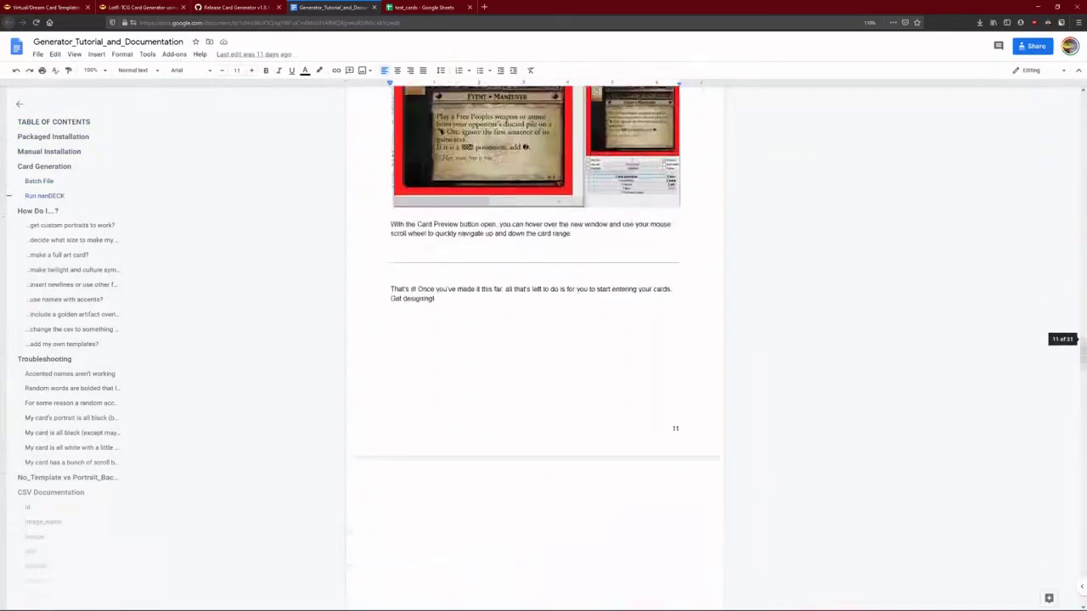
scroll(621, 309, down, 4)
scroll(630, 168, up, 2)
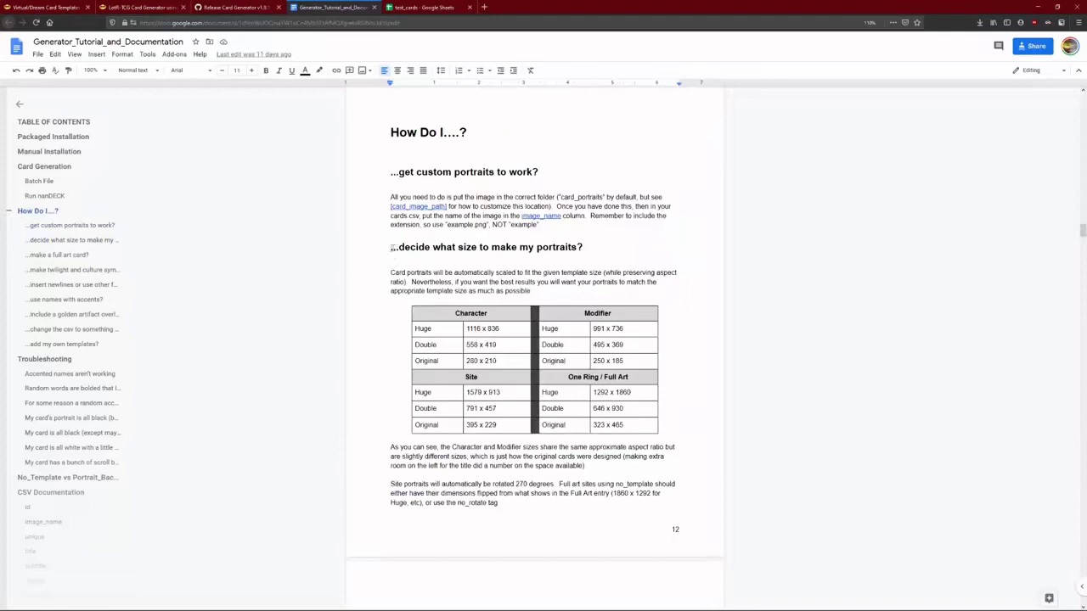
- Highlight the portrait-size heading and the Character table's Original 280 x 210 and Double rows
drag(393, 247, 611, 247)
click(635, 273)
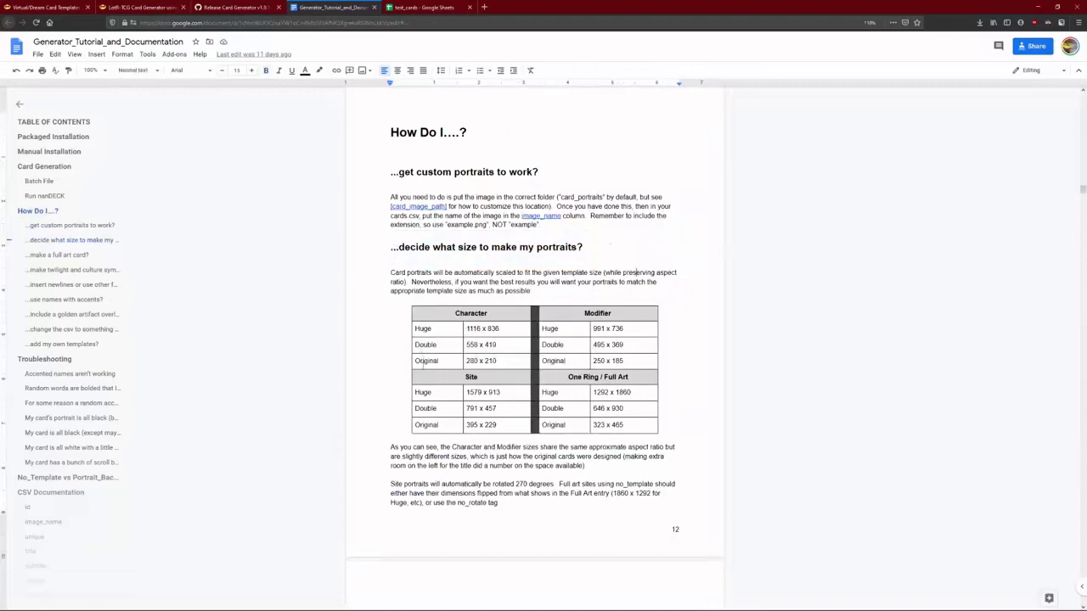
double_click(424, 361)
double_click(425, 344)
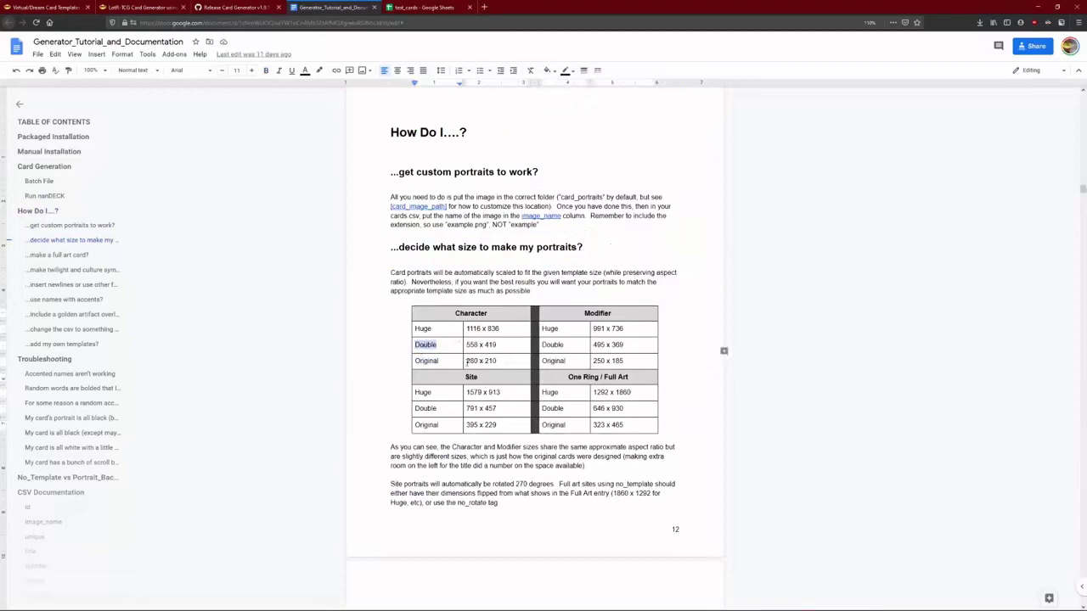
drag(466, 361, 510, 360)
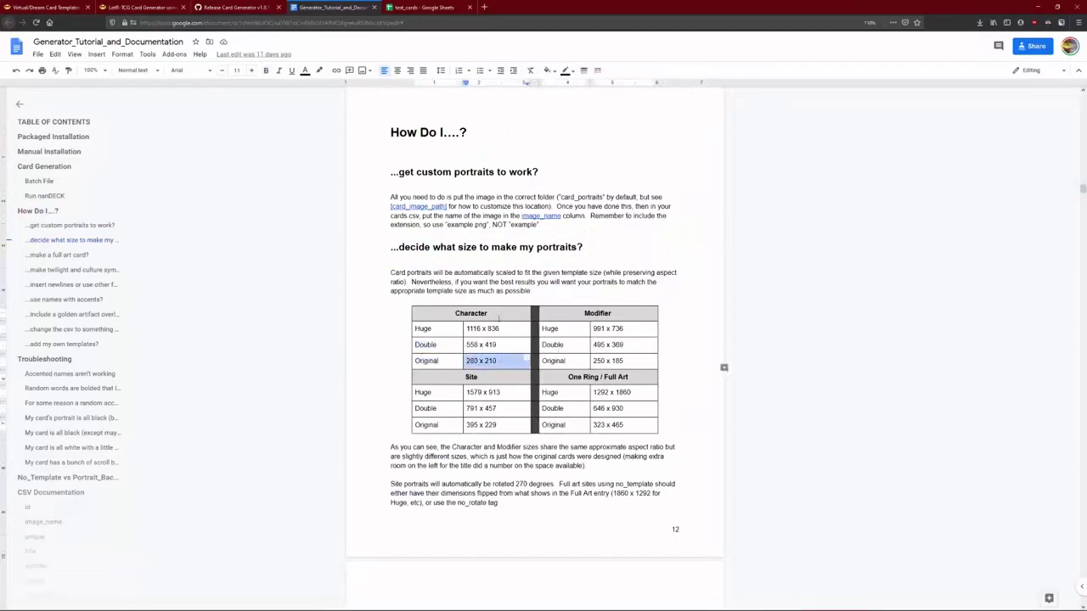
drag(450, 313, 613, 314)
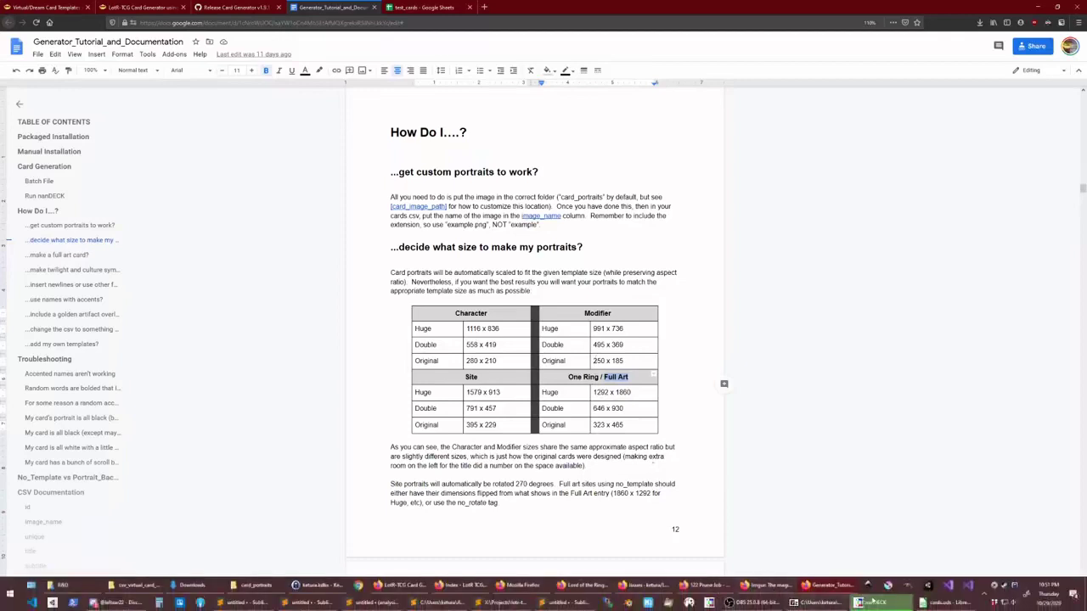
- Step the nanDECK card preview forward through the built cards to The Prancing Pony
click(968, 602)
click(964, 475)
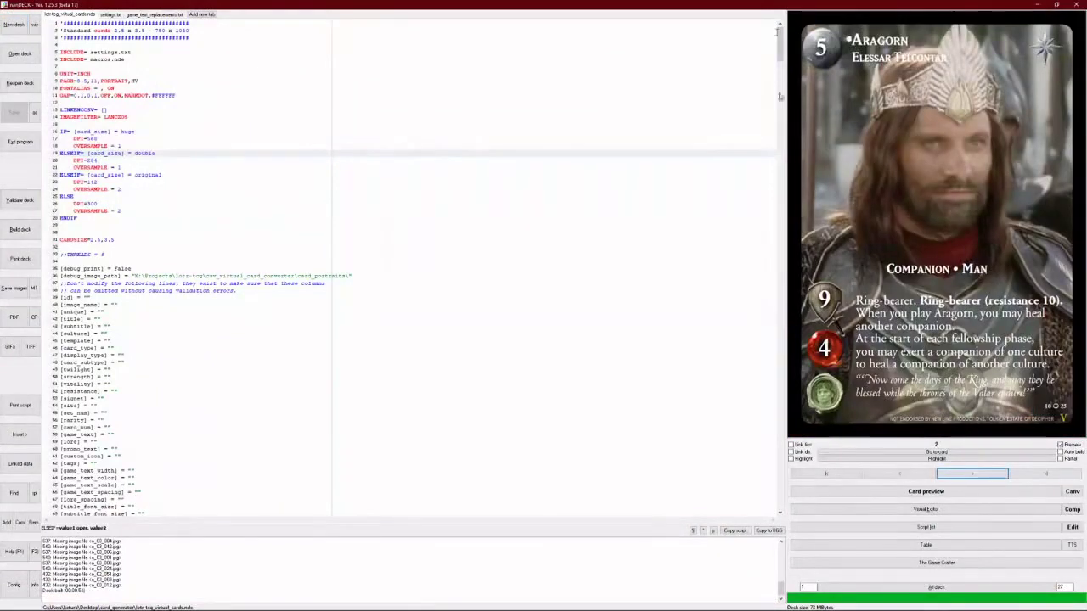
click(968, 476)
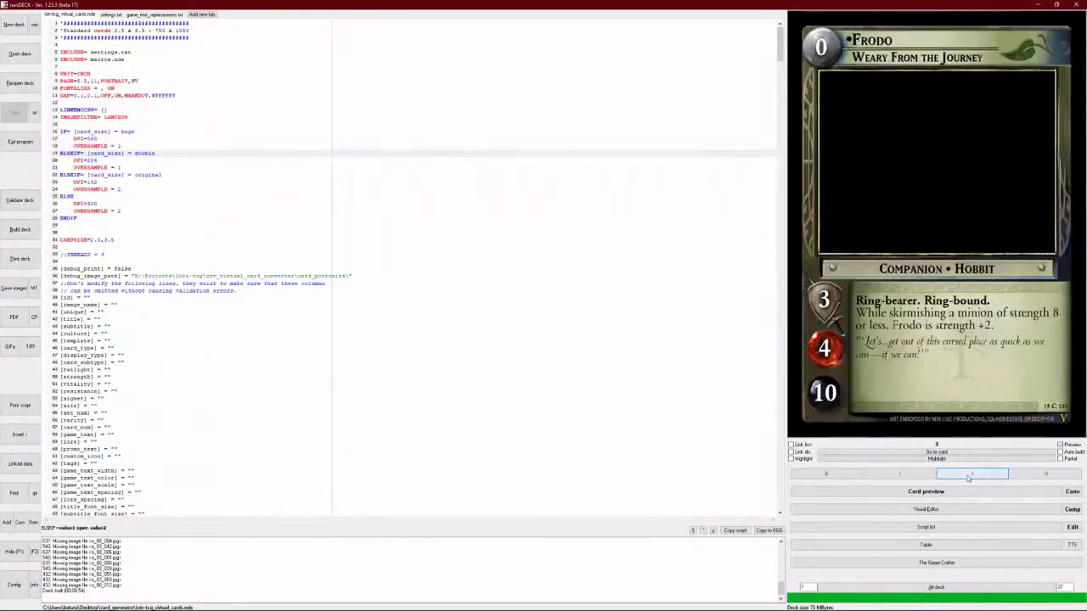
click(968, 476)
click(968, 477)
click(968, 477)
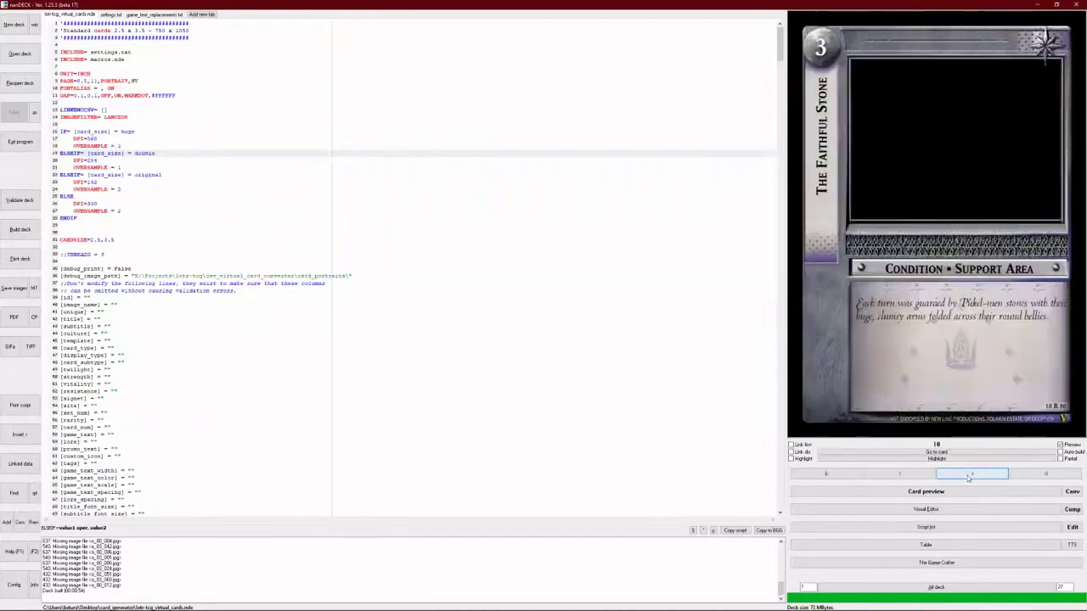
click(968, 477)
click(968, 477)
click(968, 477)
click(968, 477)
click(966, 475)
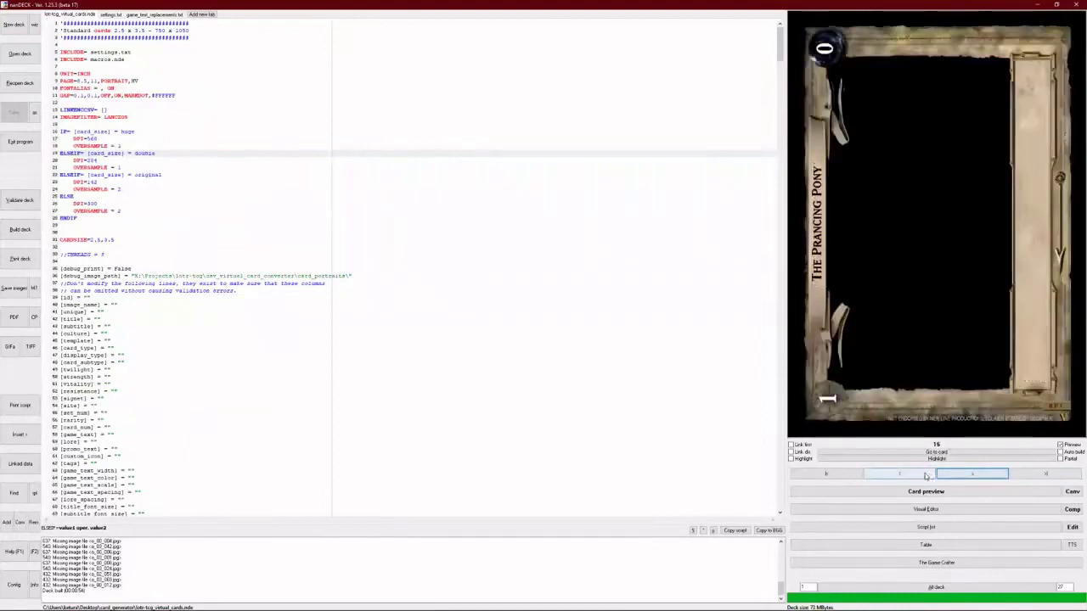
- Step back to the Gollum card, then cycle through all cards in a preview window
click(926, 475)
click(925, 475)
click(925, 476)
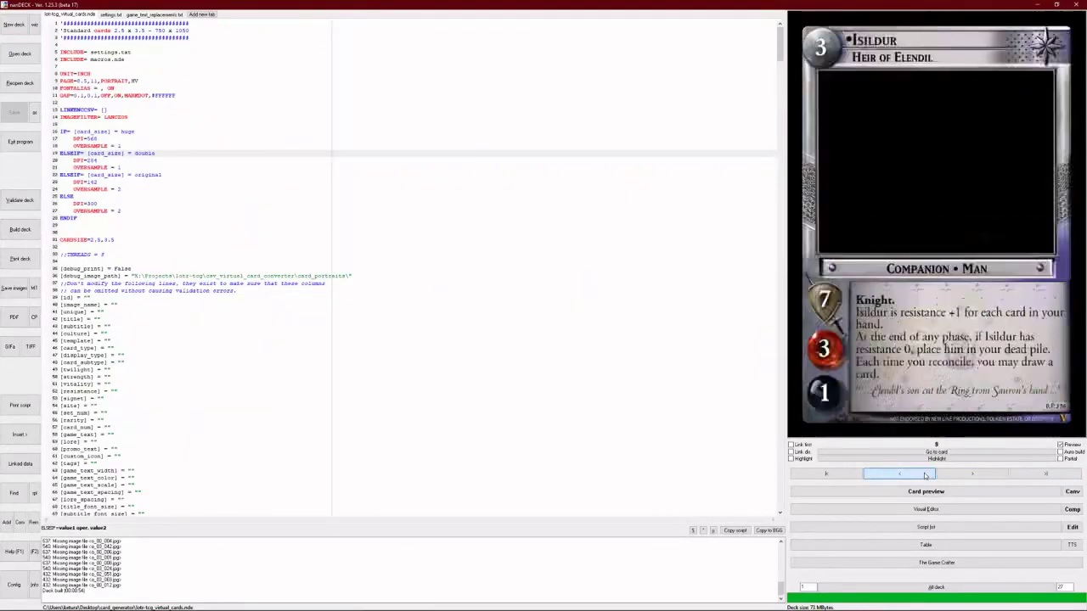
click(926, 475)
click(925, 476)
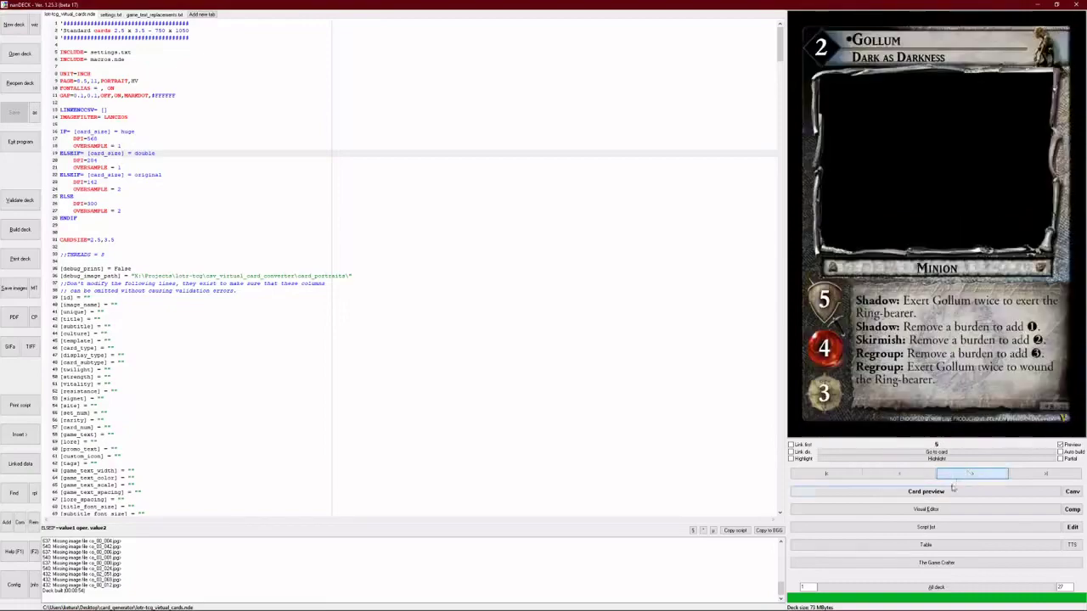
click(945, 494)
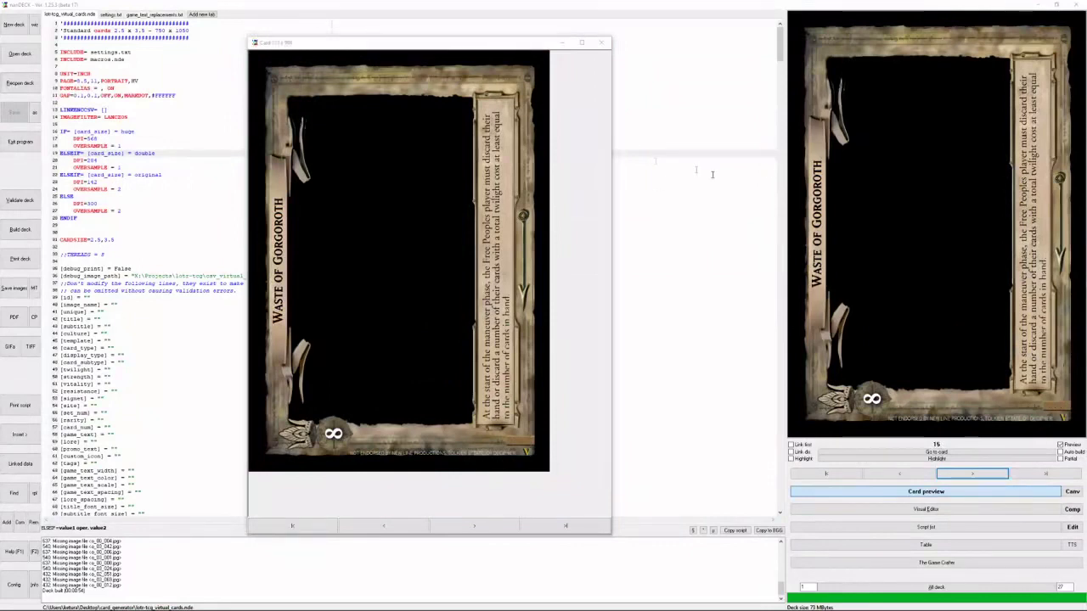
click(604, 43)
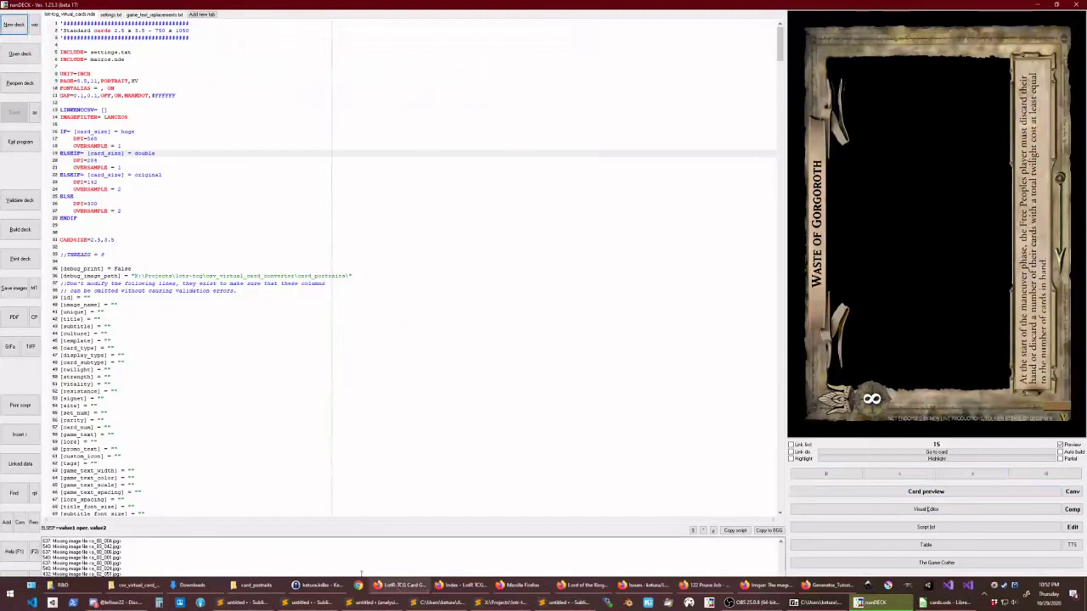
- Open portrait_templates and view the double character and huge site templates full-size
click(254, 586)
click(254, 213)
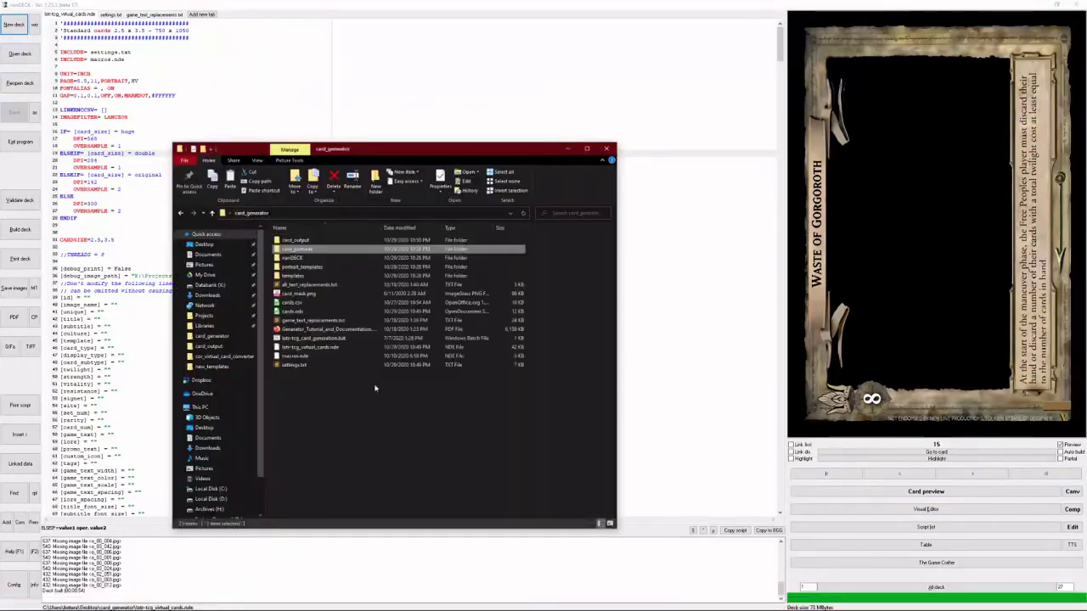
double_click(307, 268)
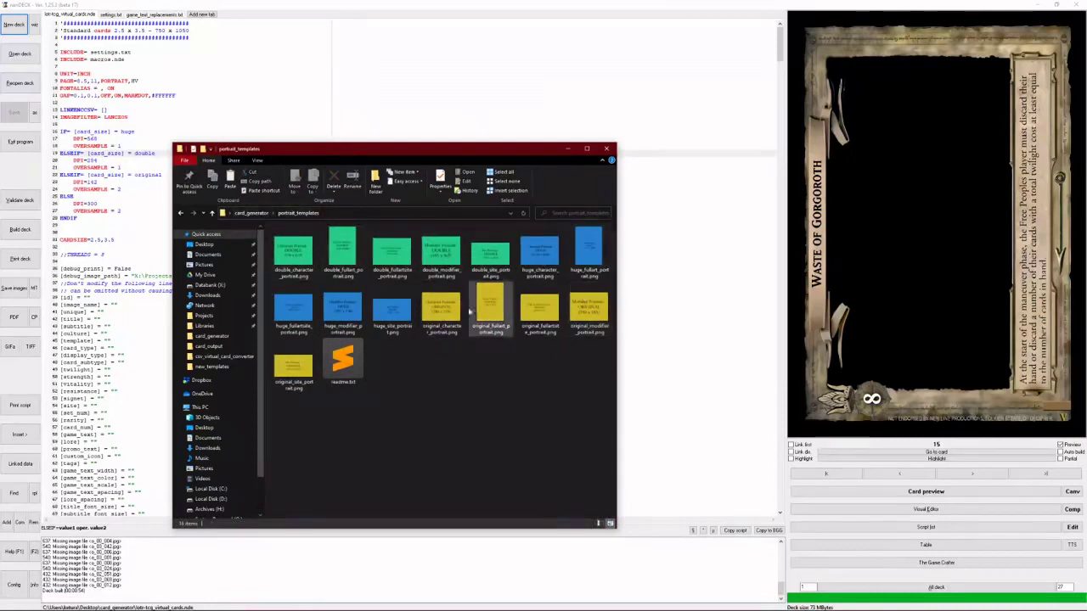
double_click(293, 255)
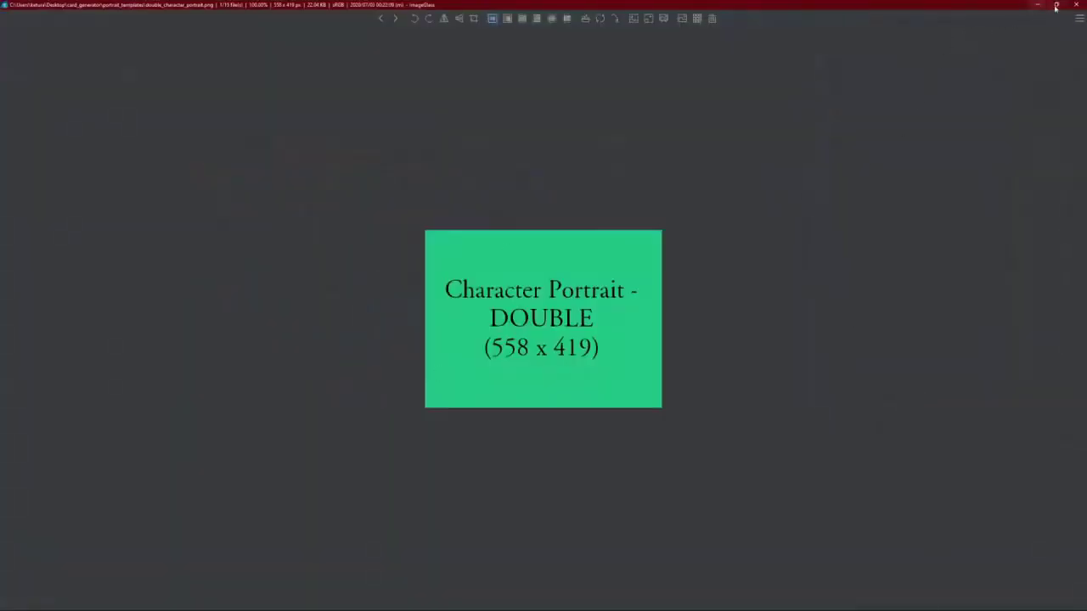
click(1076, 4)
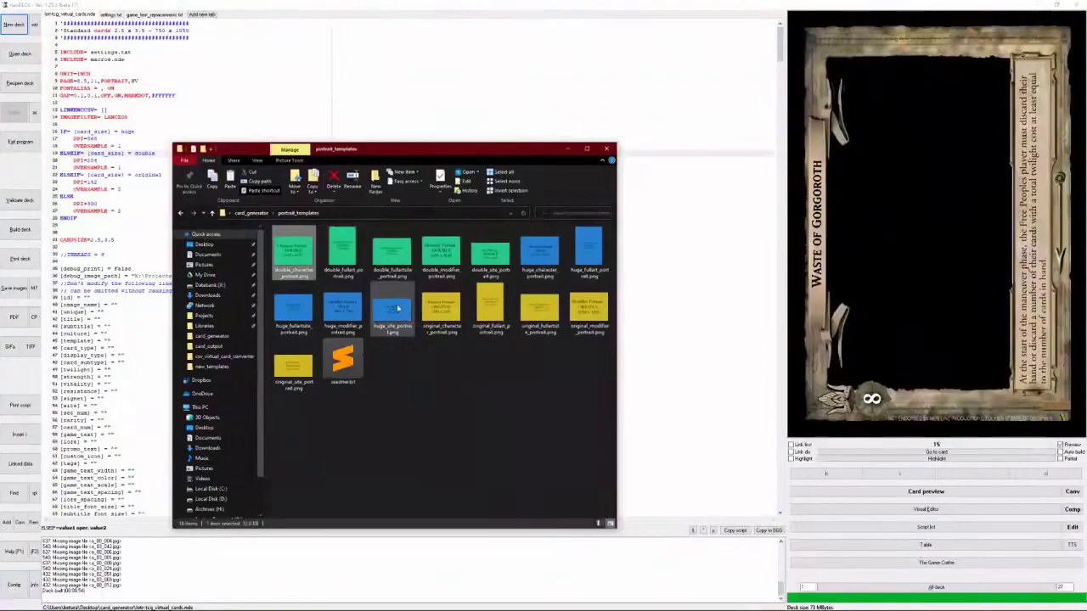
double_click(396, 308)
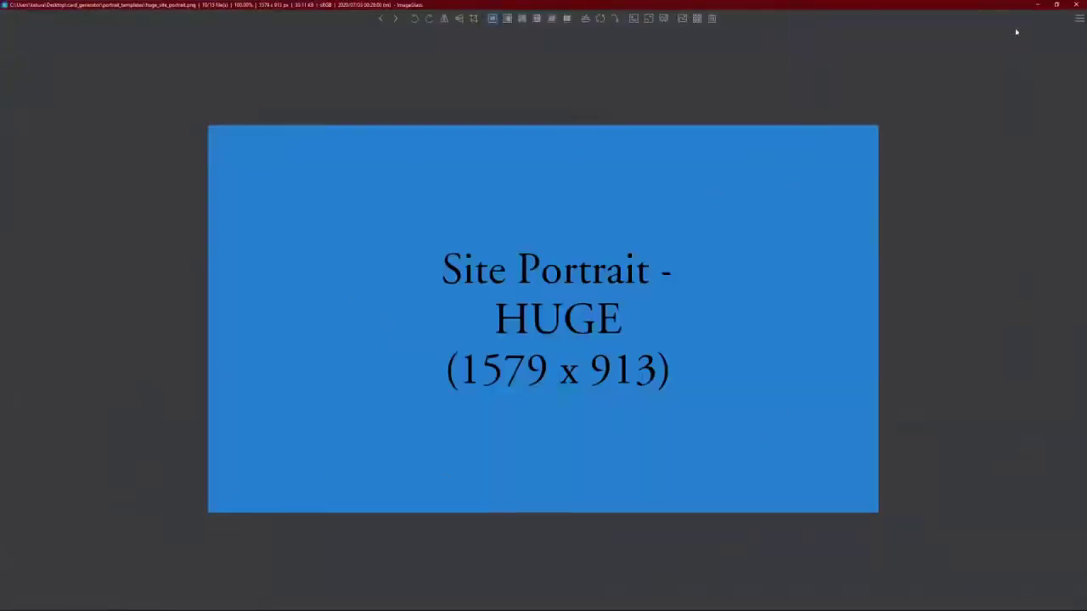
click(1073, 4)
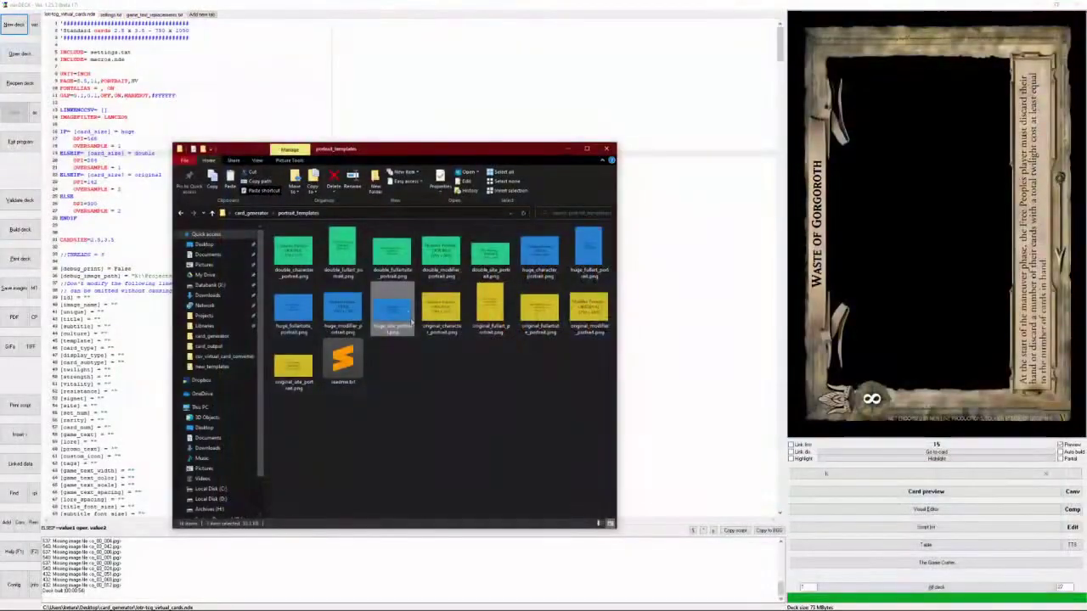
- Go to card_generator's templates folder and open original_res_export
click(253, 215)
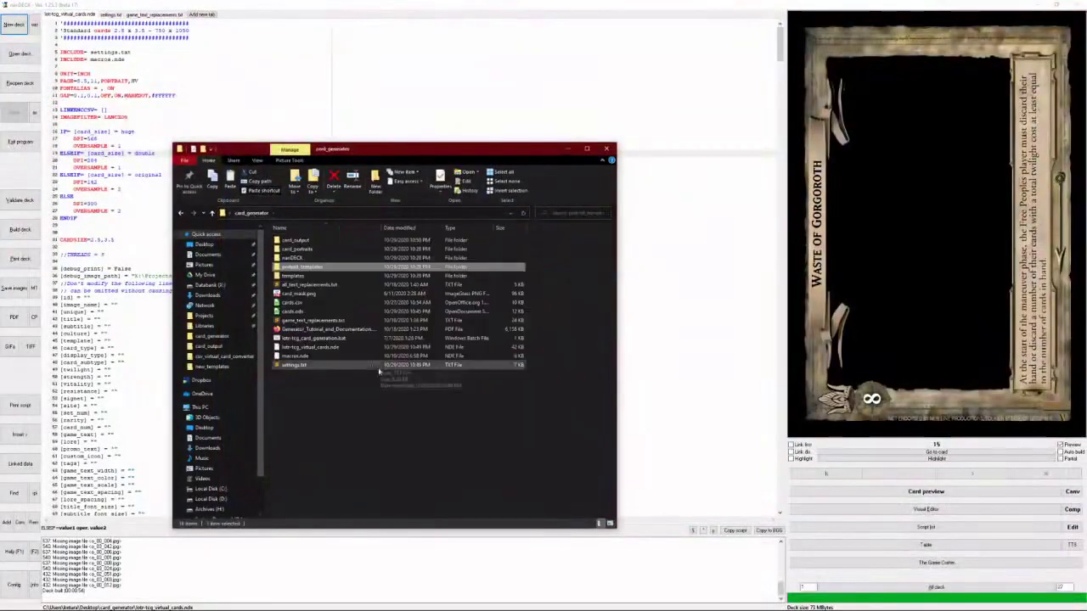
double_click(291, 280)
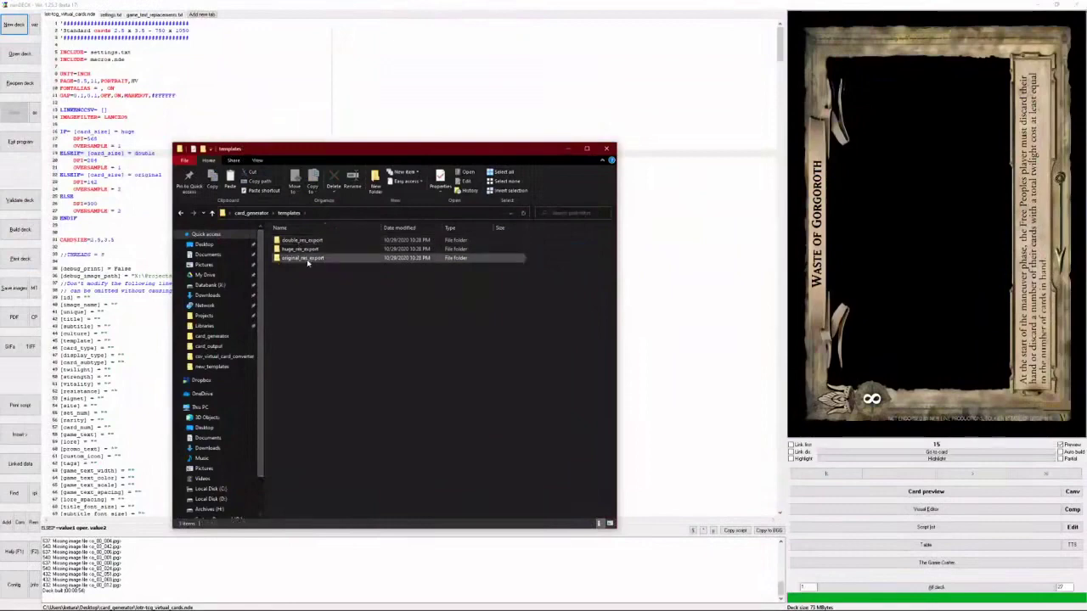
double_click(301, 258)
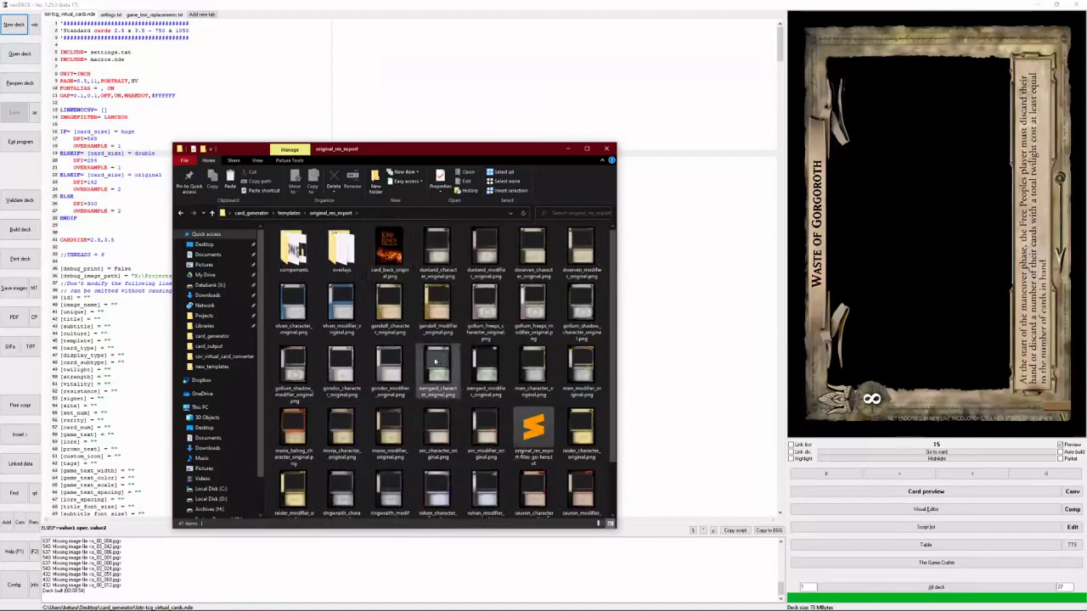
- Browse the components and positioned subfolders, then open templates' huge_res_export folder
double_click(293, 253)
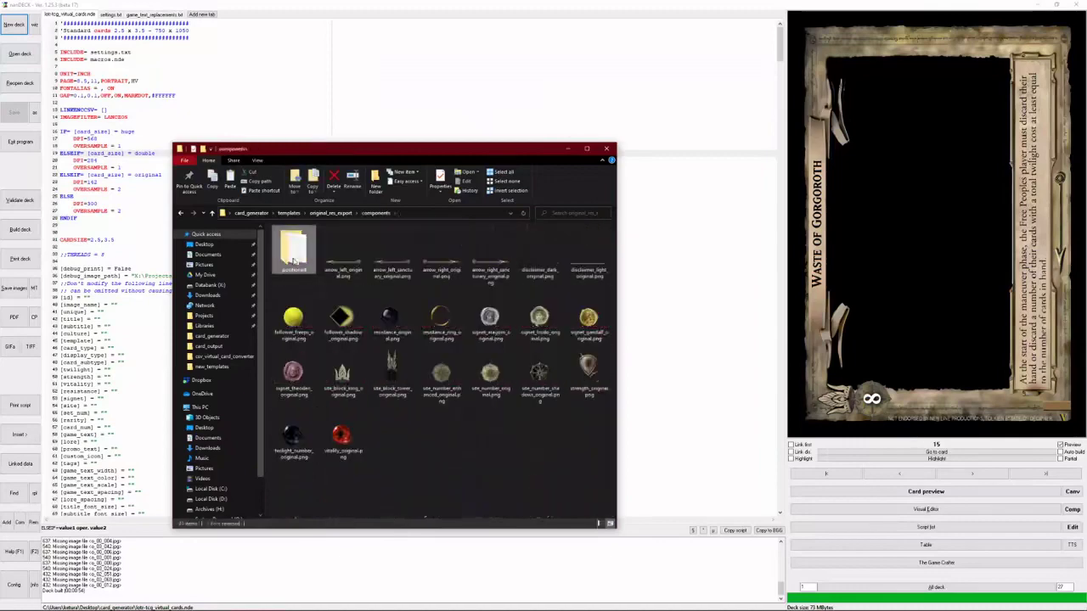
double_click(294, 254)
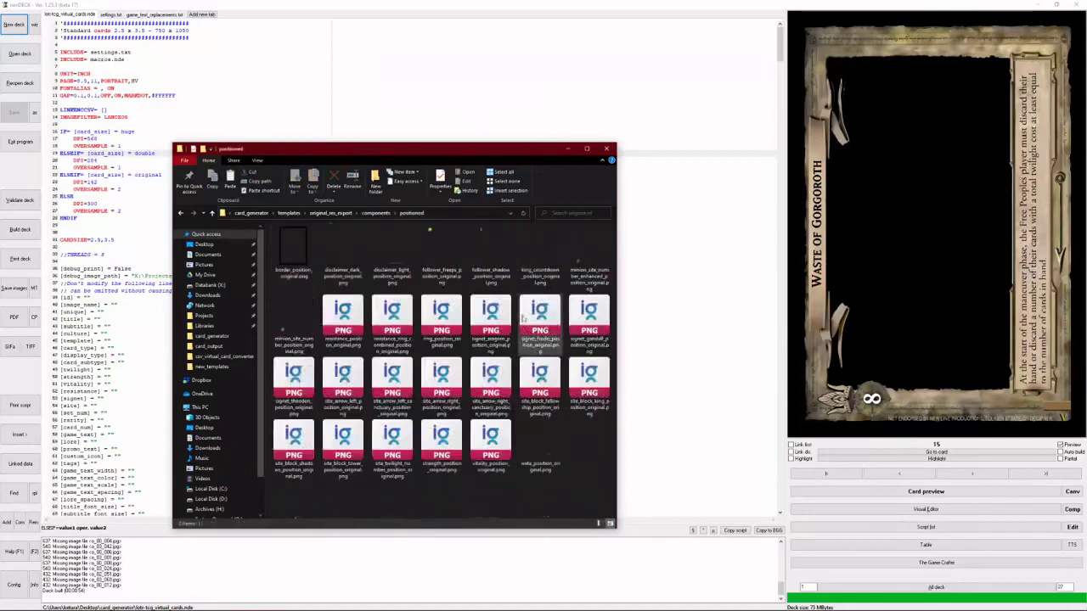
click(327, 213)
click(289, 212)
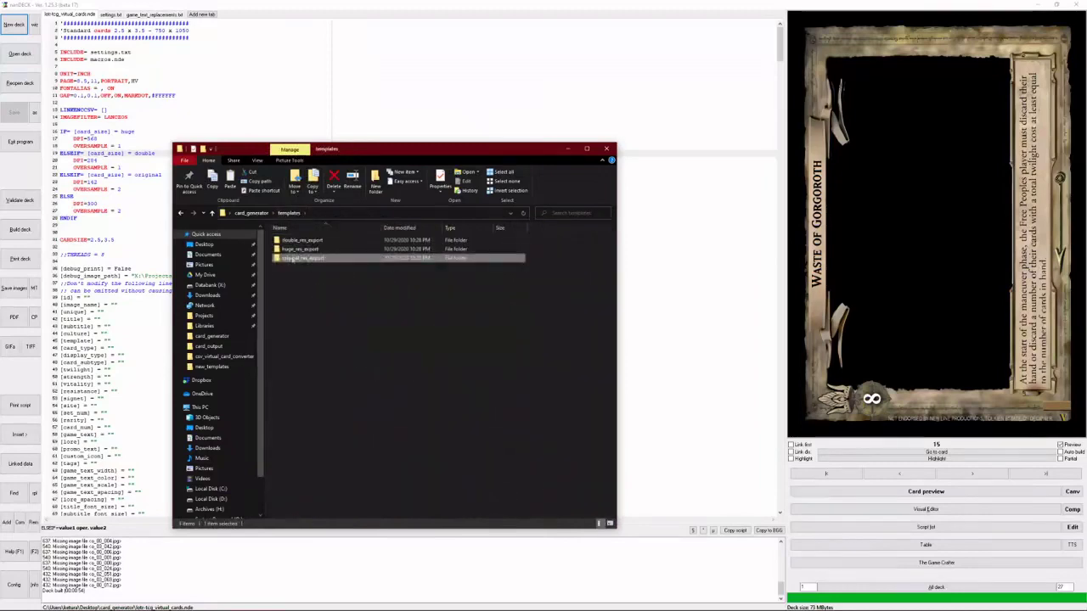
double_click(300, 249)
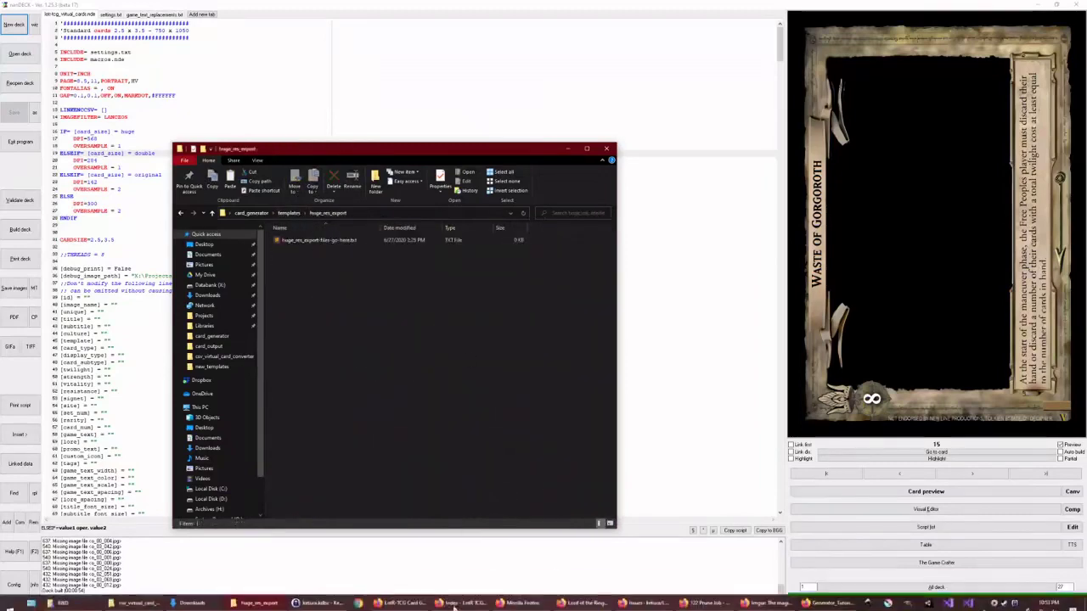
- Reopen the Google Docs tutorial from the forum thread and follow its Reddit templates link
click(459, 603)
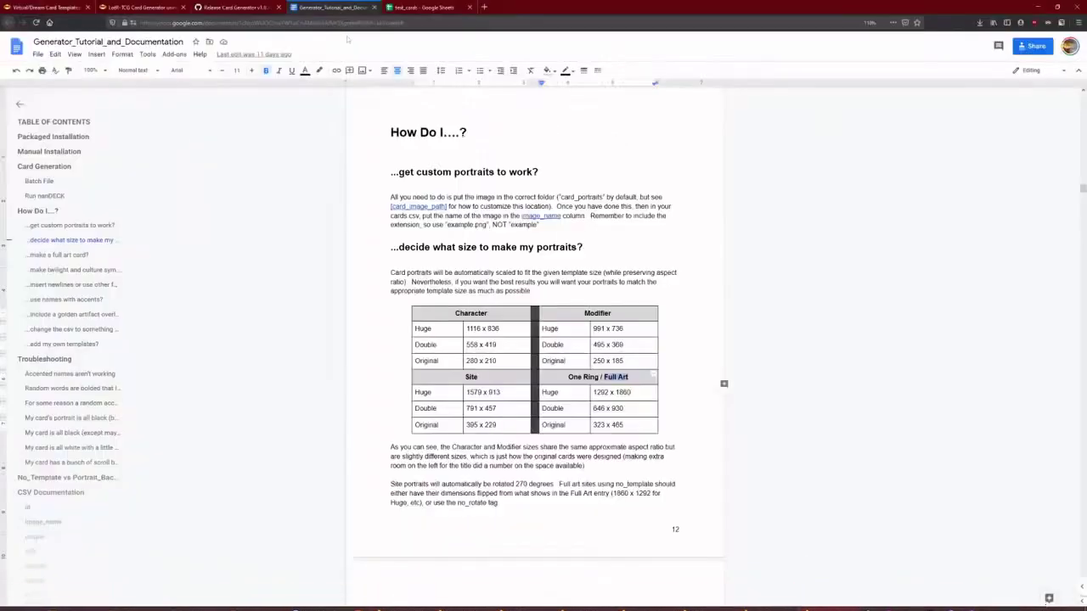
click(110, 6)
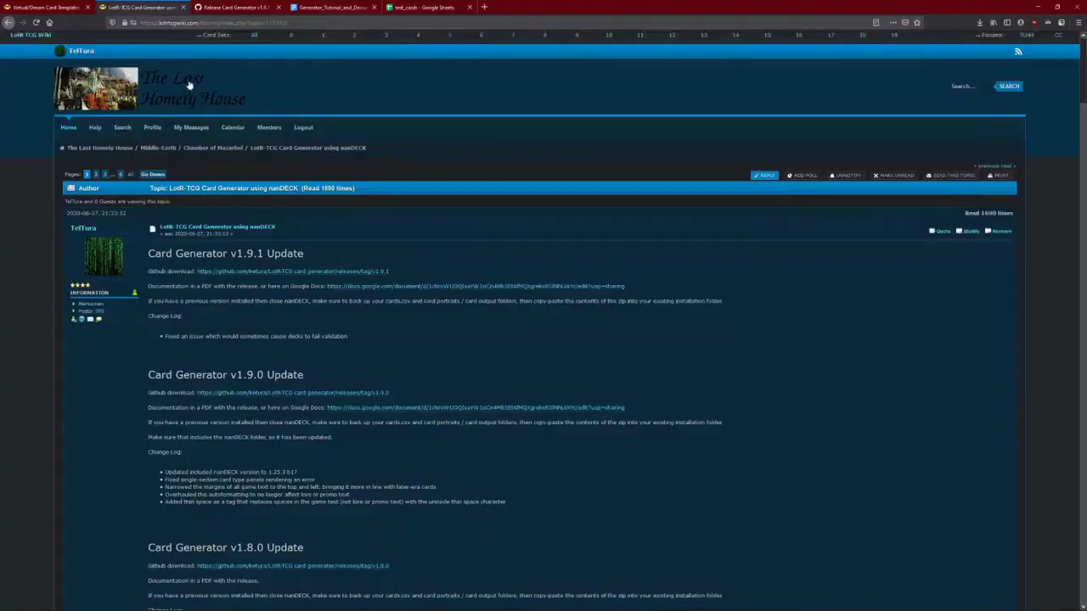
click(401, 291)
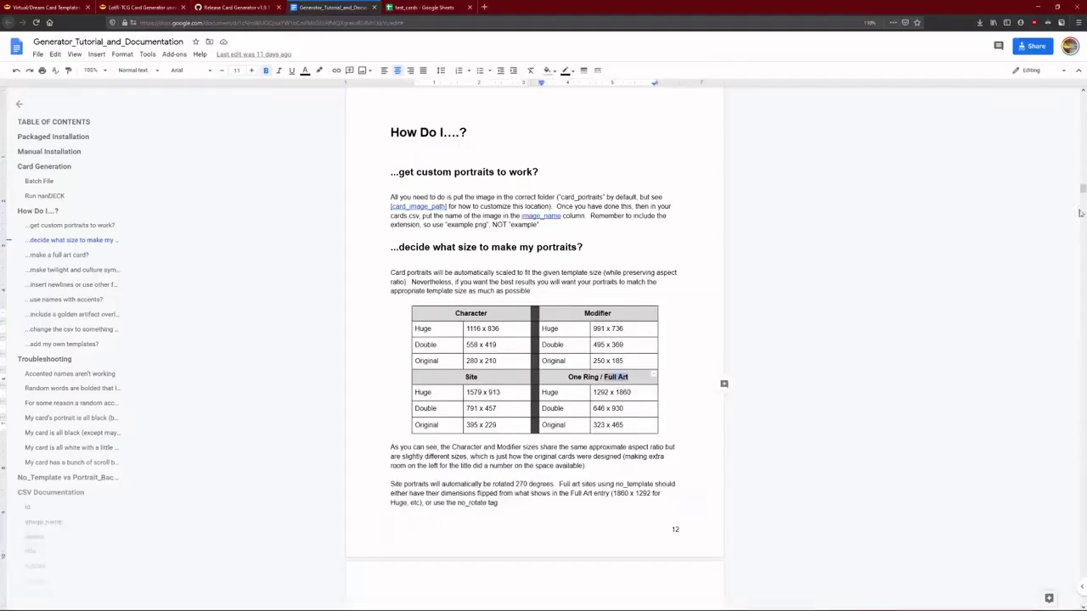
drag(1082, 189, 1070, 76)
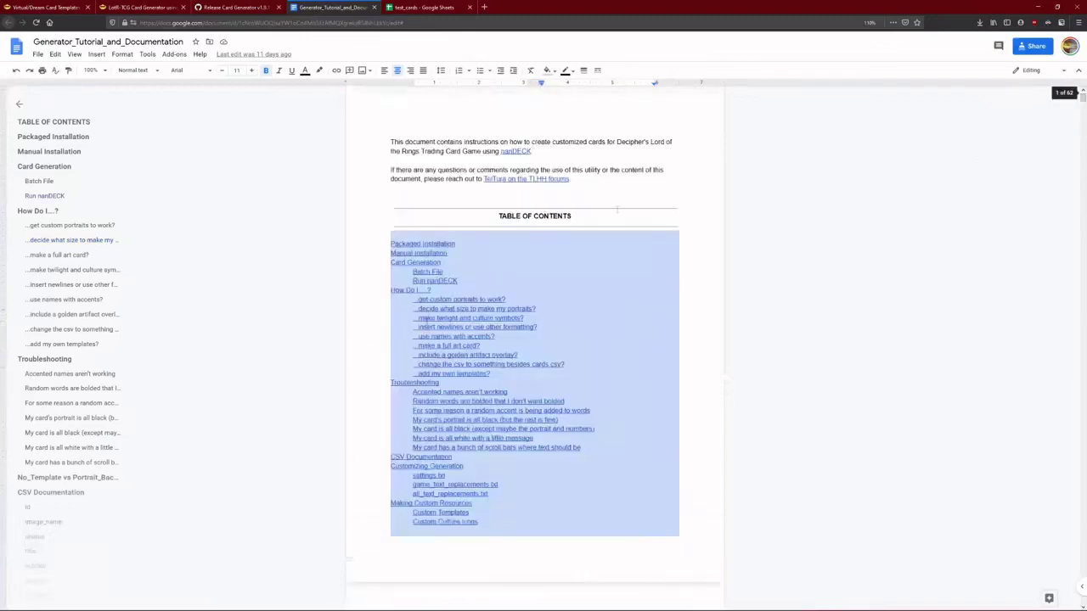
scroll(427, 318, down, 20)
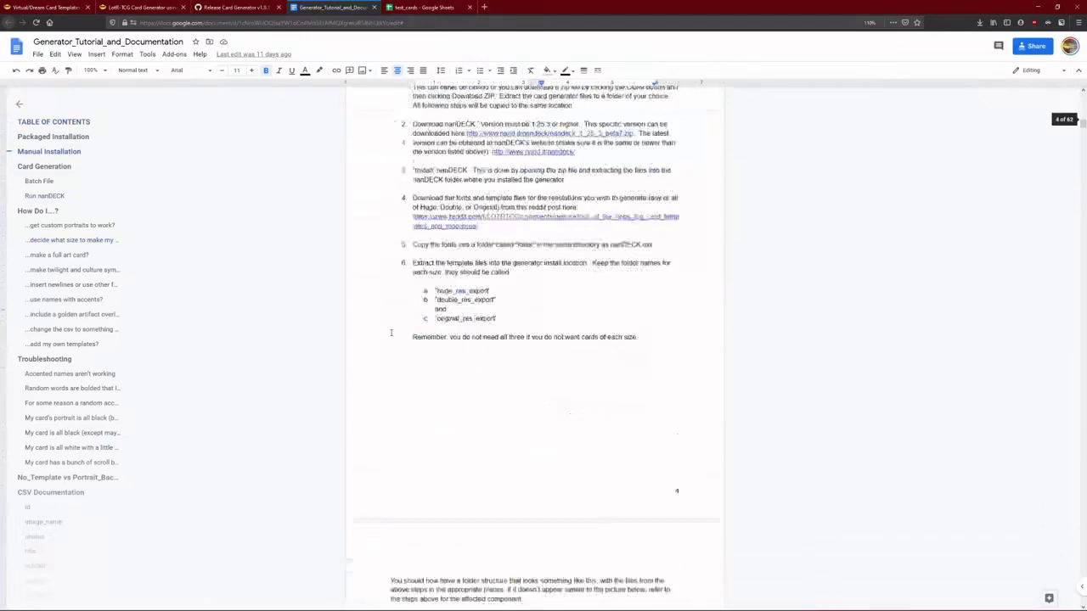
scroll(415, 202, up, 4)
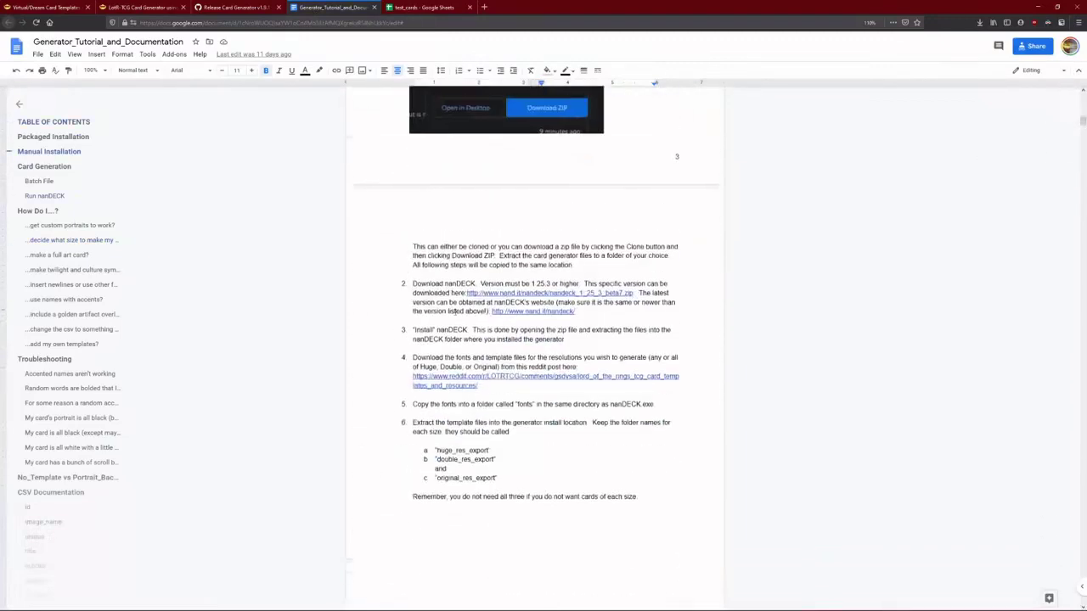
click(459, 387)
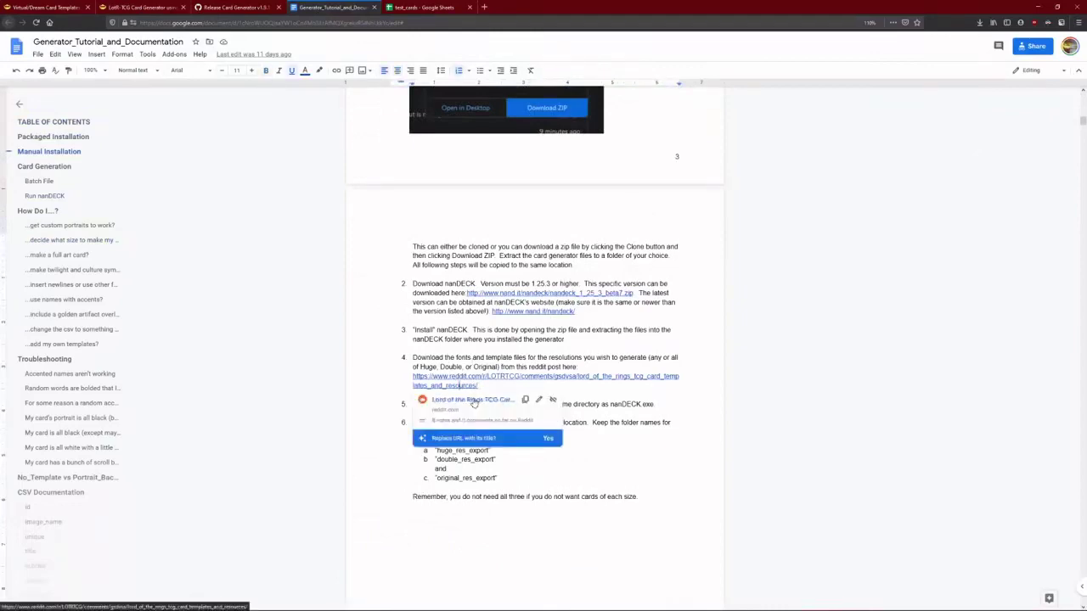
click(472, 398)
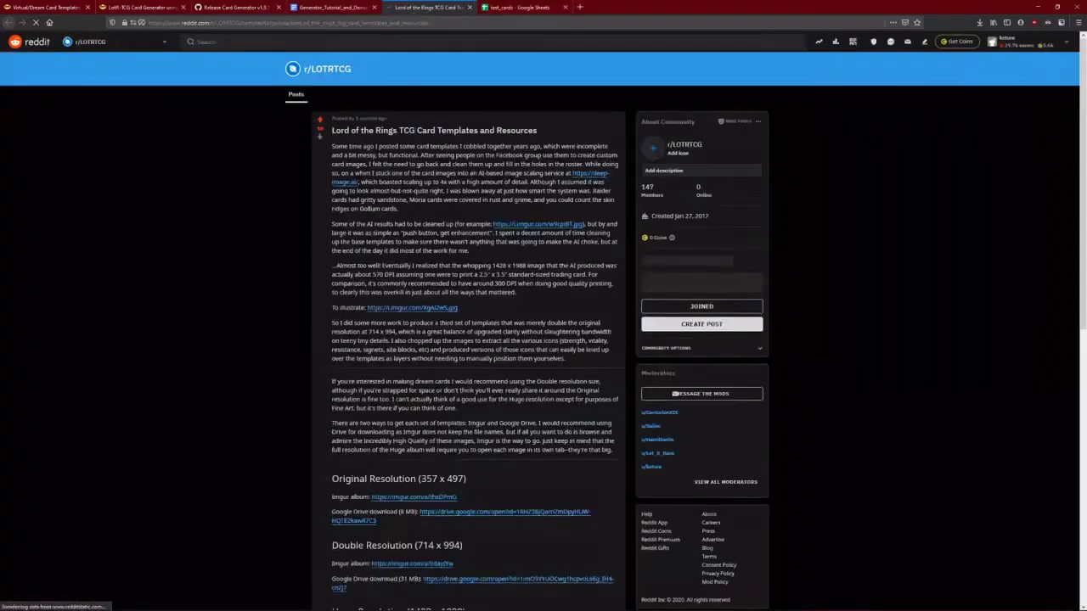
- Point out the Original and Double Resolution Drive download links in the Reddit post
scroll(430, 252, down, 3)
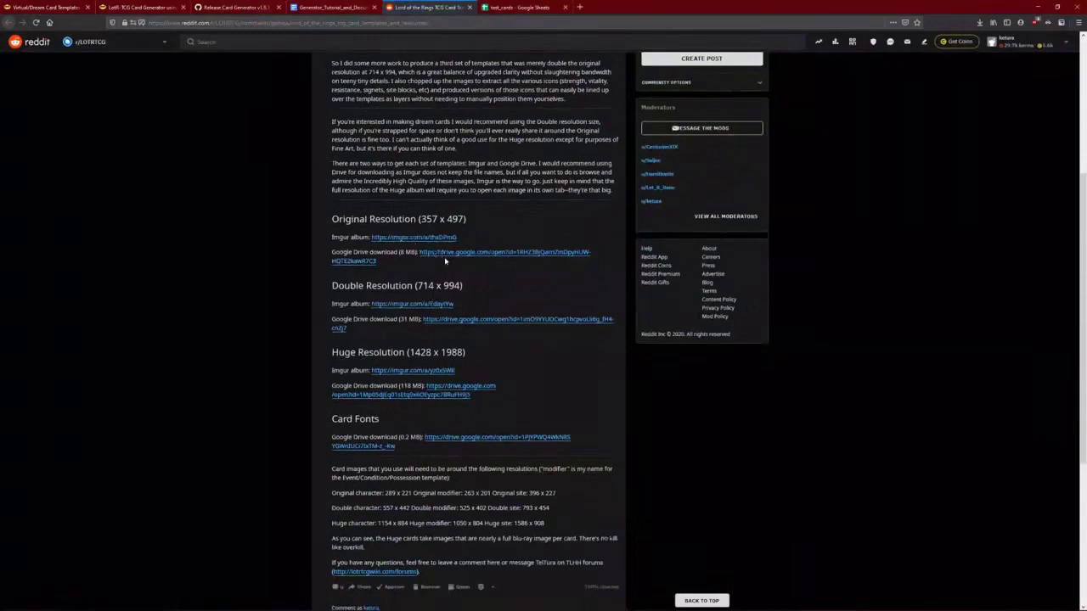
drag(419, 252, 423, 266)
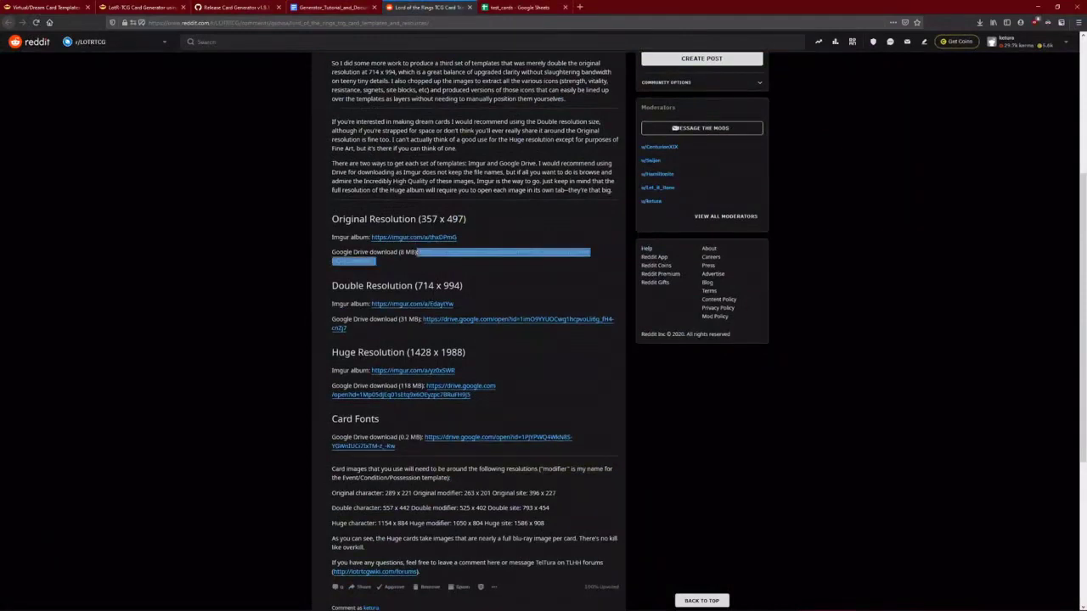
drag(421, 319, 429, 332)
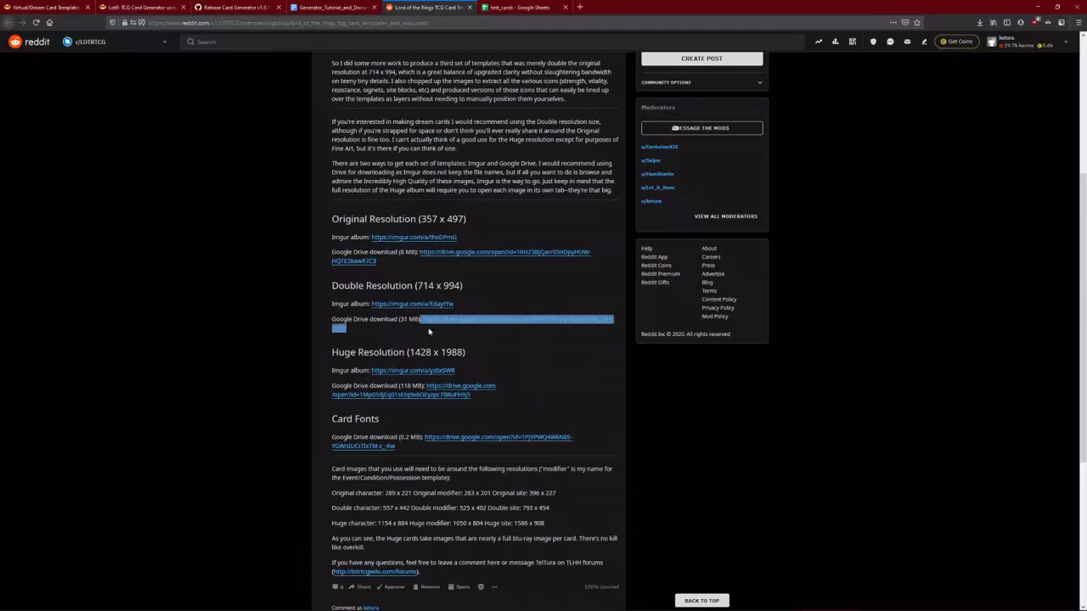
click(432, 403)
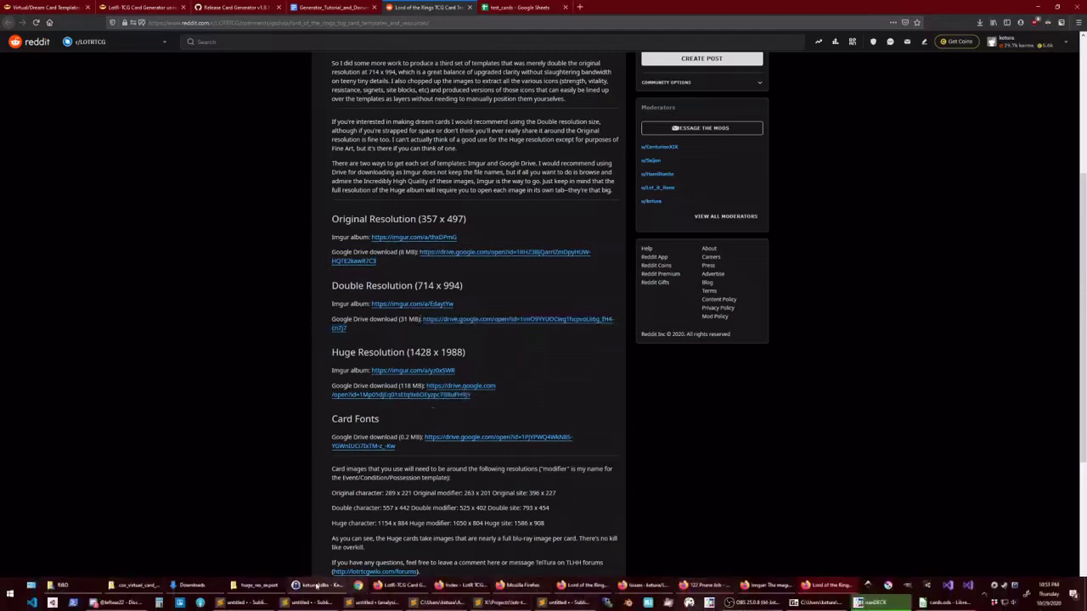
- Glance at the huge_res_export folder, then open the Huge Resolution Imgur album in a new tab
click(264, 587)
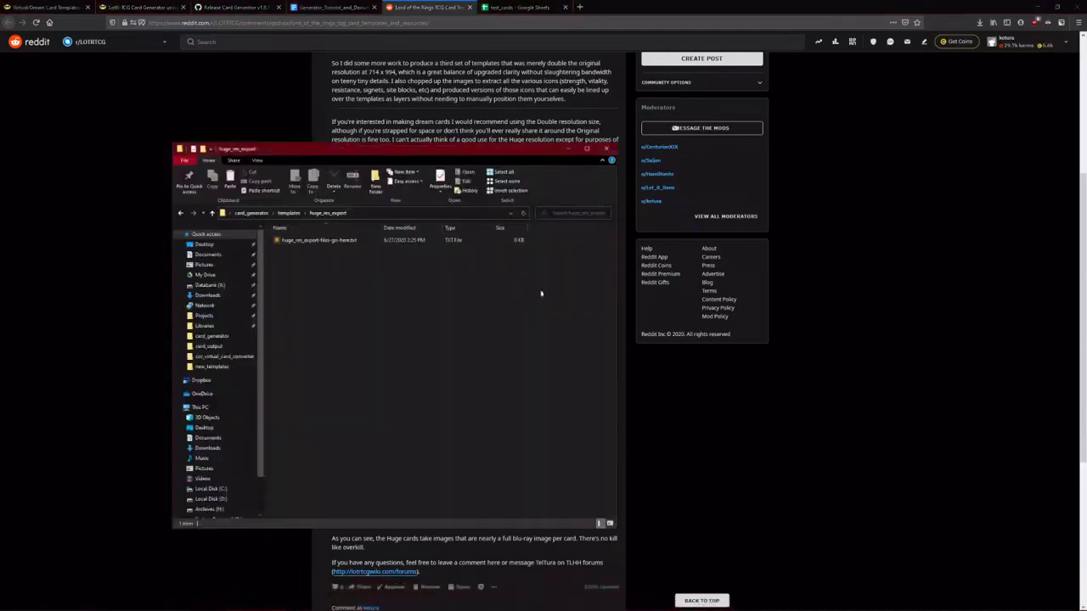
click(723, 400)
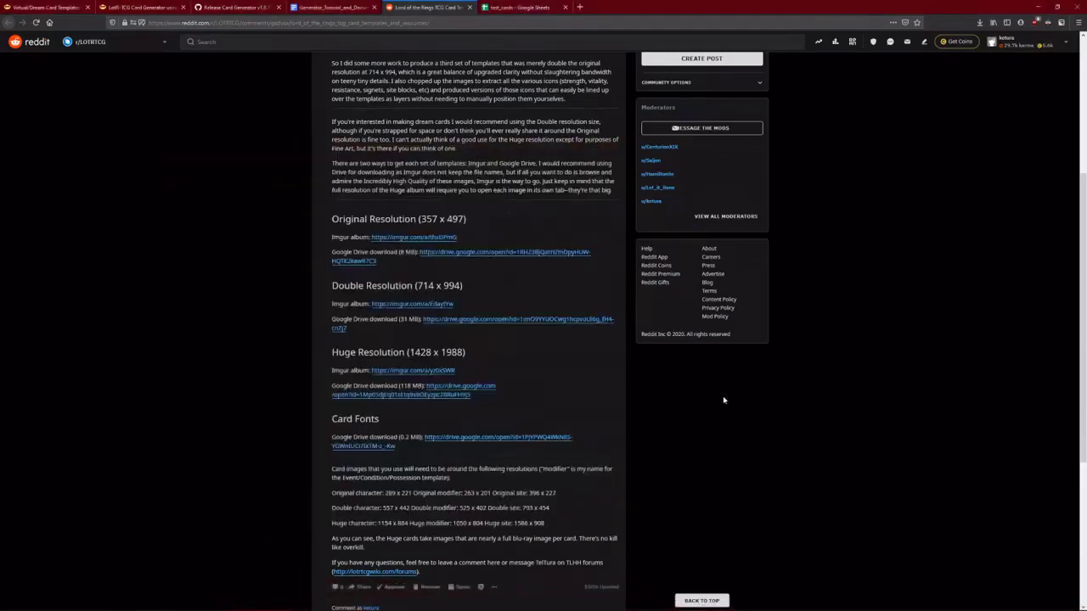
middle_click(401, 371)
- Switch to the Imgur album tab and scroll through its description
click(512, 14)
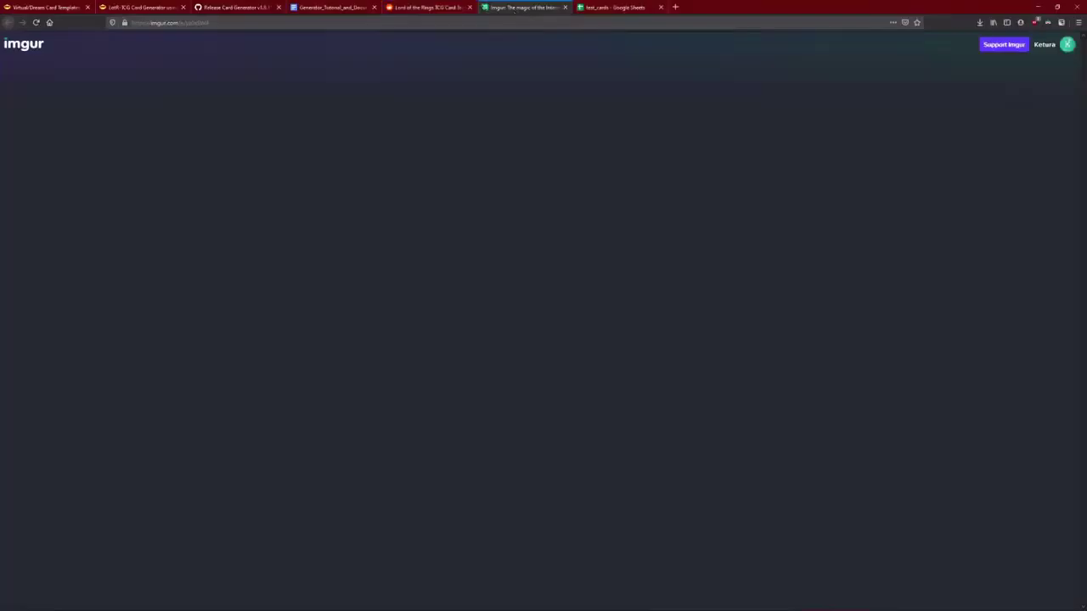
scroll(560, 393, down, 4)
scroll(490, 371, down, 4)
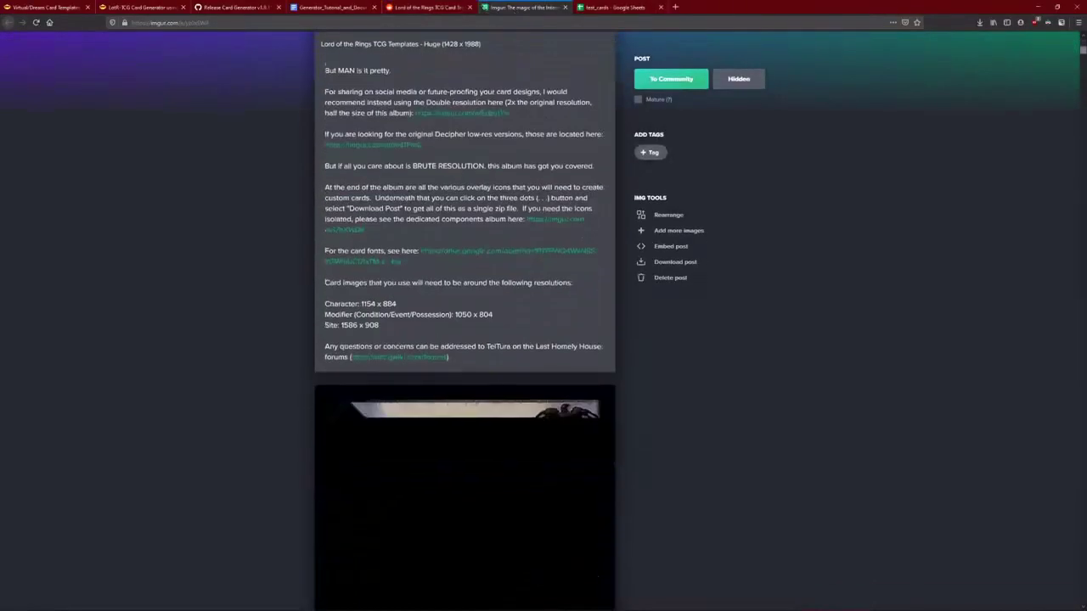
scroll(538, 444, down, 3)
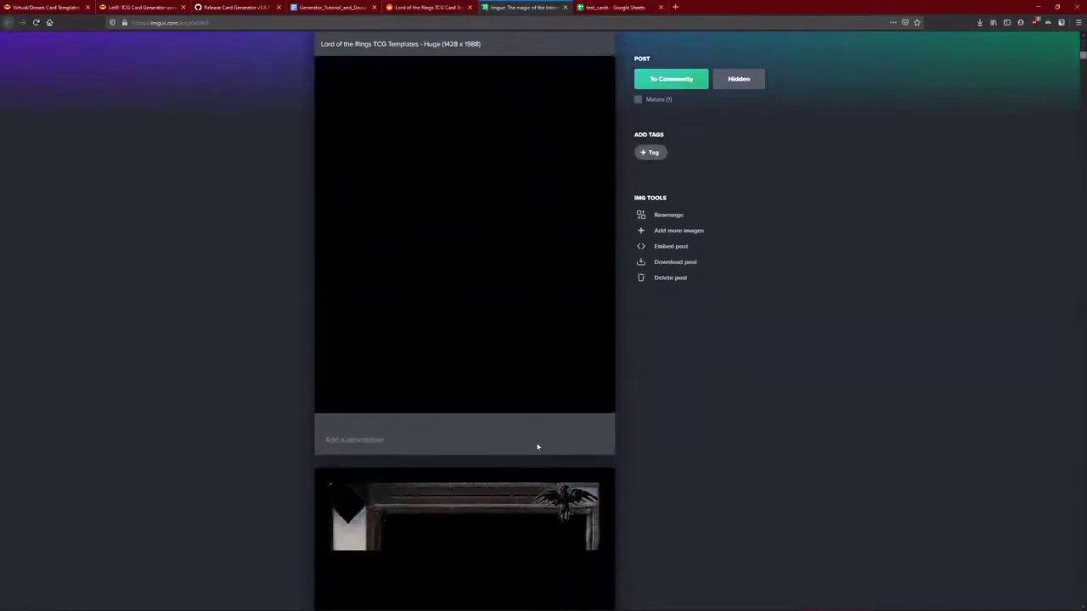
scroll(541, 444, up, 2)
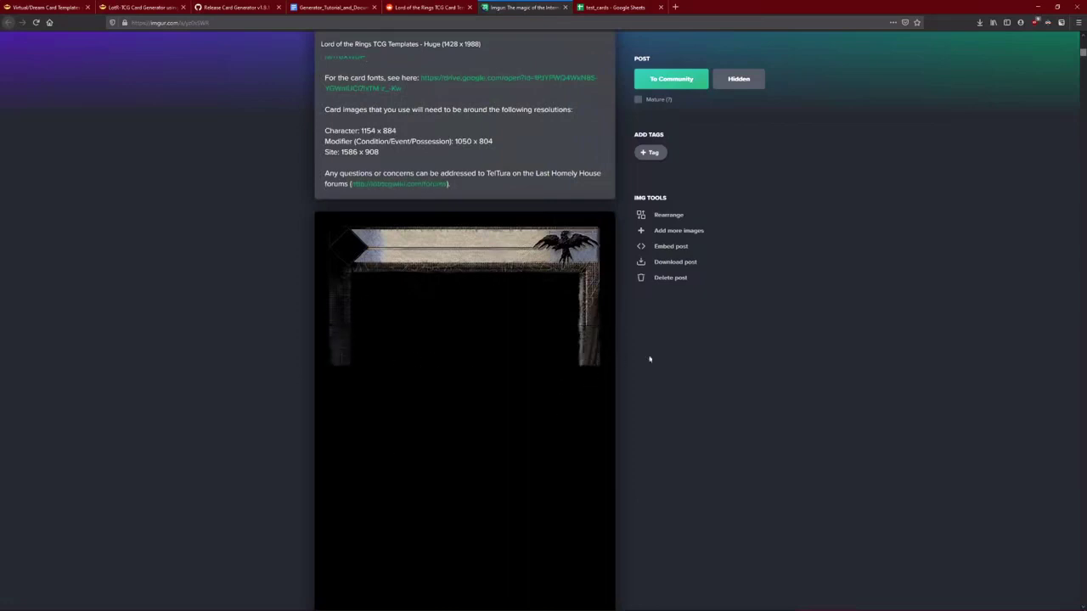
scroll(684, 360, down, 1)
scroll(568, 310, down, 2)
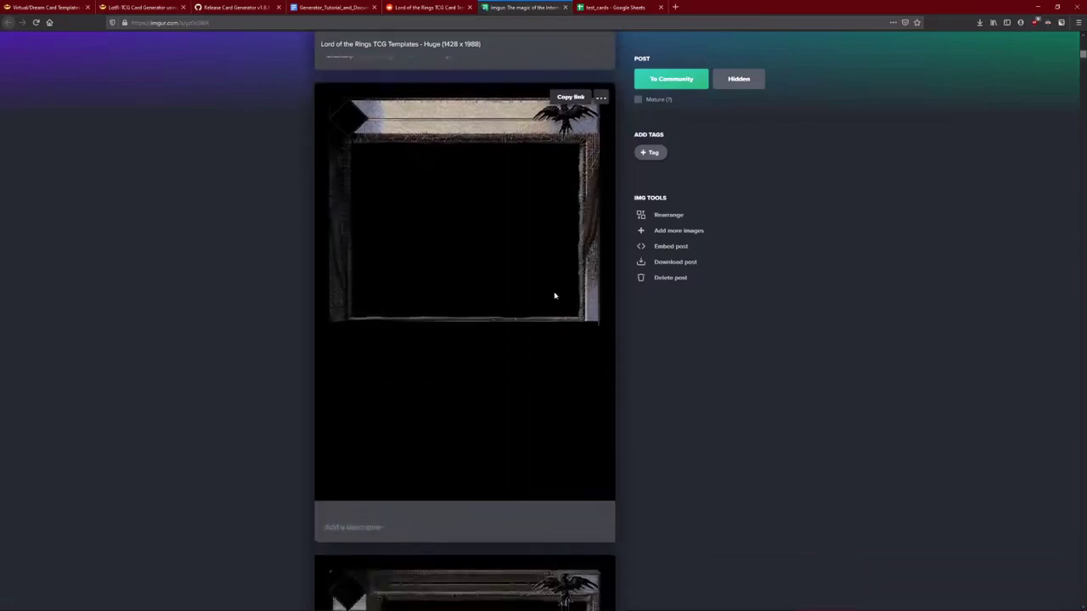
scroll(527, 276, up, 1)
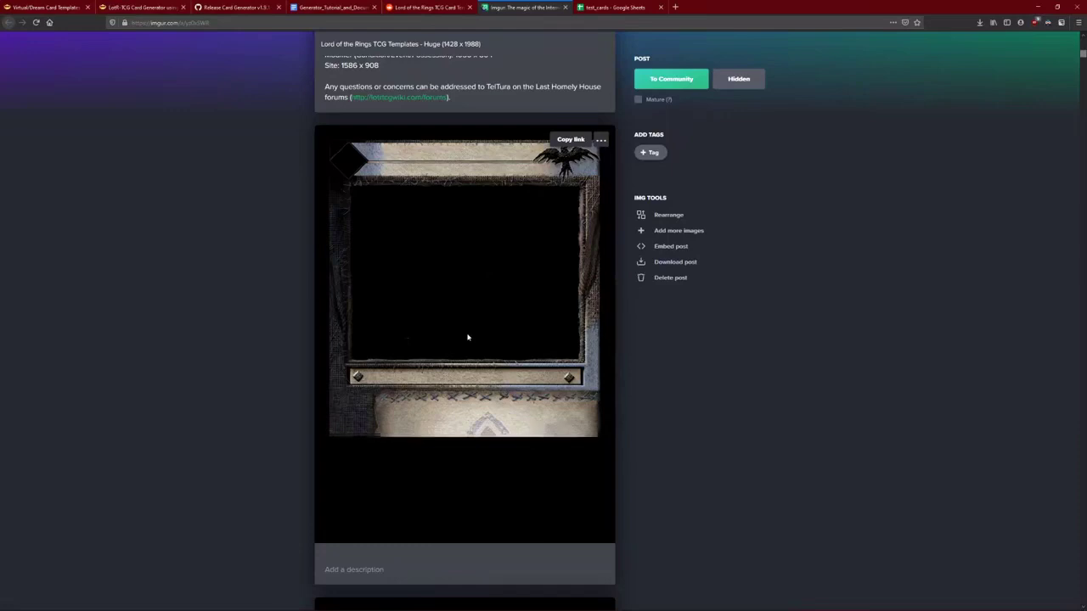
- Highlight the 1428 x 1988 size in the title, then view the first card template image full-size
drag(443, 44, 481, 43)
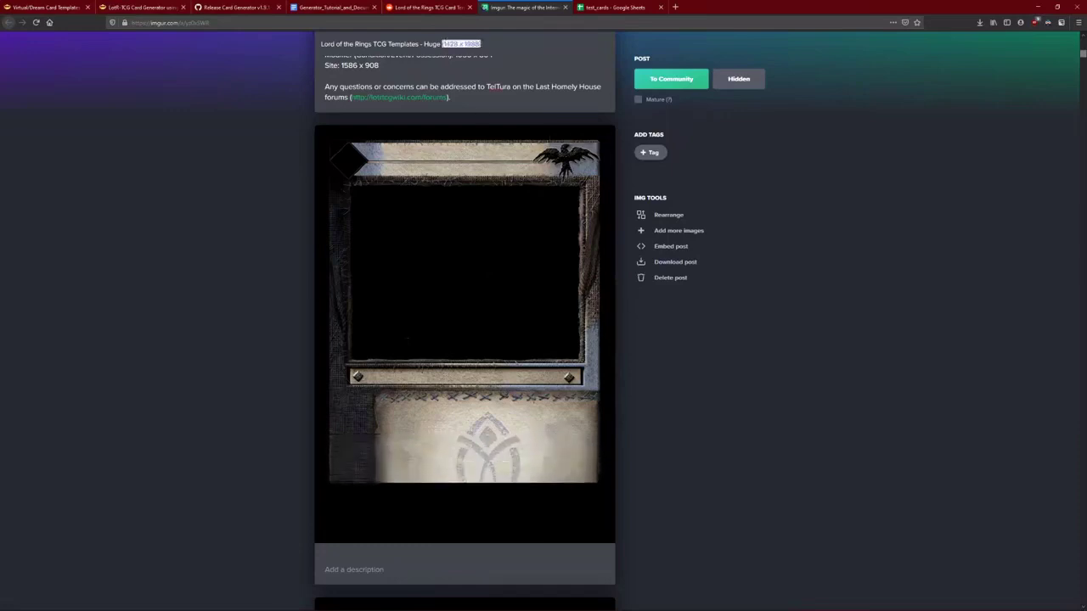
click(676, 399)
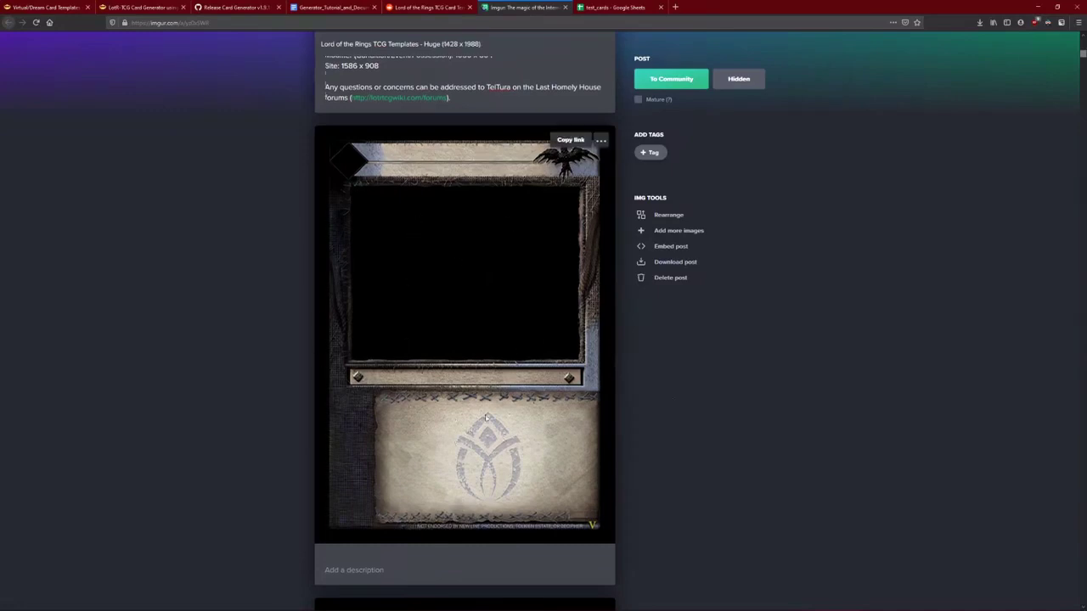
right_click(410, 280)
click(454, 288)
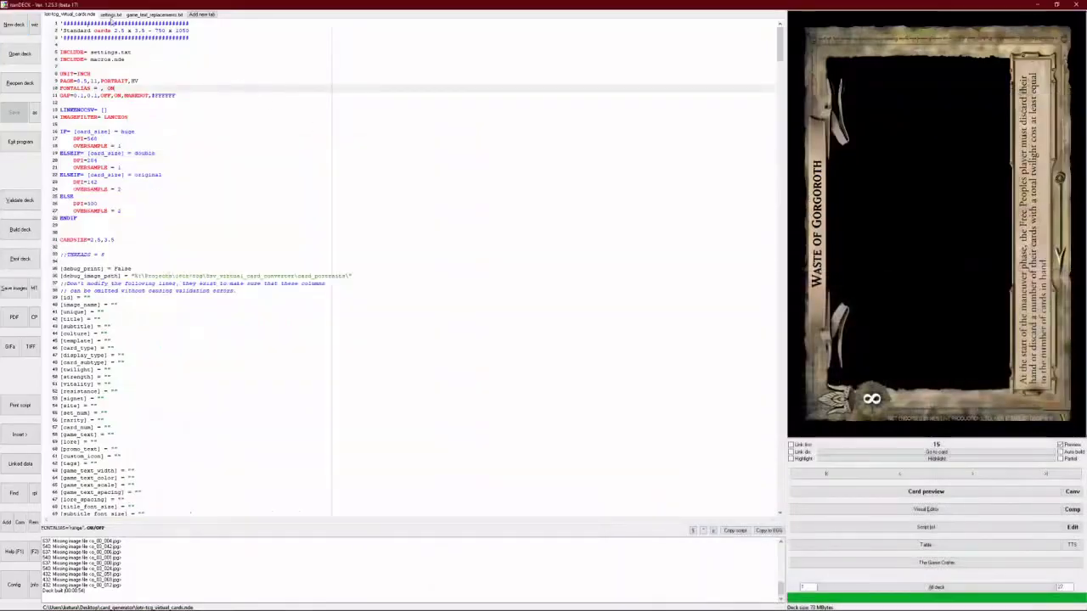
- Change card_size in settings.txt from double to original, save it, and return to lotr-tcg_virtual_cards.nde
click(110, 15)
scroll(129, 281, down, 19)
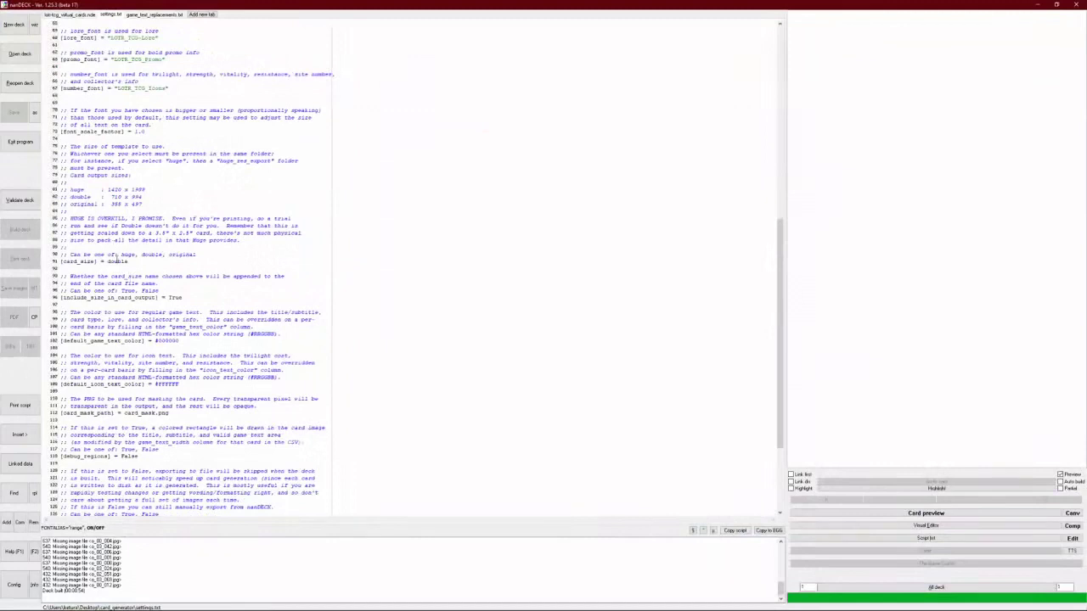
double_click(116, 260)
text(origina)
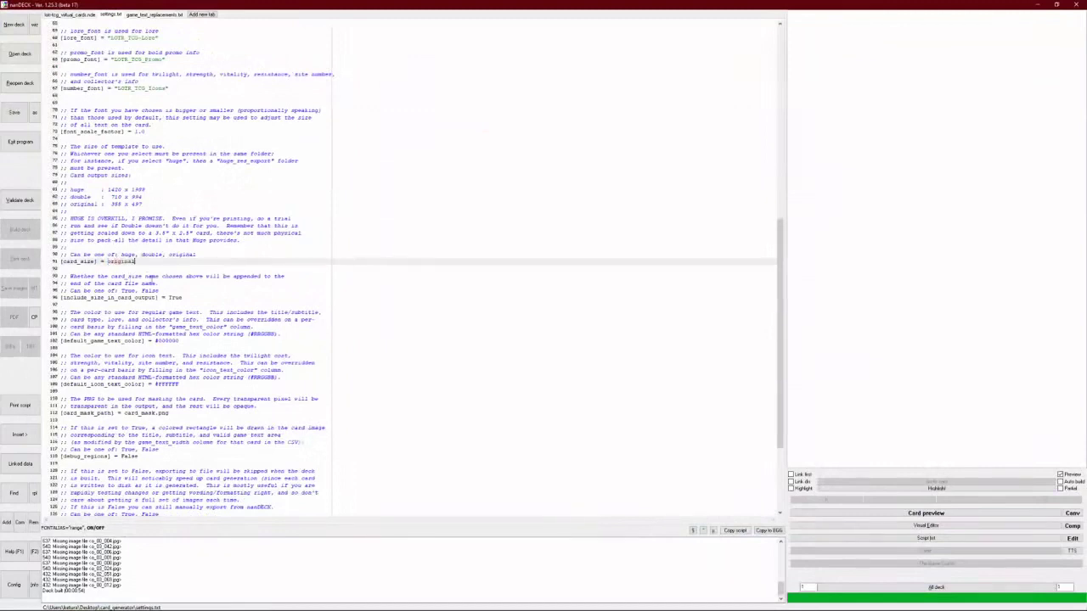
key(ctrl+s)
click(66, 14)
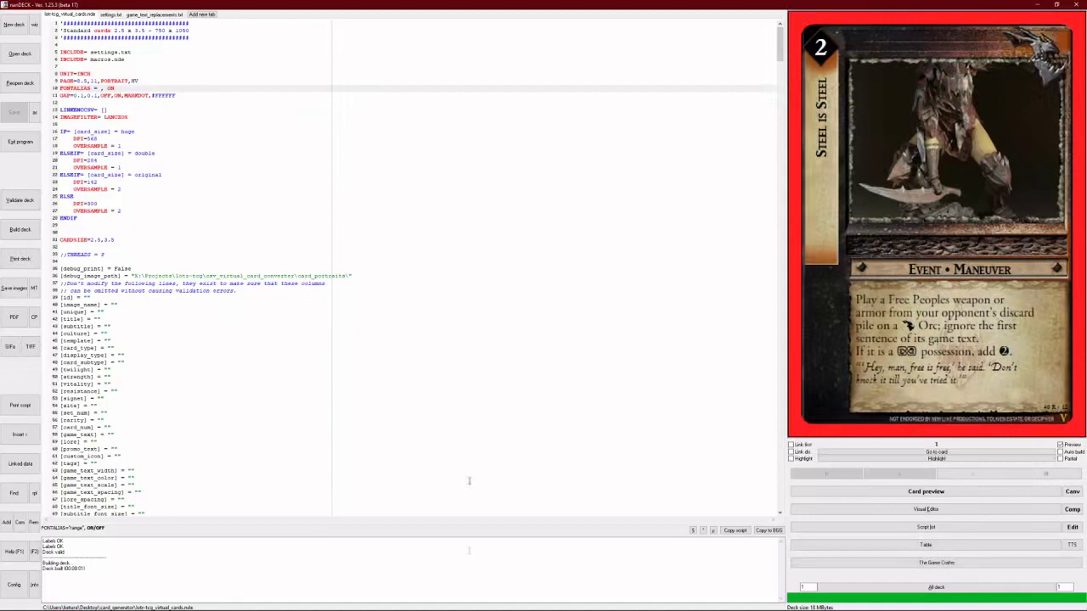
- In Explorer, go up to card_generator, enter card_output, and open example_original.png in the image viewer
click(255, 593)
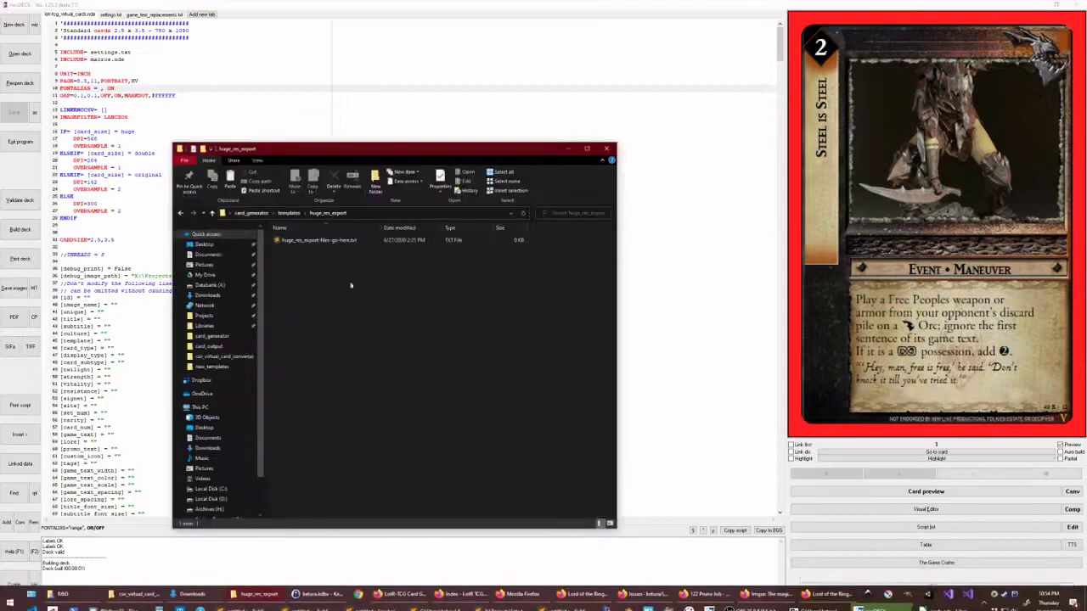
click(288, 213)
click(252, 213)
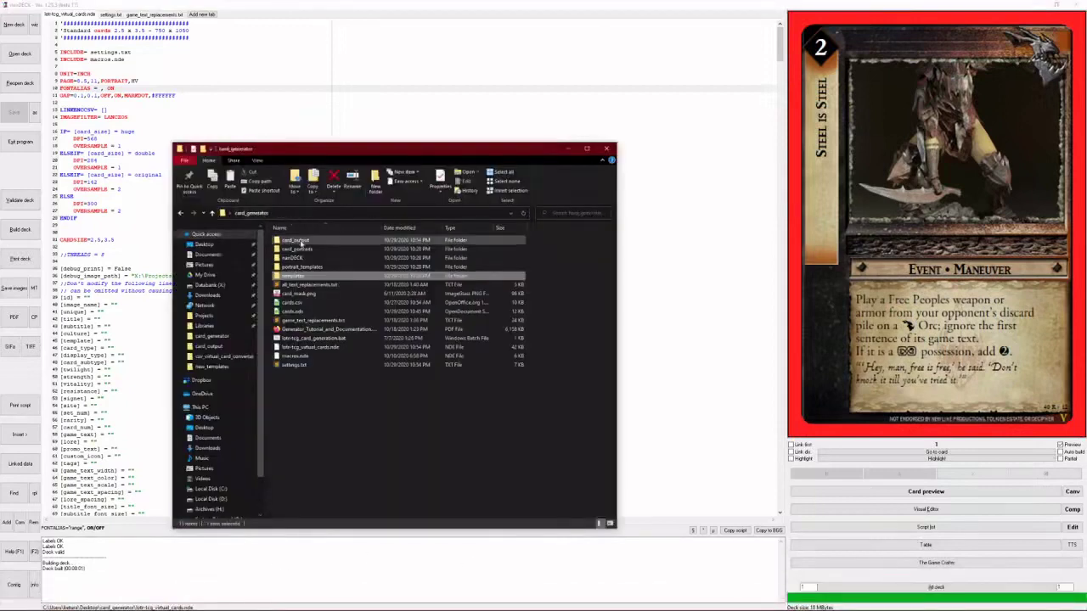
double_click(297, 240)
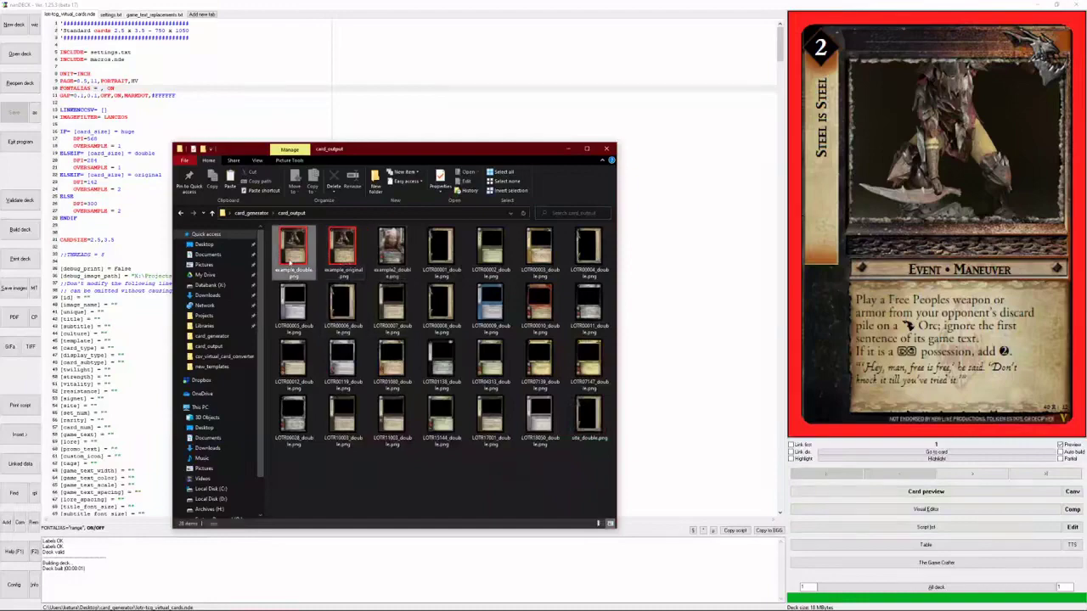
click(293, 244)
double_click(344, 255)
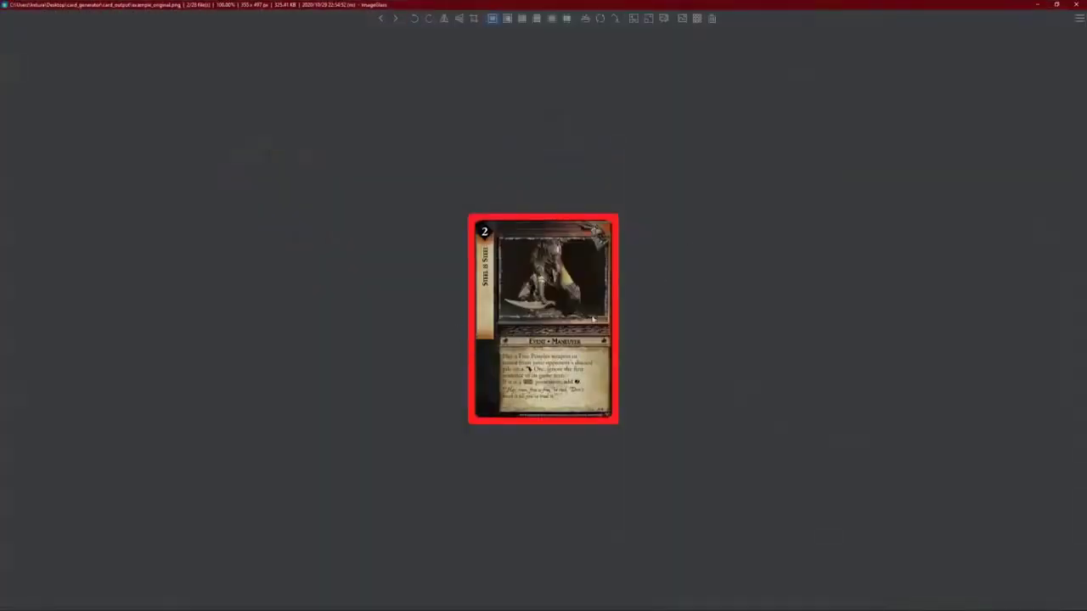
- Flip between the 355 x 497 example_original.png and 710 x 994 example_double.png renders, then close ImageGlass
click(380, 18)
click(394, 18)
click(381, 17)
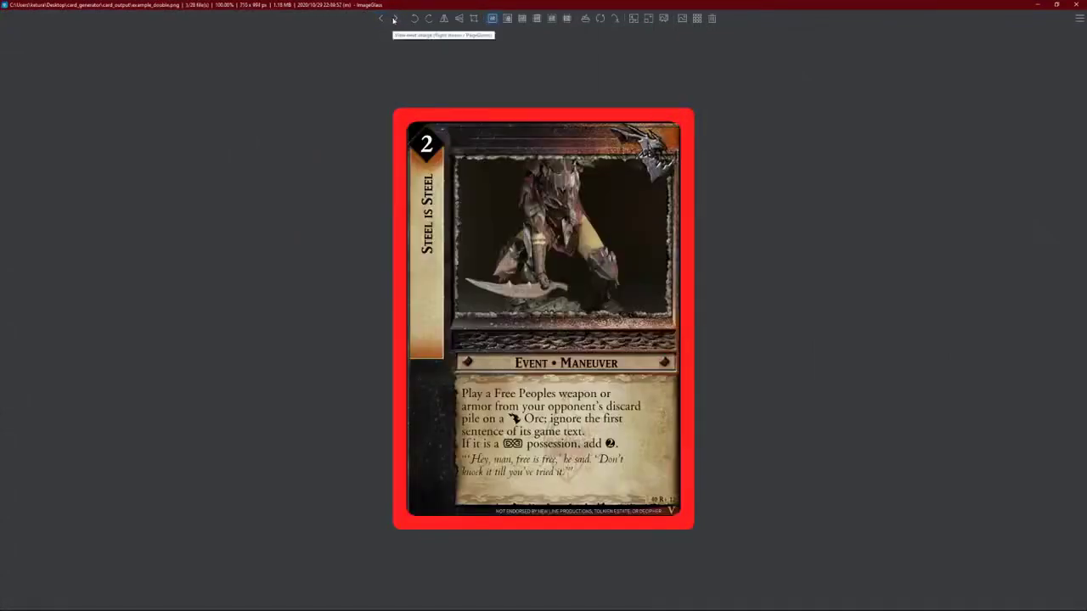
click(393, 18)
click(381, 18)
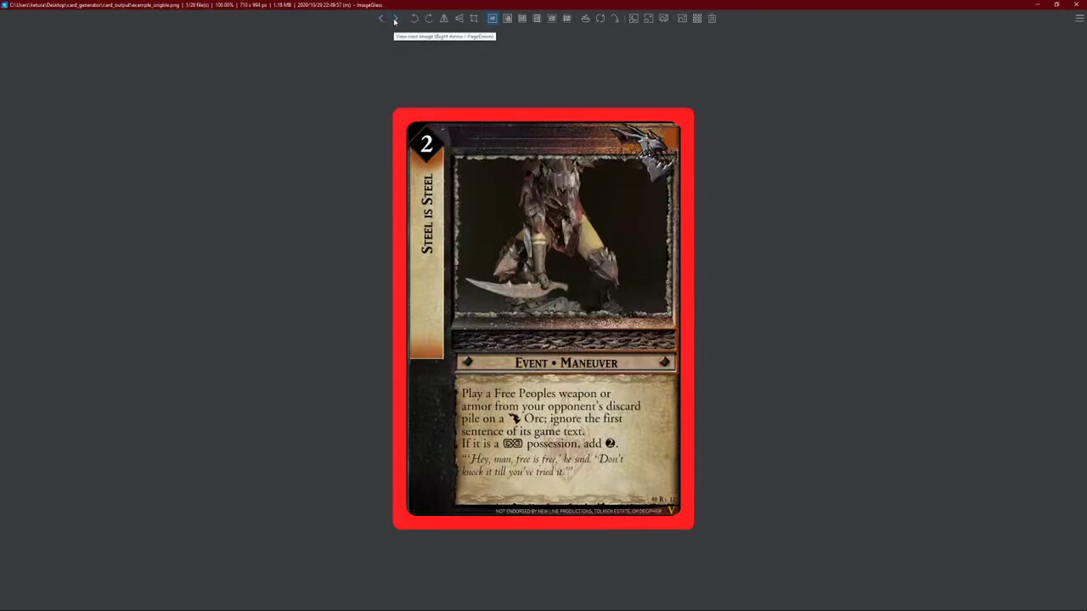
click(394, 18)
click(394, 18)
click(1076, 4)
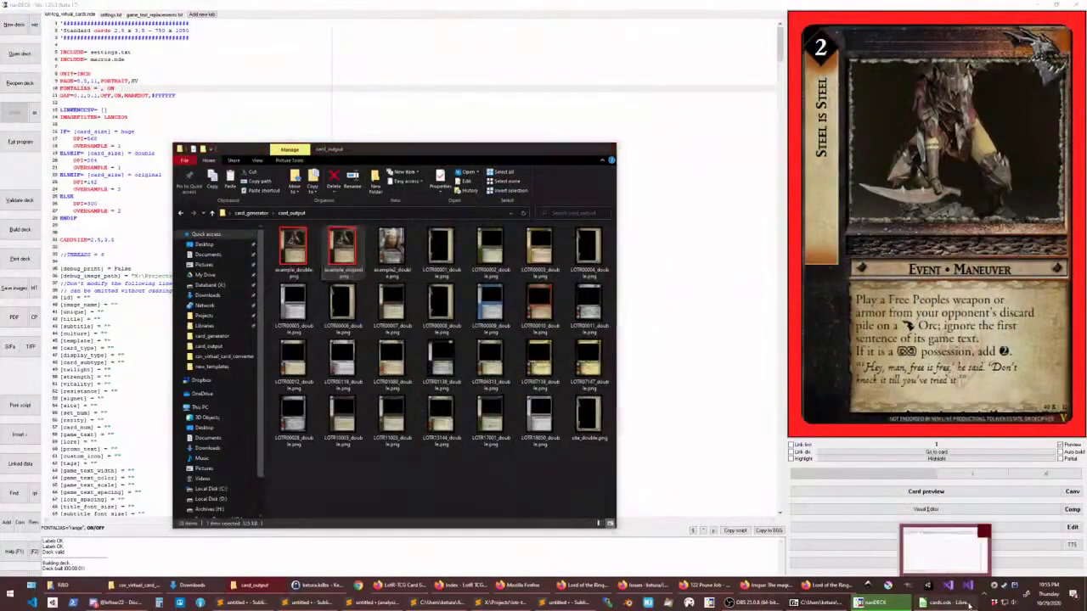
- Scroll across the cards.ods columns for the two example cards, highlighting override columns AA through AI
click(944, 602)
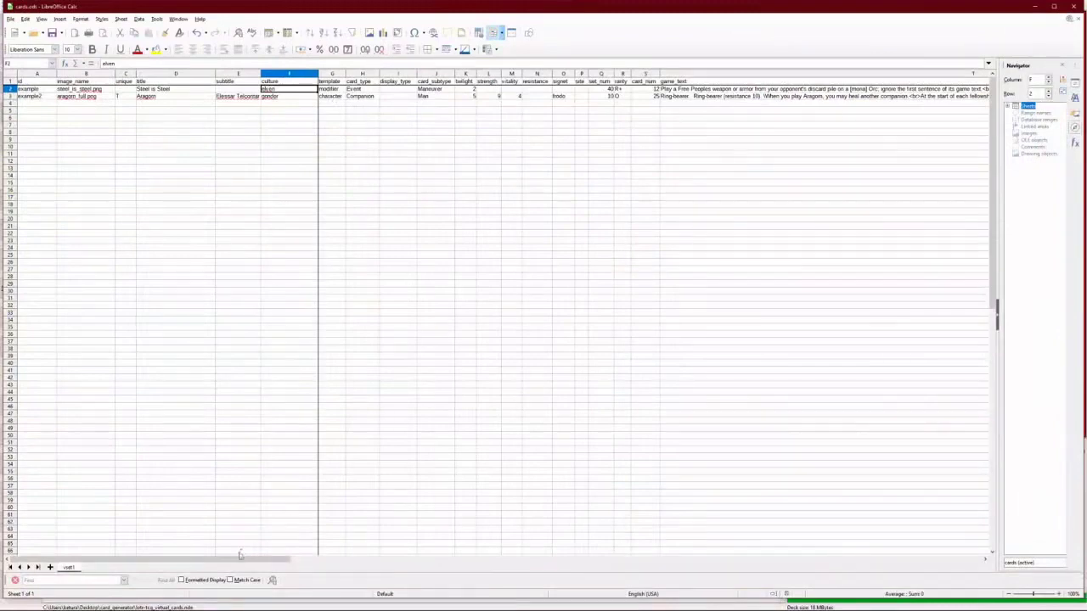
drag(247, 559, 227, 573)
drag(230, 559, 634, 541)
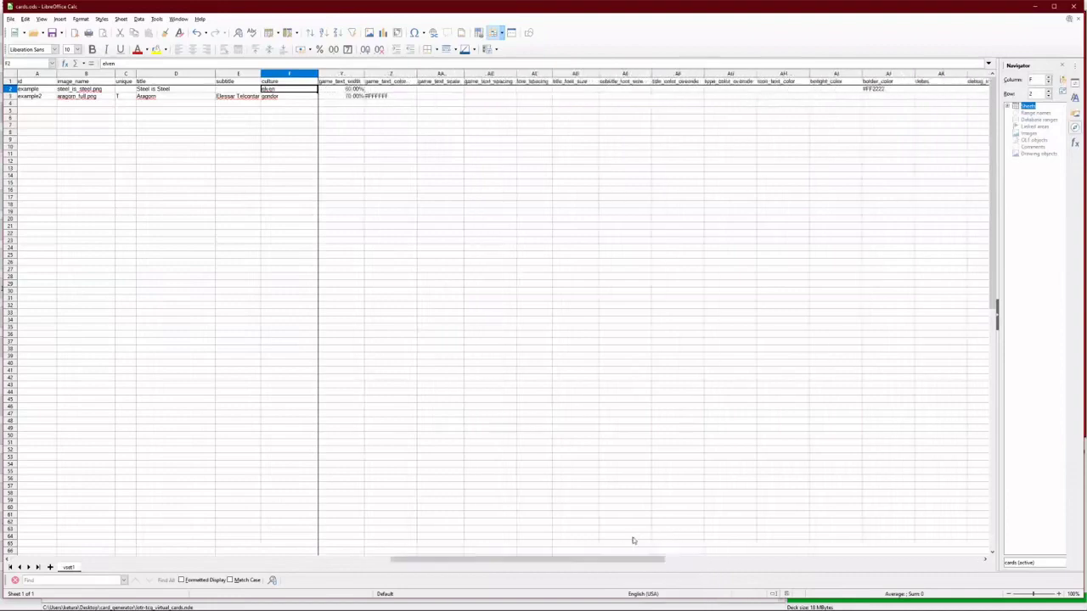
drag(447, 85, 832, 102)
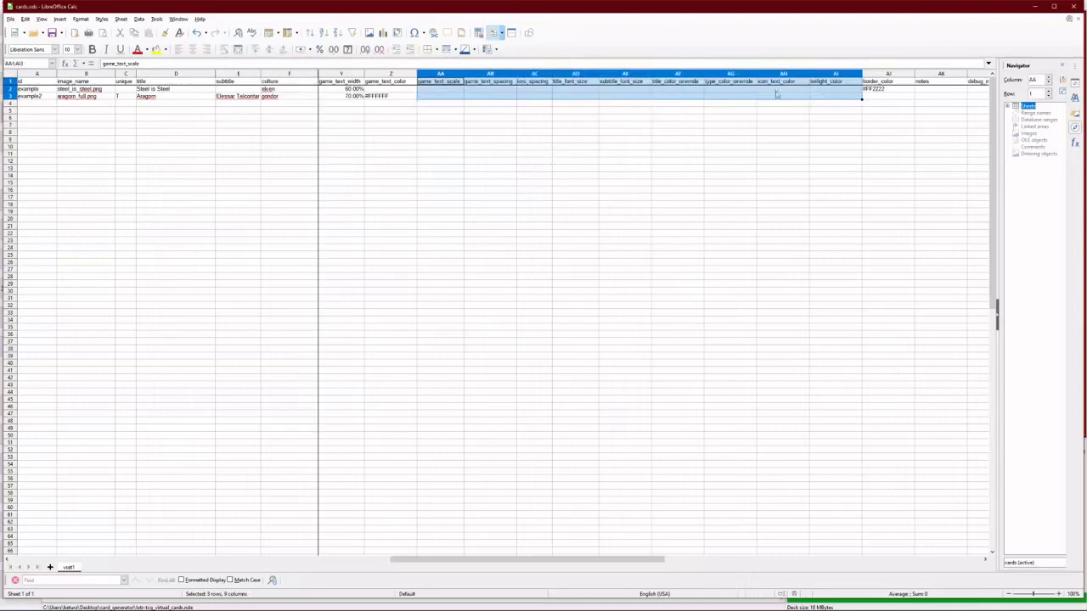
click(542, 105)
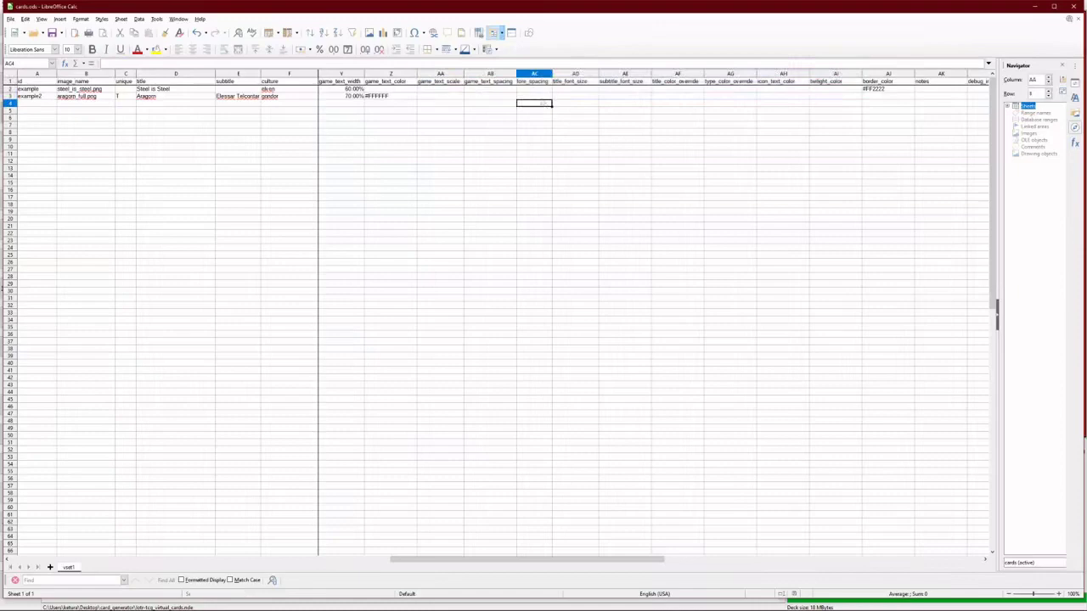
drag(476, 560, 439, 567)
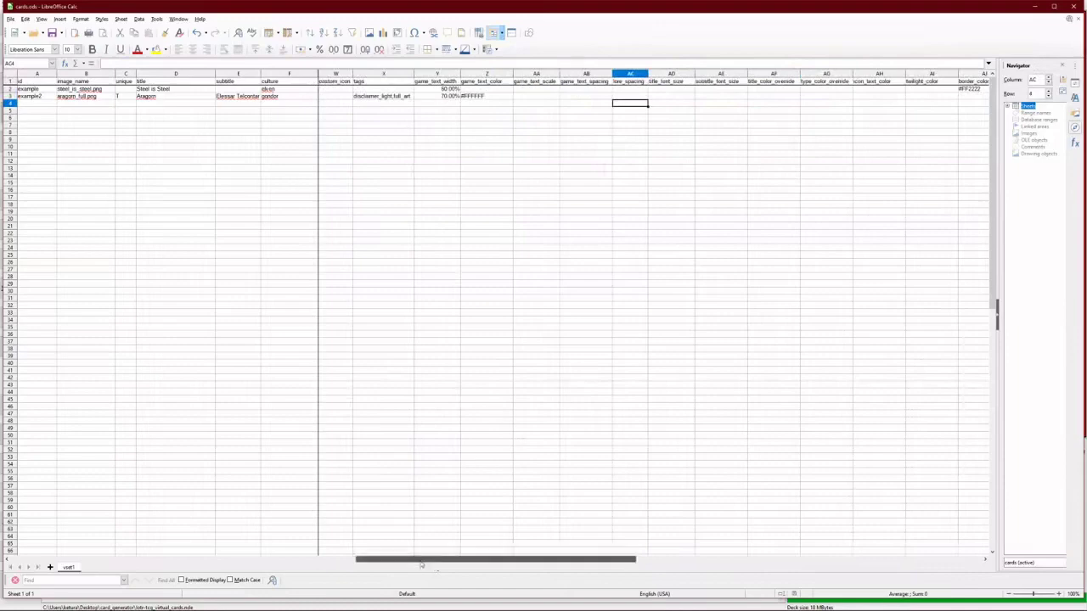
drag(422, 565, 76, 543)
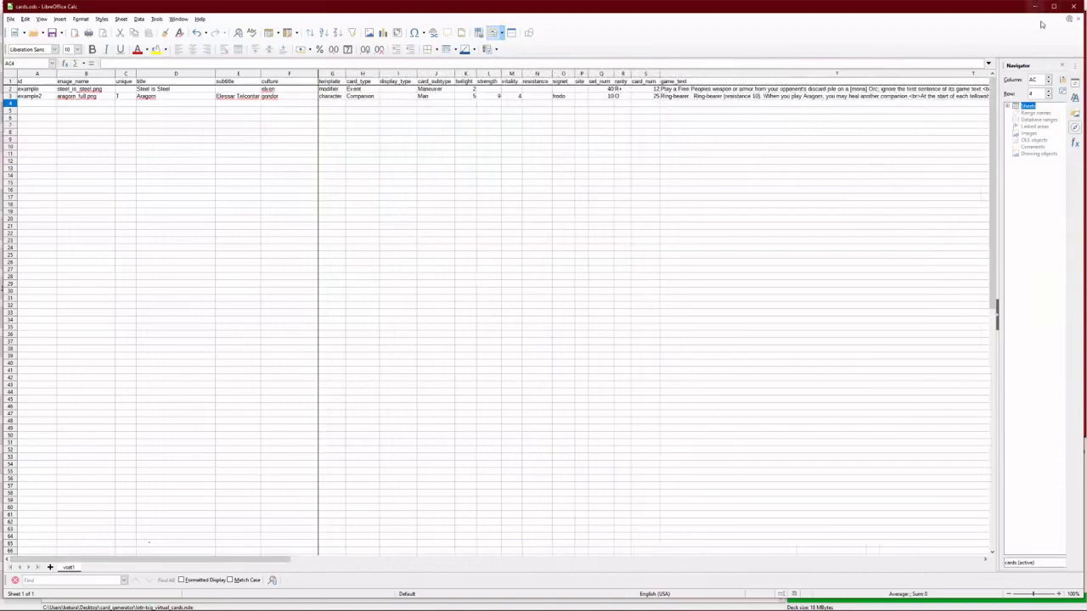